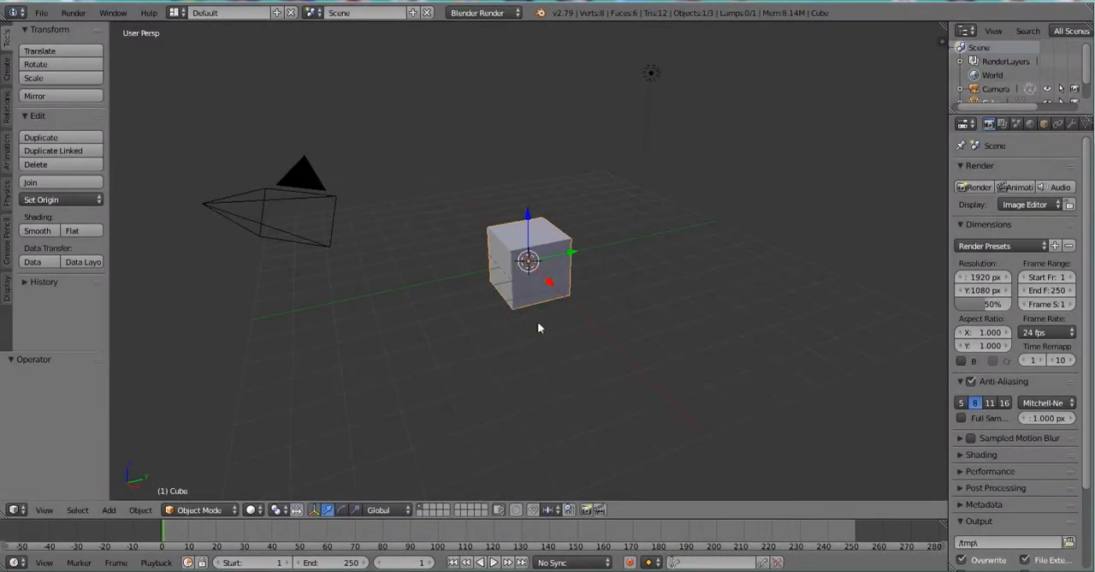
Orbit and zoom around the default cube to compare its perspective and orthographic projections.
middle_click_drag(538, 324, 547, 303)
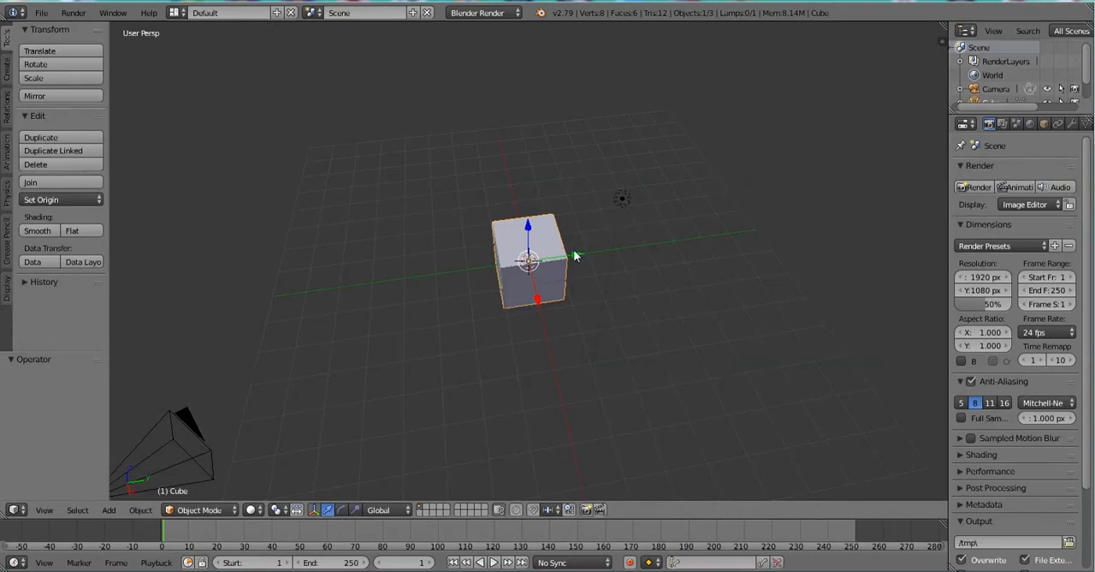
key("KP_5")
key("KP_5")
key("KP_5")
middle_click_drag(584, 256, 614, 198)
scroll(558, 249, "up", 8)
key("KP_5")
key("KP_5")
middle_click_drag(559, 249, 584, 274)
key("KP_5")
key("KP_5")
key("KP_5")
key("KP_5")
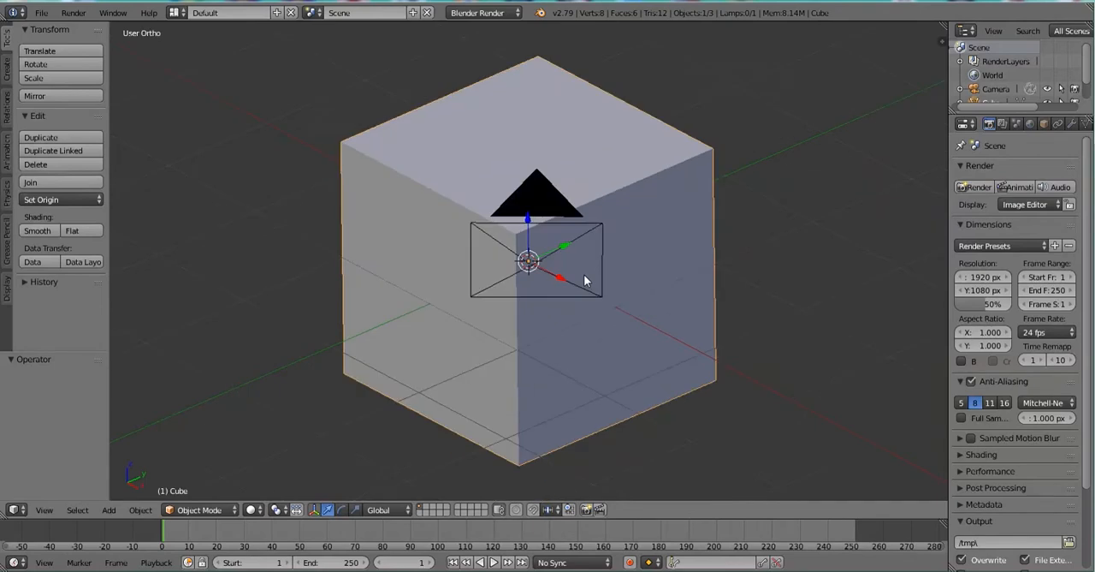
key("KP_5")
Examine the cube from the preset top, bottom, front and right viewpoints.
key("KP_7")
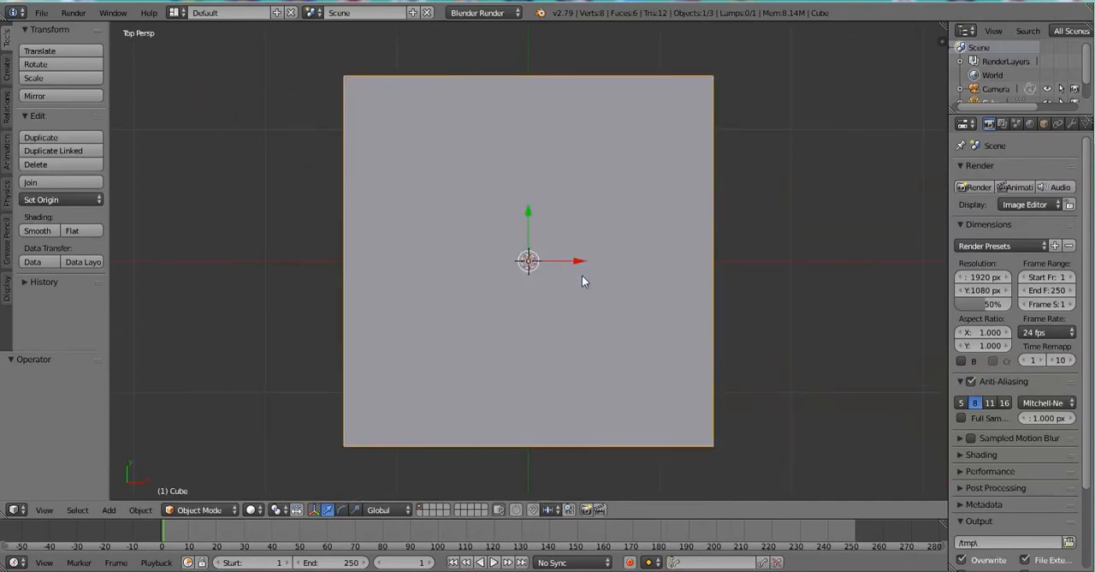
key("KP_5")
scroll(579, 274, "down", 4)
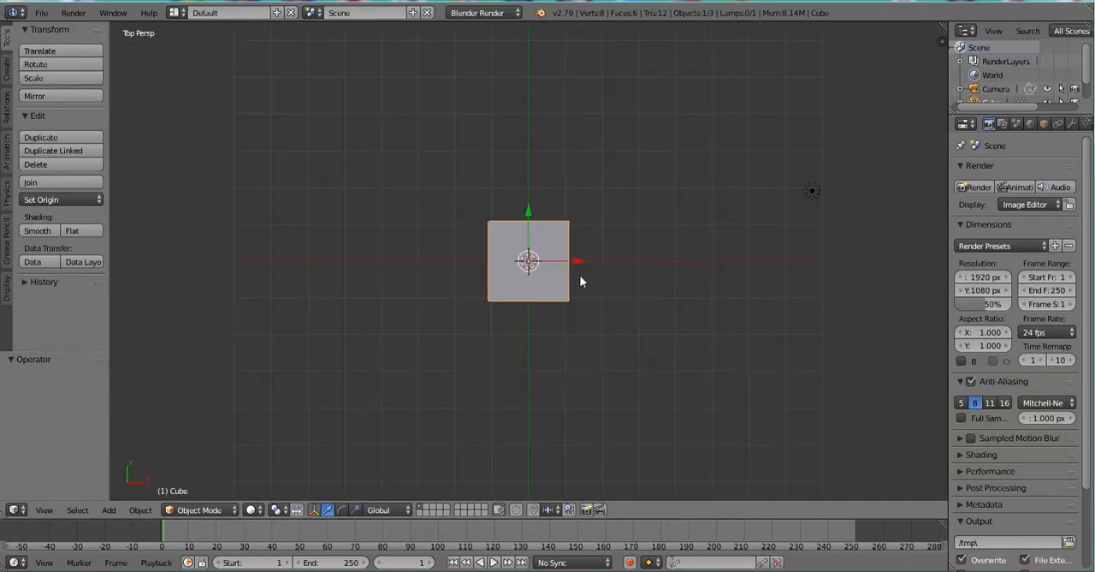
key("ctrl+KP_7")
key("KP_1")
key("KP_3")
Rotate the view around the cube in fixed increments, first vertically and then horizontally.
key("KP_8")
key("KP_8")
key("KP_8")
key("KP_8")
key("KP_8")
key("KP_8")
key("KP_8")
key("KP_8")
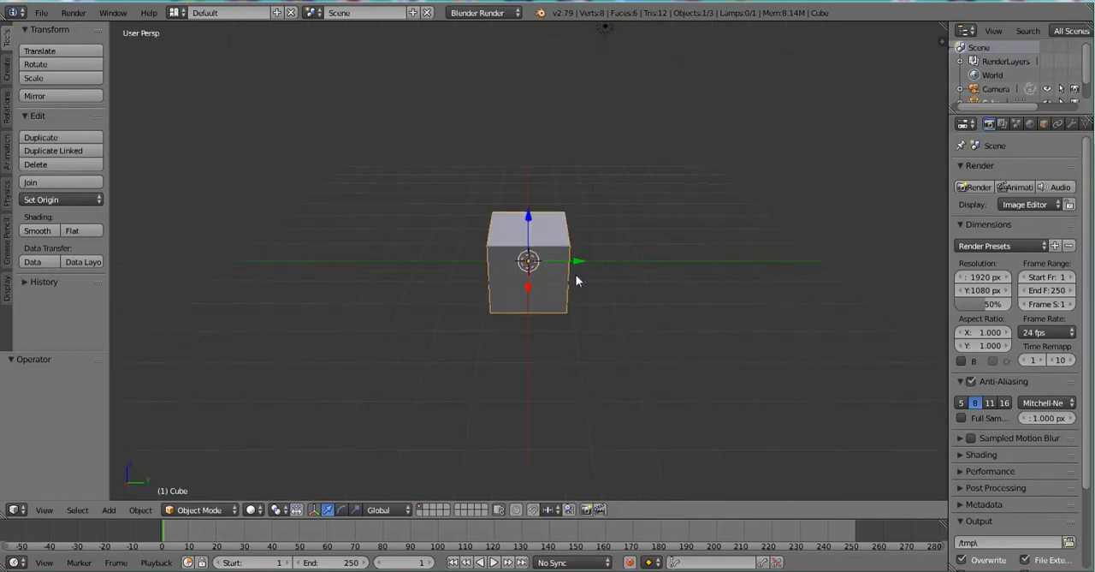
key("KP_8")
key("KP_8")
key("KP_8")
key("KP_8")
key("KP_8")
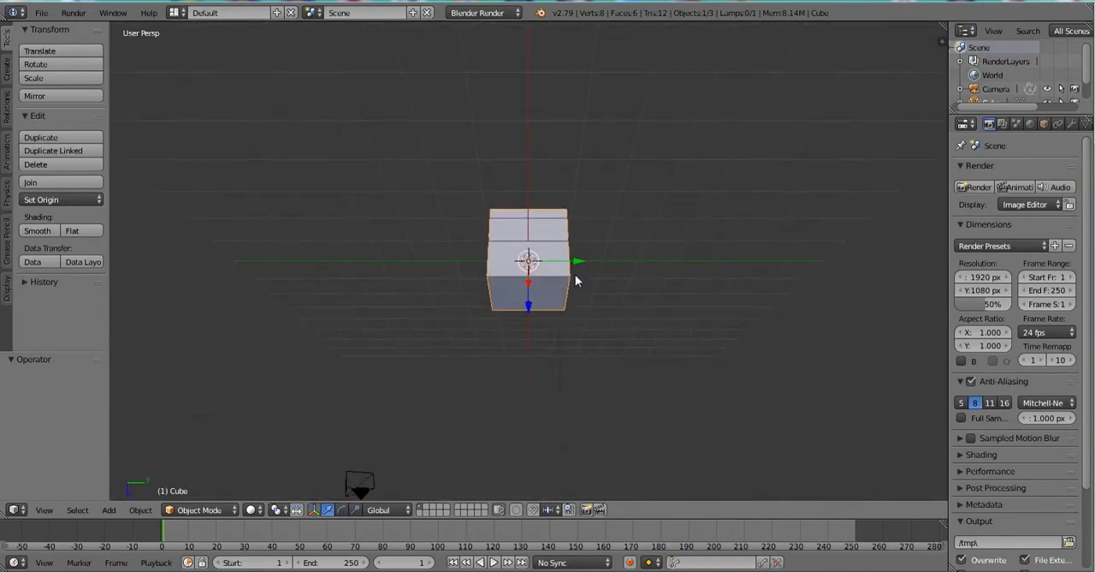
key("KP_2")
key("KP_2")
key("KP_2")
key("KP_2")
key("KP_2")
key("KP_2")
key("KP_8")
key("KP_8")
key("KP_2")
key("KP_2")
key("KP_2")
key("KP_2")
key("KP_2")
key("KP_2")
key("KP_2")
key("KP_2")
key("KP_2")
key("KP_2")
key("KP_2")
key("KP_2")
key("KP_2")
key("KP_2")
key("KP_2")
key("KP_2")
key("KP_6")
key("KP_6")
key("KP_6")
key("KP_6")
key("KP_6")
key("KP_6")
key("KP_6")
key("KP_6")
key("KP_6")
key("KP_6")
key("KP_6")
key("KP_6")
key("KP_6")
key("KP_6")
key("KP_6")
key("KP_6")
key("KP_6")
key("KP_6")
key("KP_6")
key("KP_6")
key("KP_6")
key("KP_6")
key("KP_6")
key("KP_6")
key("KP_6")
key("KP_6")
key("KP_6")
key("KP_6")
key("KP_6")
key("KP_6")
key("KP_6")
key("KP_6")
key("KP_6")
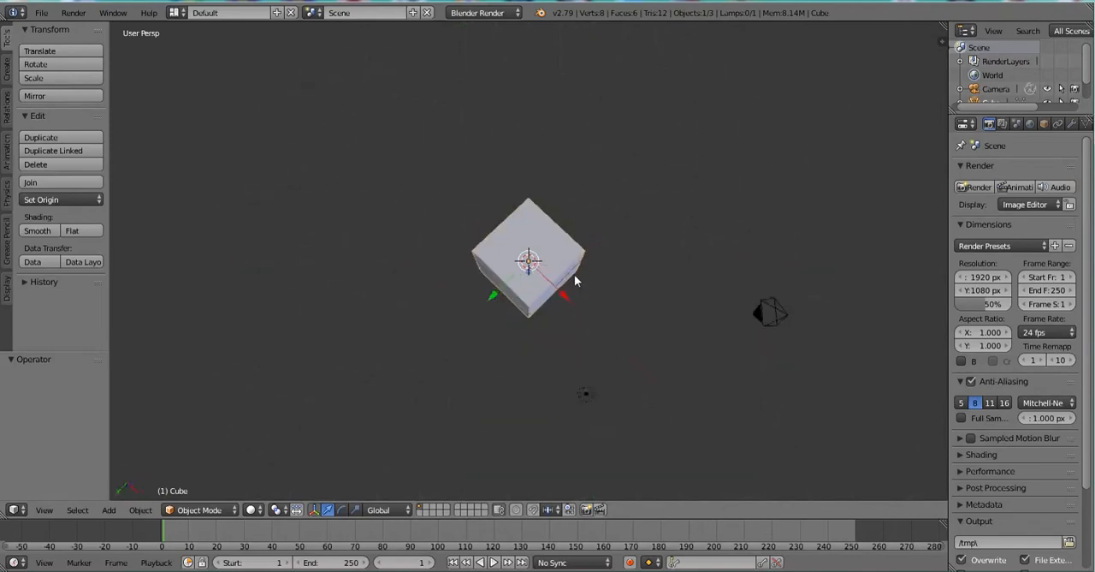
Switch to the top orthographic view and delete the default cube.
key("KP_7")
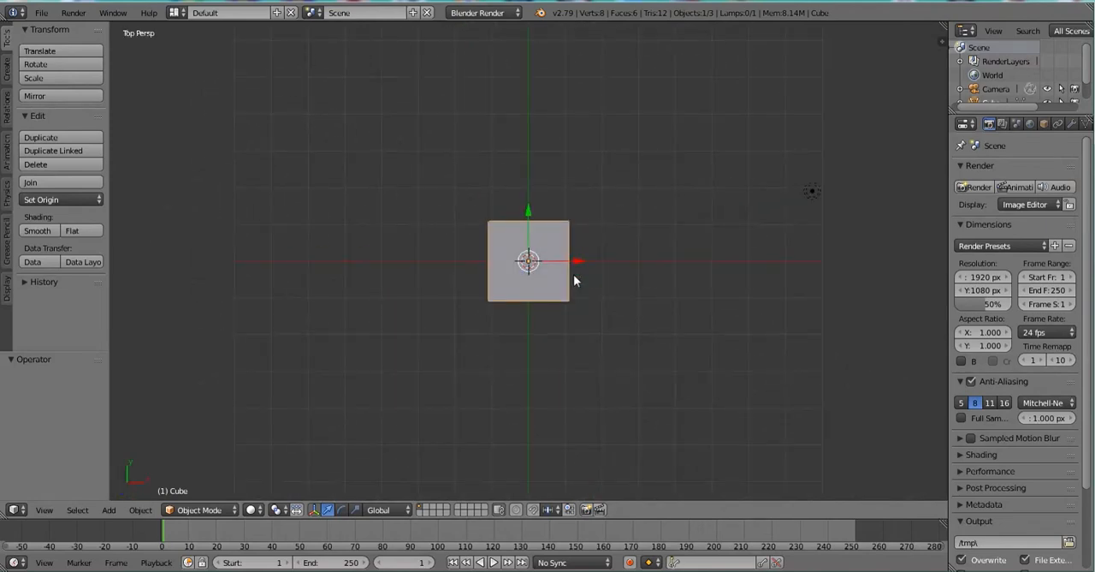
key("KP_5")
scroll(568, 272, "up", 7)
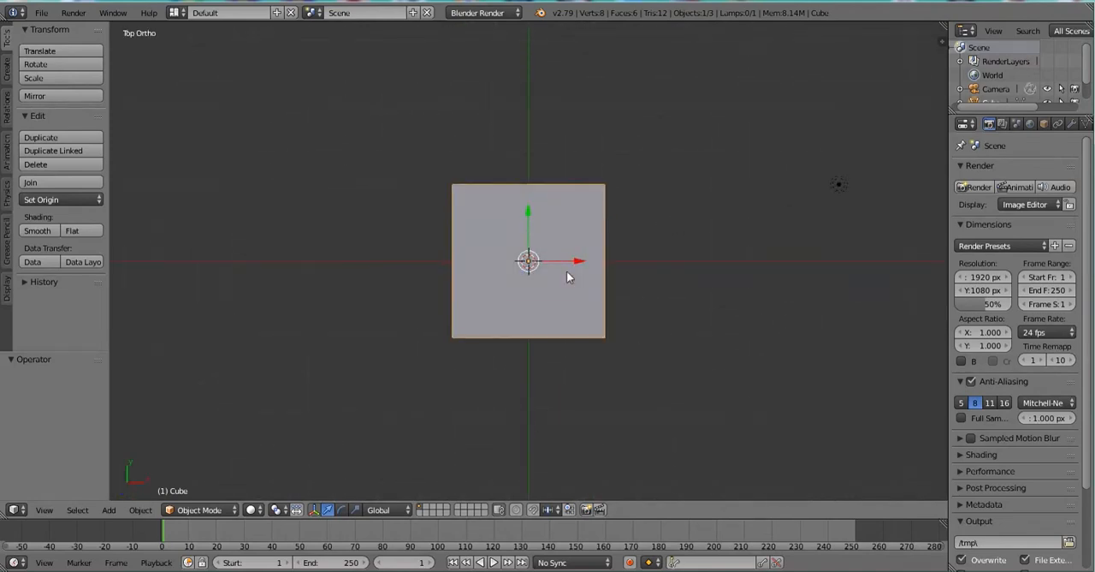
key("x")
left_click(566, 272)
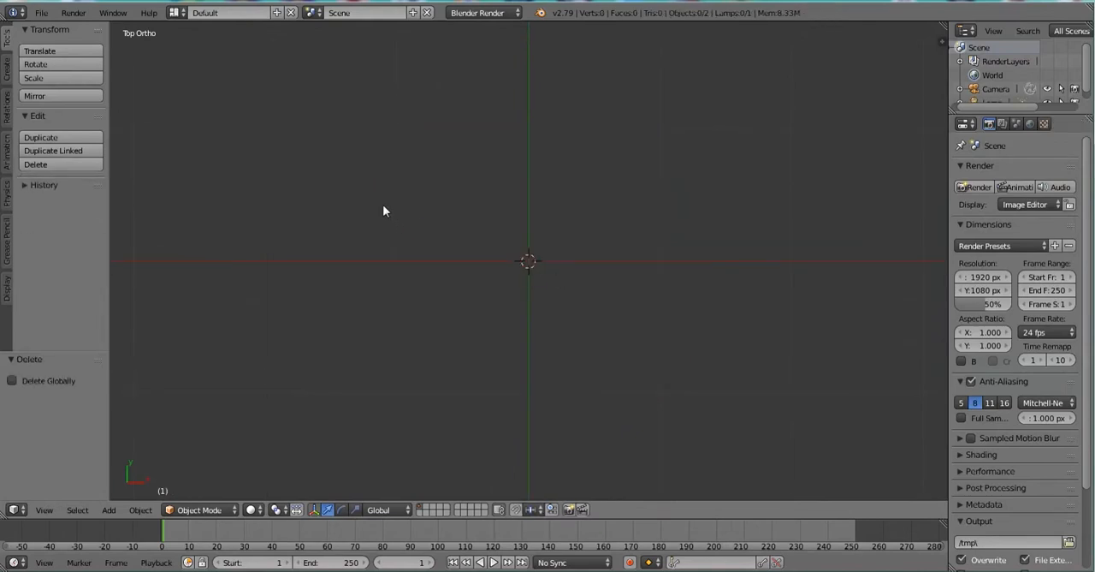
Add a UV sphere mesh at the centre of the scene.
key("shift+a")
mouse_move(383, 206)
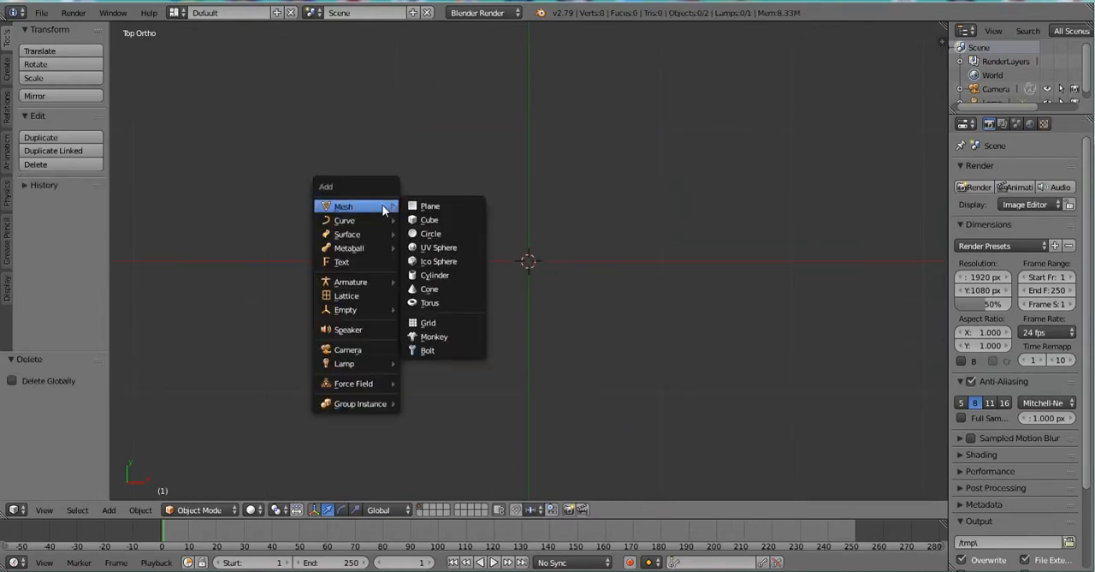
left_click(439, 246)
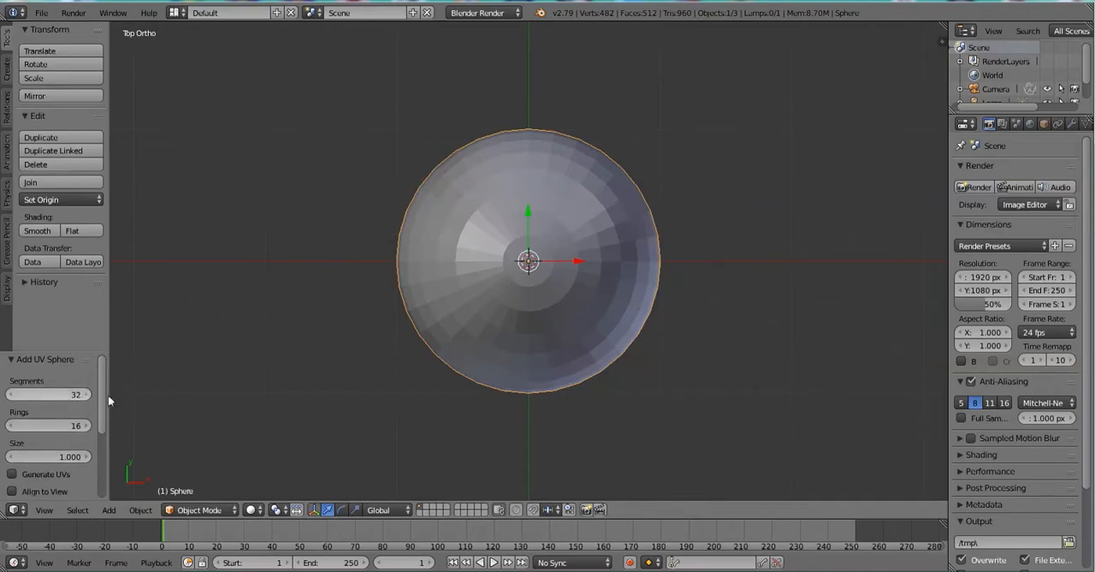
Set the new UV sphere to 30 segments and 15 rings.
middle_click_drag(405, 438, 398, 360)
left_click_drag(51, 393, 104, 394)
left_click(64, 397)
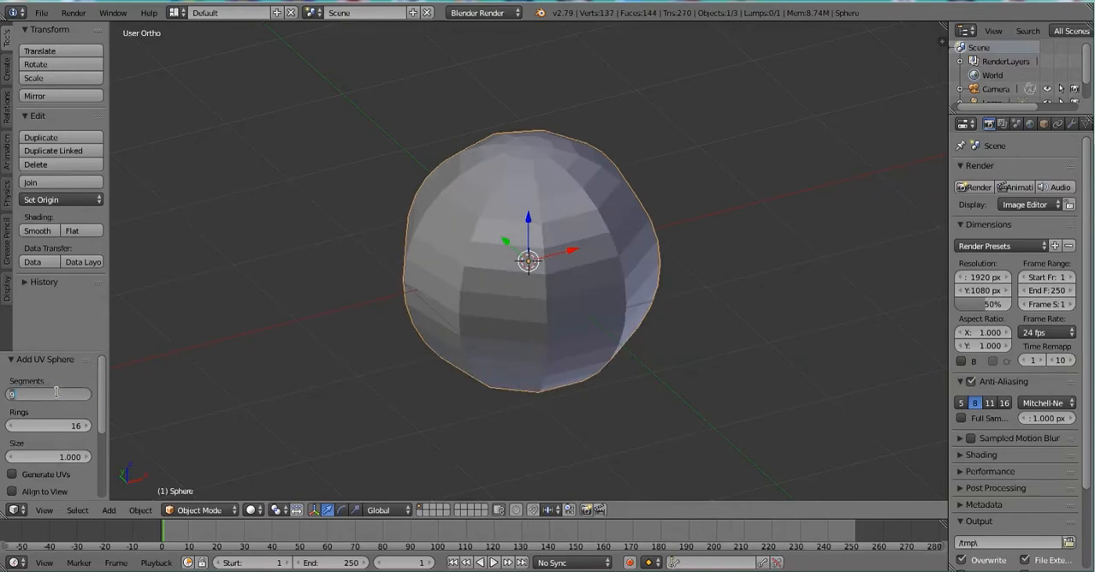
type("30")
key("Return")
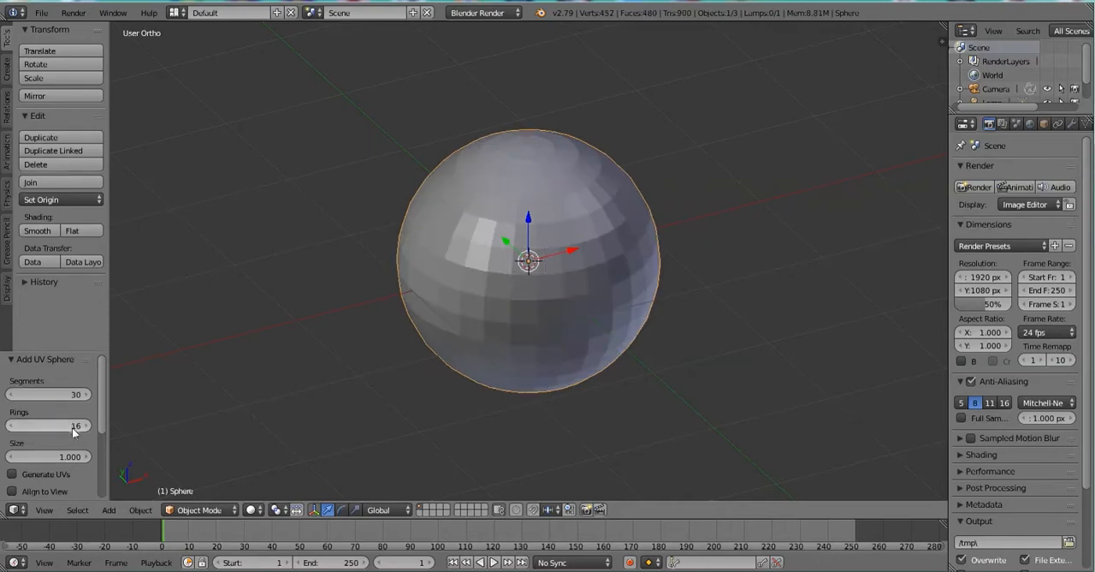
left_click(84, 427)
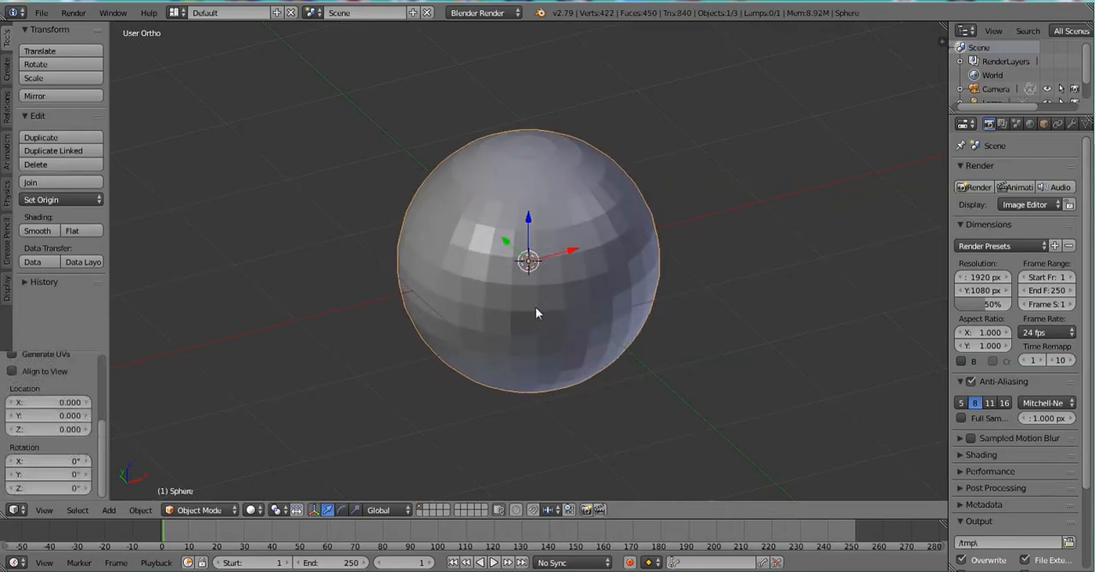
Try rotating the sphere freely, in trackball mode, and about the Z, Y and X axes.
key("r")
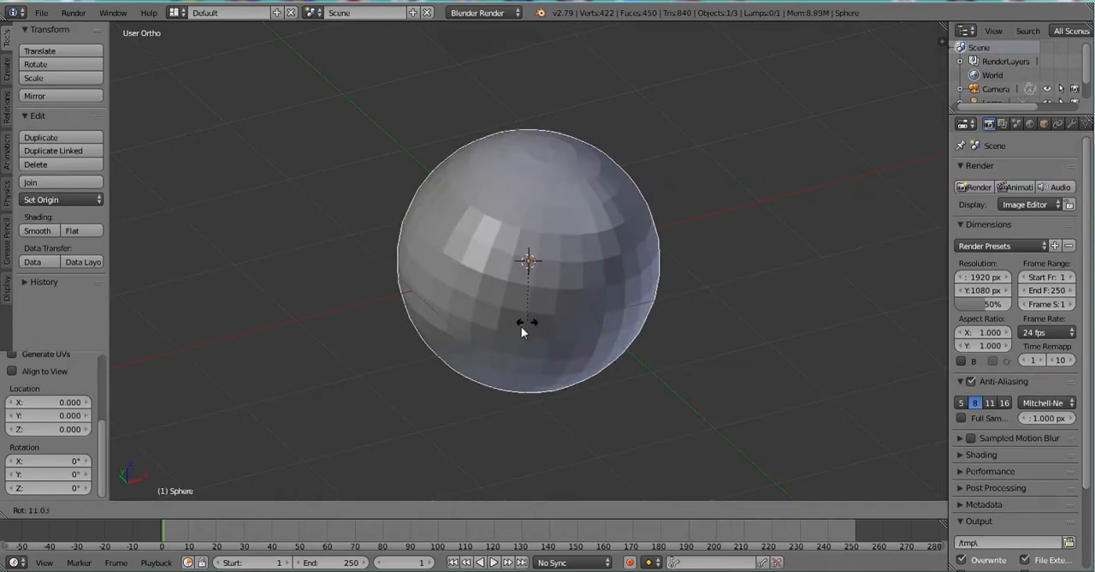
key("r")
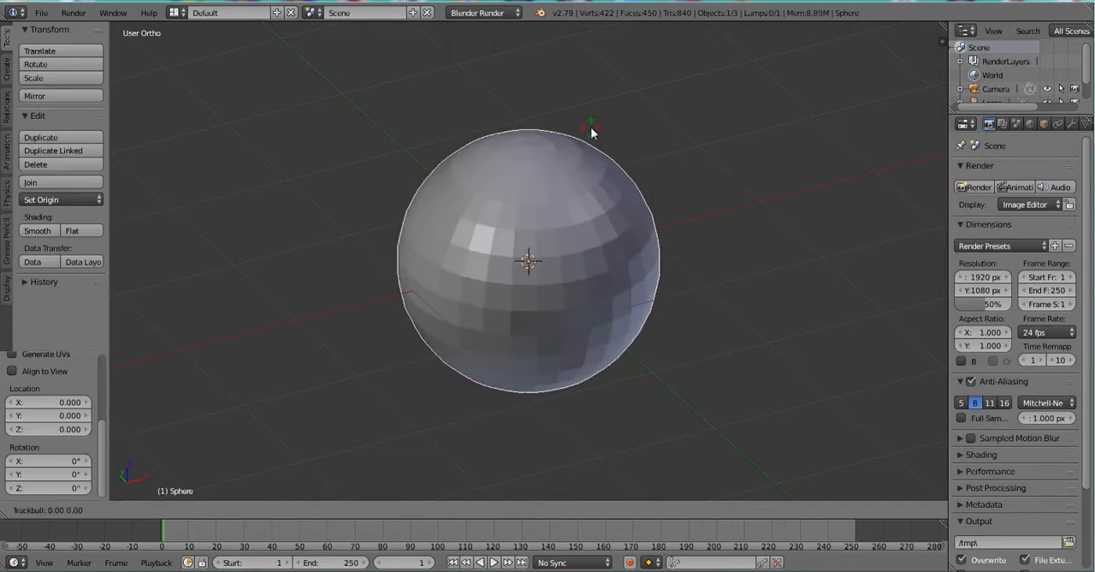
right_click(581, 140)
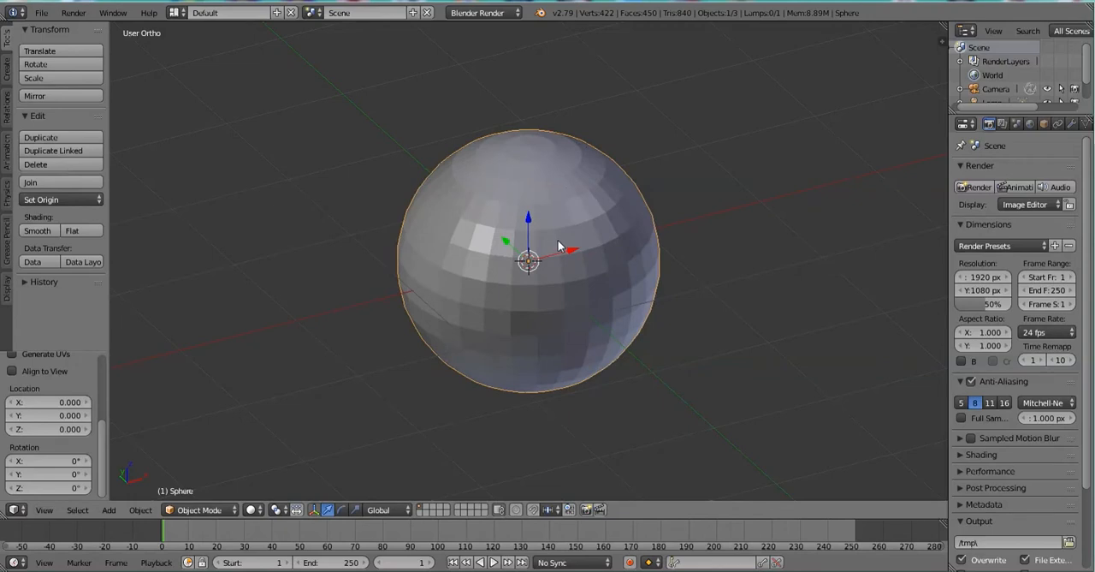
key("r")
key("z")
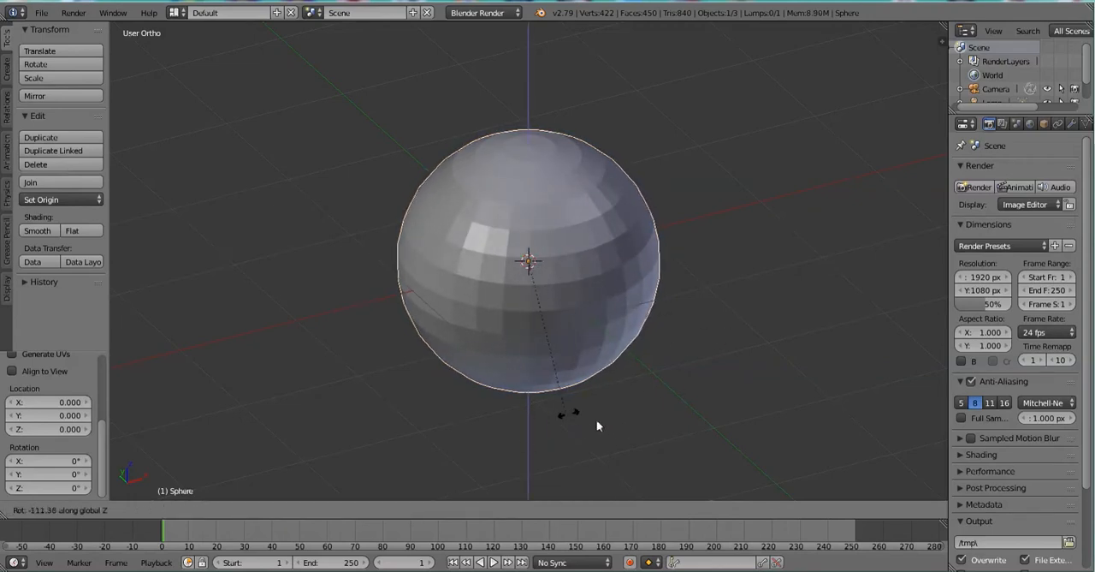
key("y")
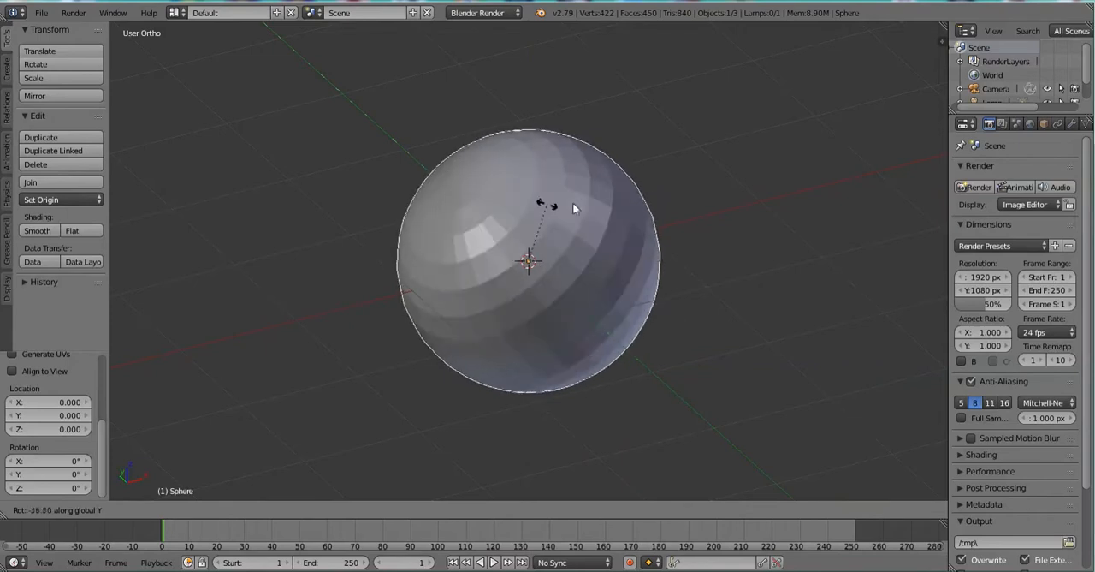
key("x")
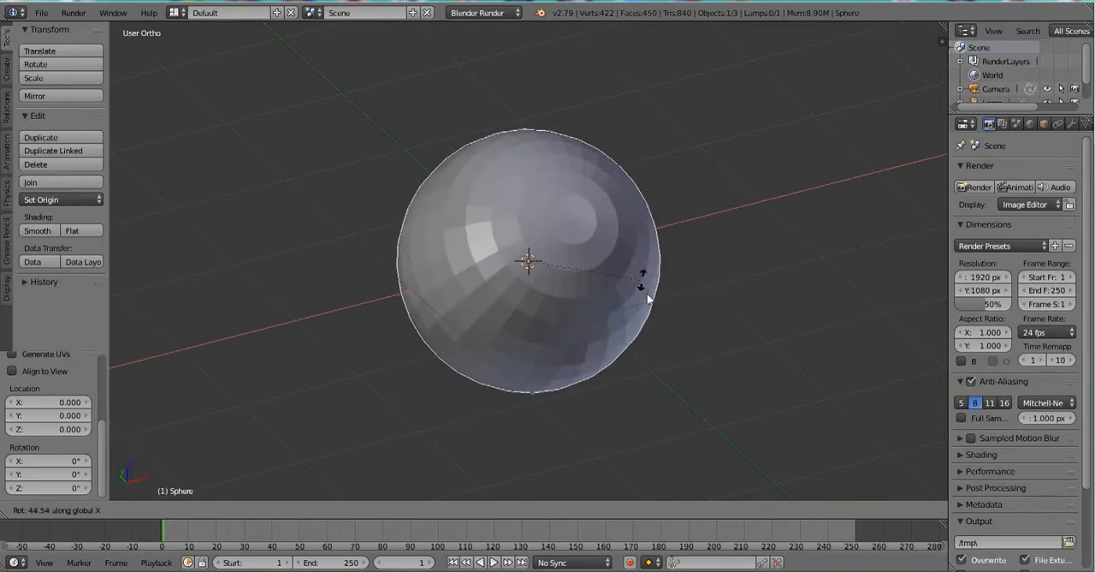
key("Escape")
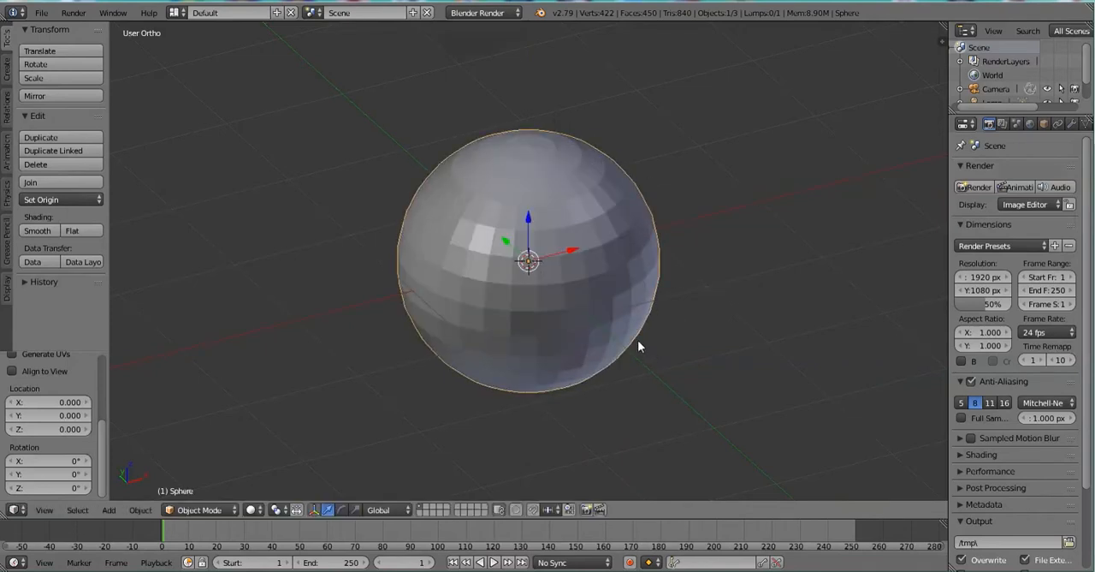
Try moving the sphere along the global X axis and the global Z axis.
key("g")
key("x")
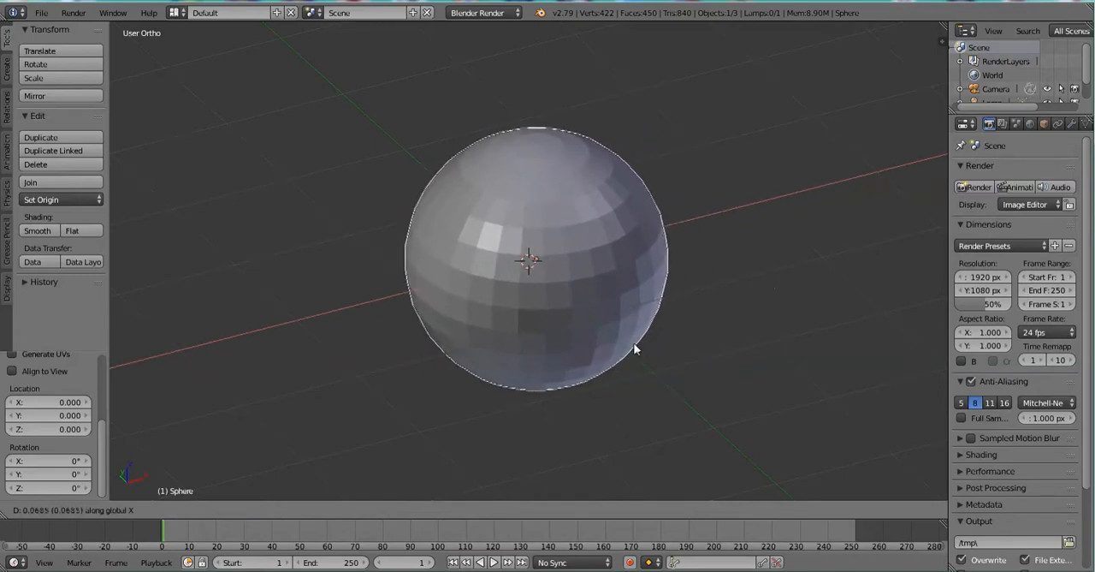
key("z")
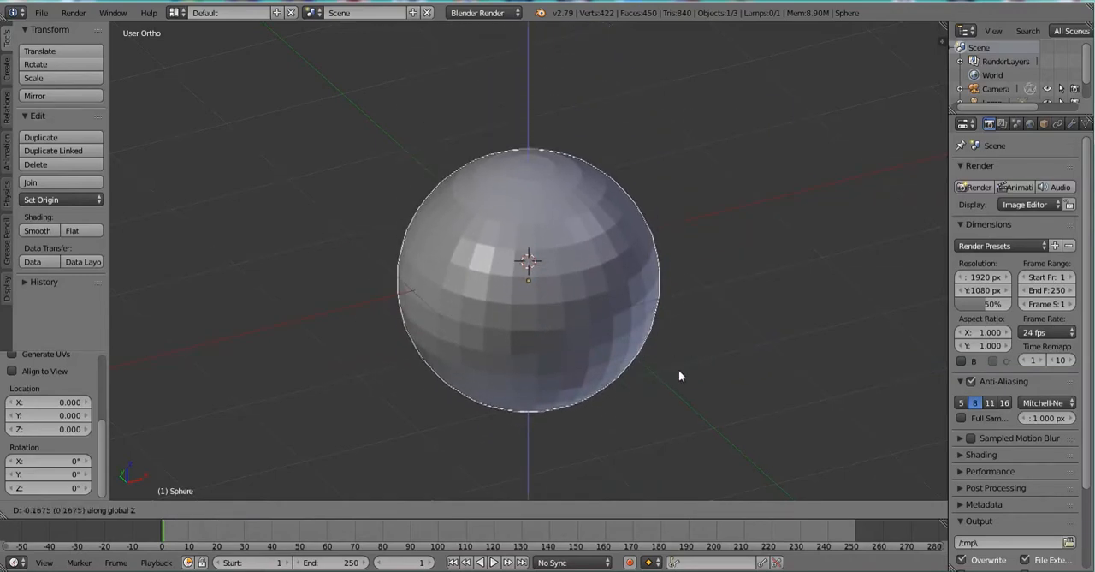
key("Escape")
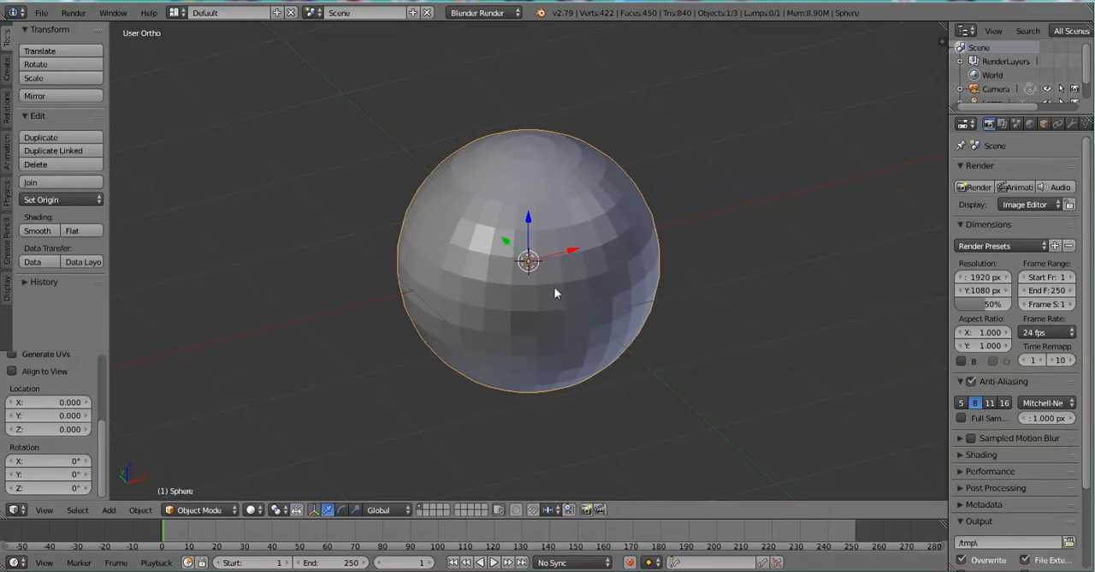
Try scaling the sphere uniformly and along the X, Z and Y axes individually.
key("s")
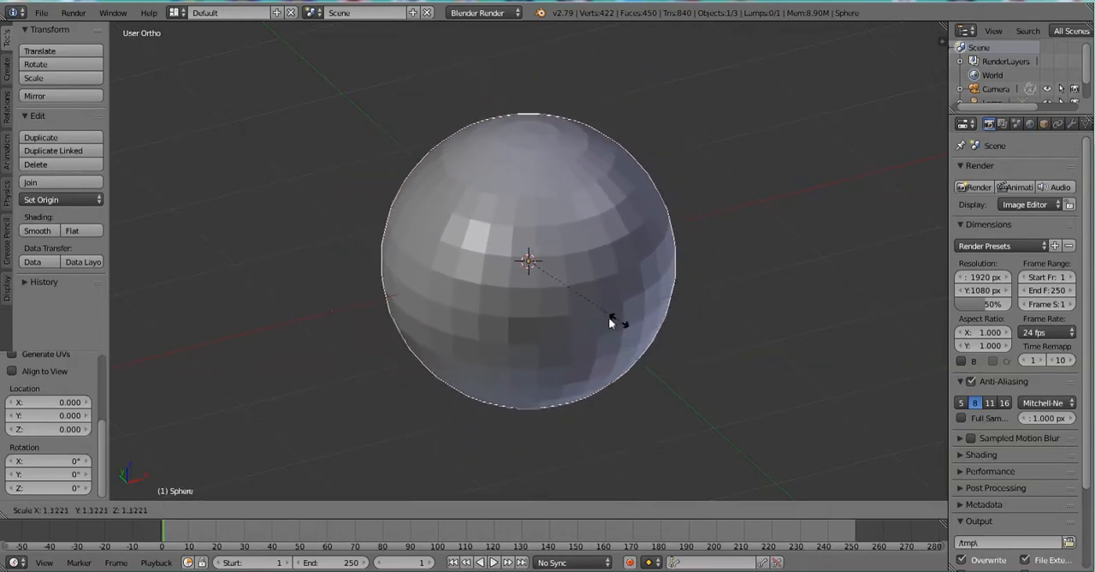
key("x")
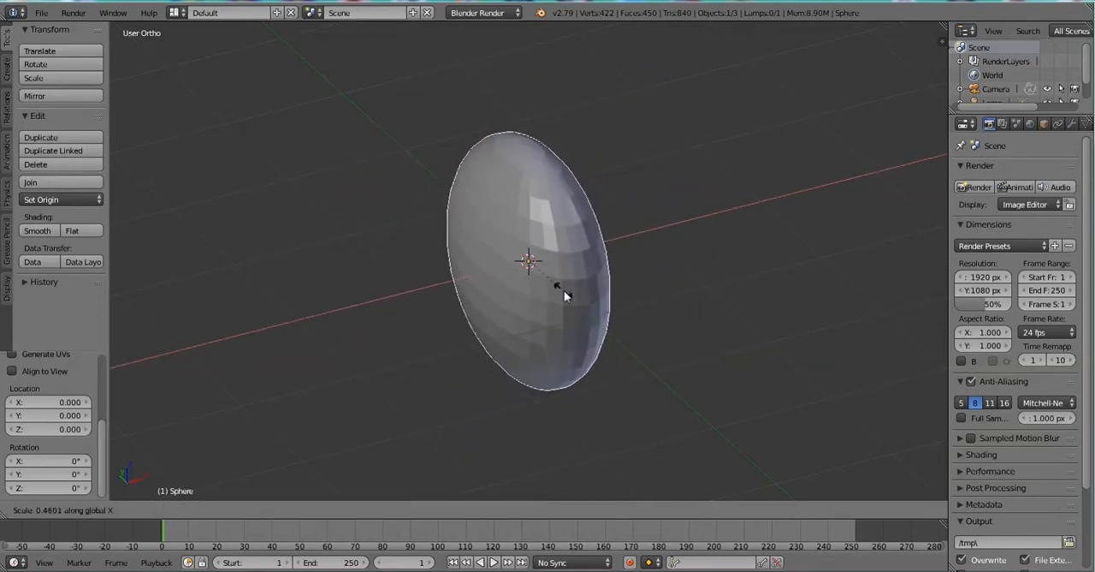
key("z")
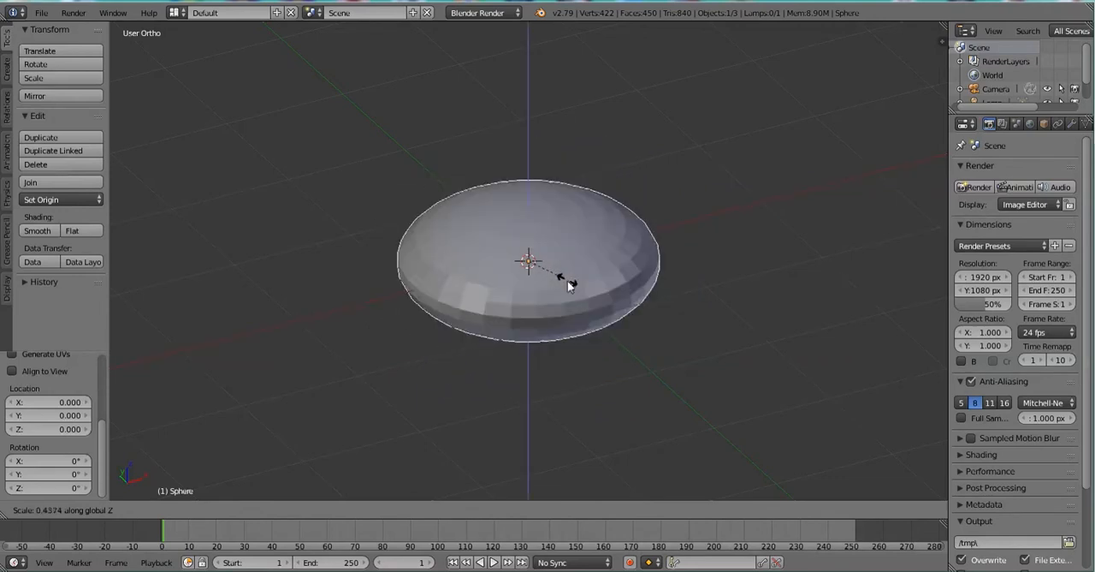
key("y")
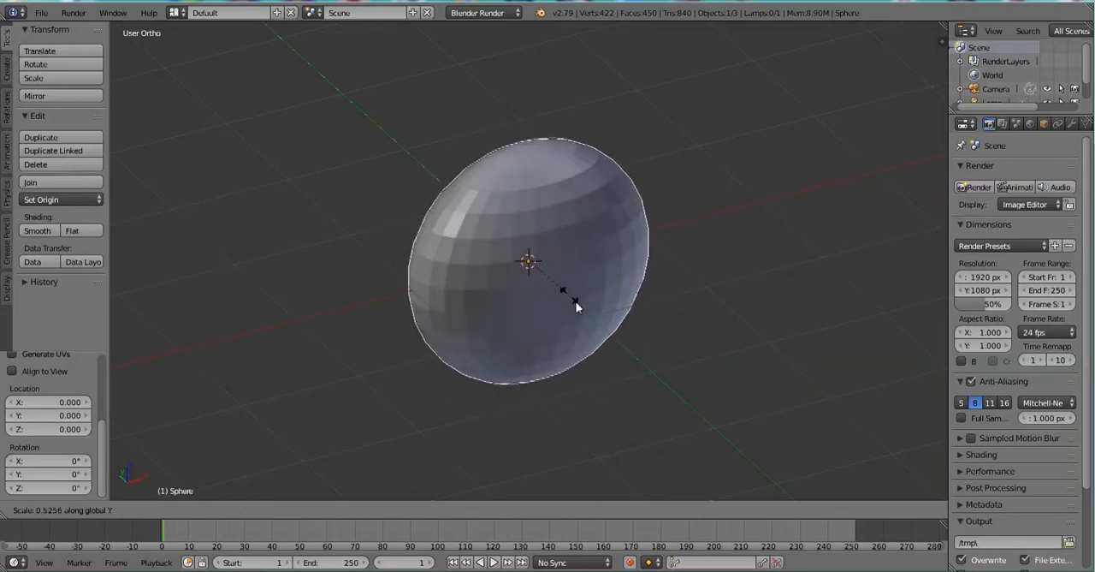
right_click(574, 298)
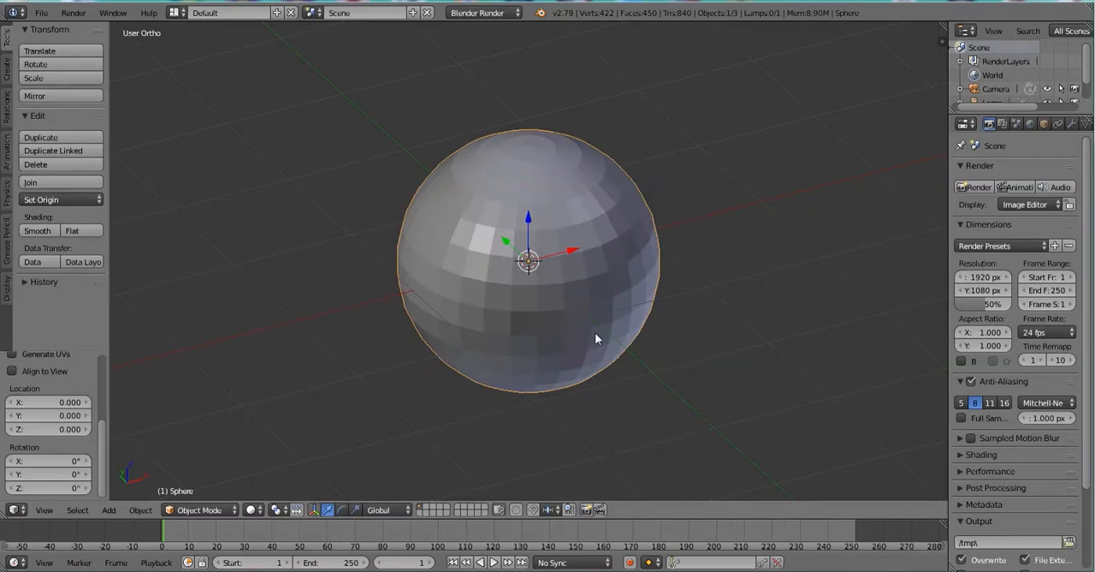
key("s")
right_click(595, 332)
View the sphere from the front in orthographic projection and put it into Edit Mode.
key("KP_1")
key("KP_5")
key("KP_5")
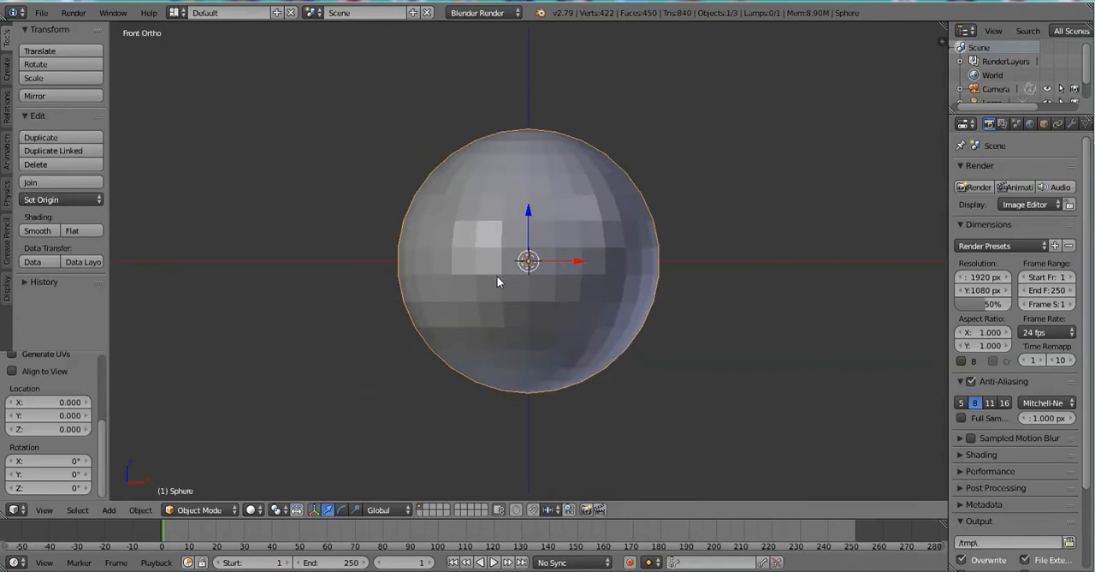
left_click(190, 509)
left_click(197, 479)
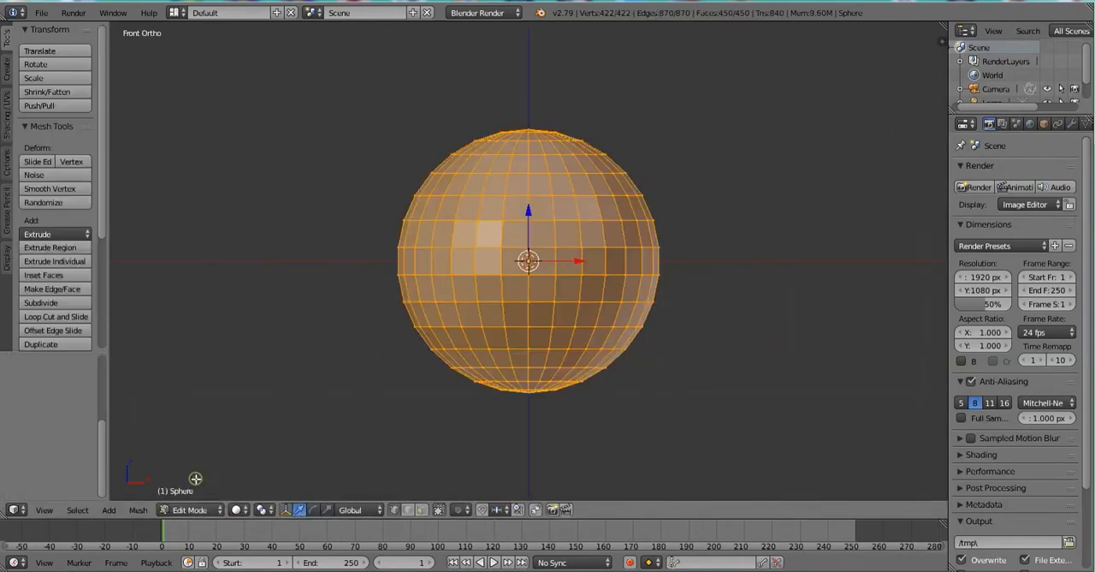
Try moving a single vertex on the front of the sphere, just above its centre.
right_click(502, 222)
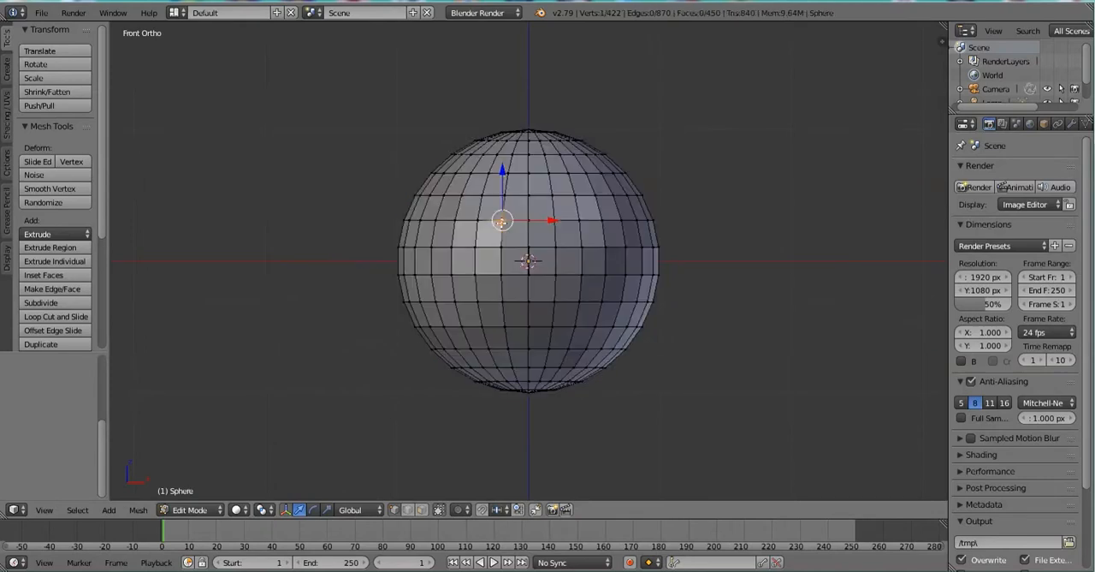
key("g")
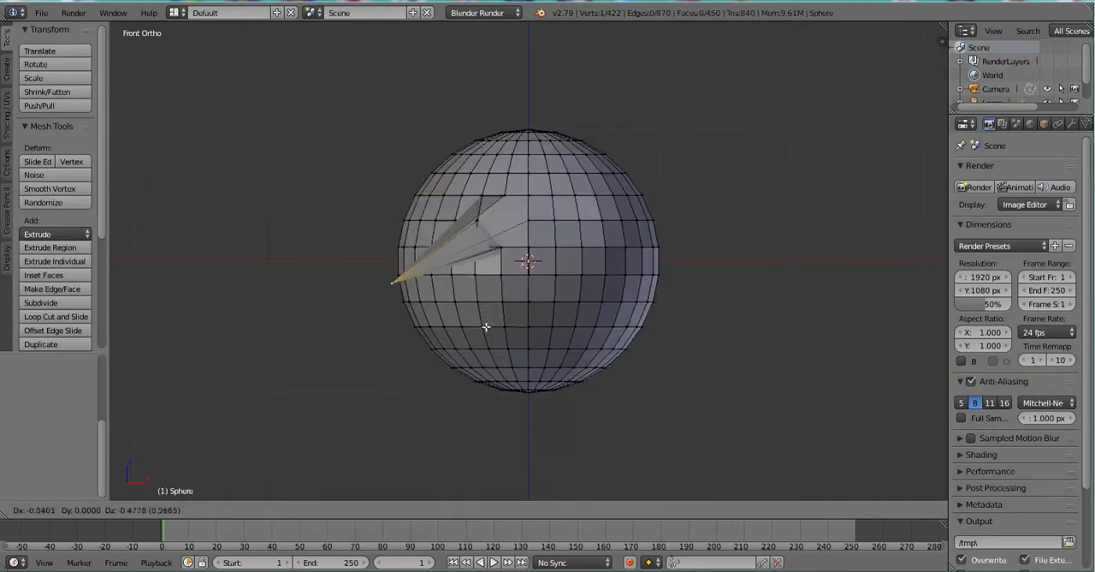
key("Escape")
Switch to edge selection and try moving a single edge near the sphere's front centre.
left_click(405, 512)
right_click(482, 251)
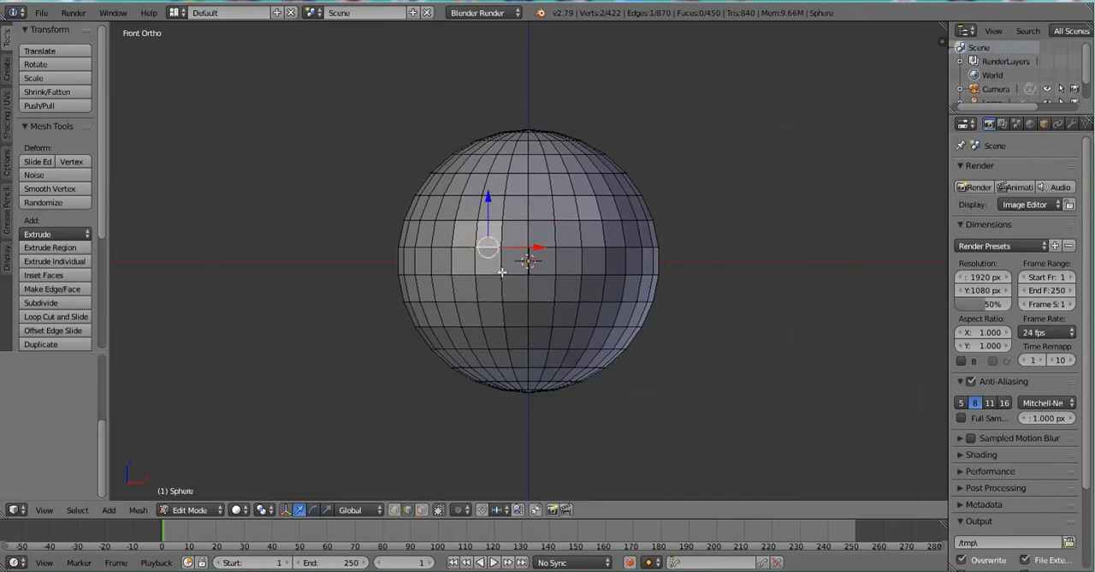
key("g")
key("Escape")
Try extruding a single face on the front of the sphere in face selection, and return to vertex selection.
left_click(421, 509)
right_click(462, 235)
key("e")
key("Escape")
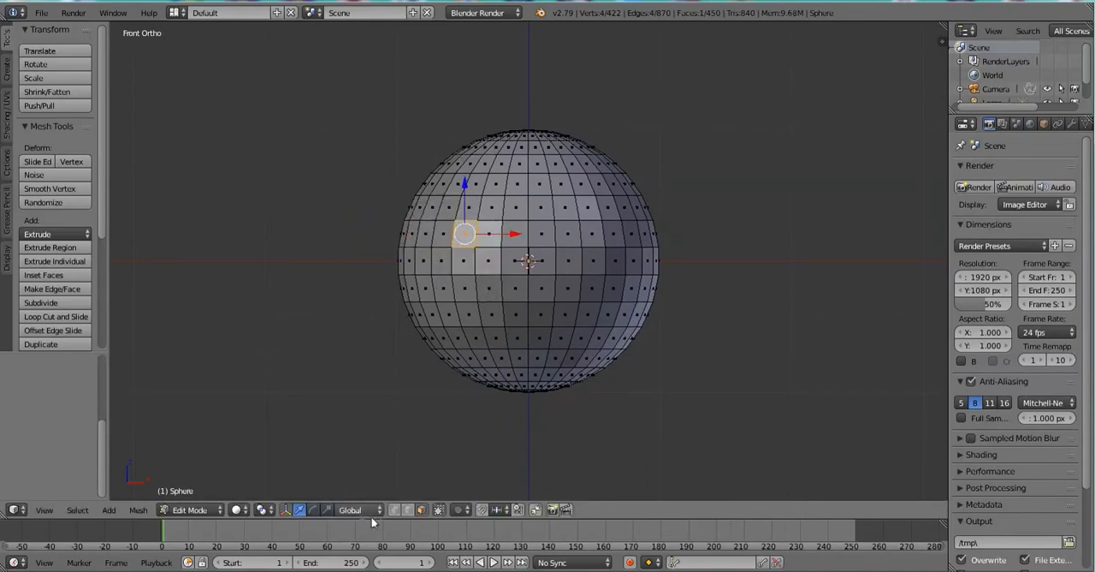
left_click(396, 509)
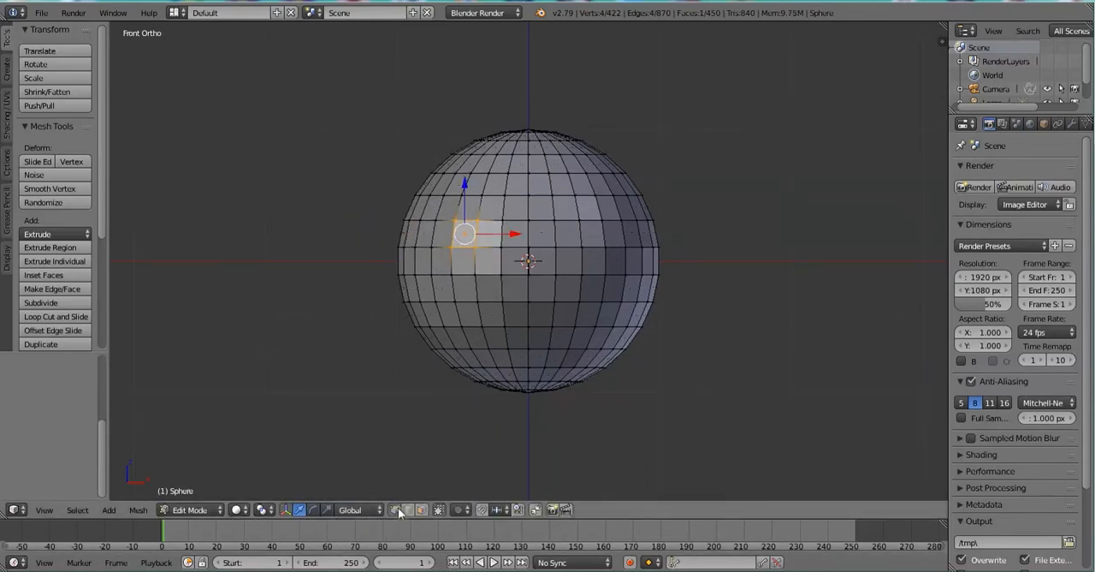
Switch the sphere to Sculpt Mode briefly and return it to Edit Mode.
left_click(205, 510)
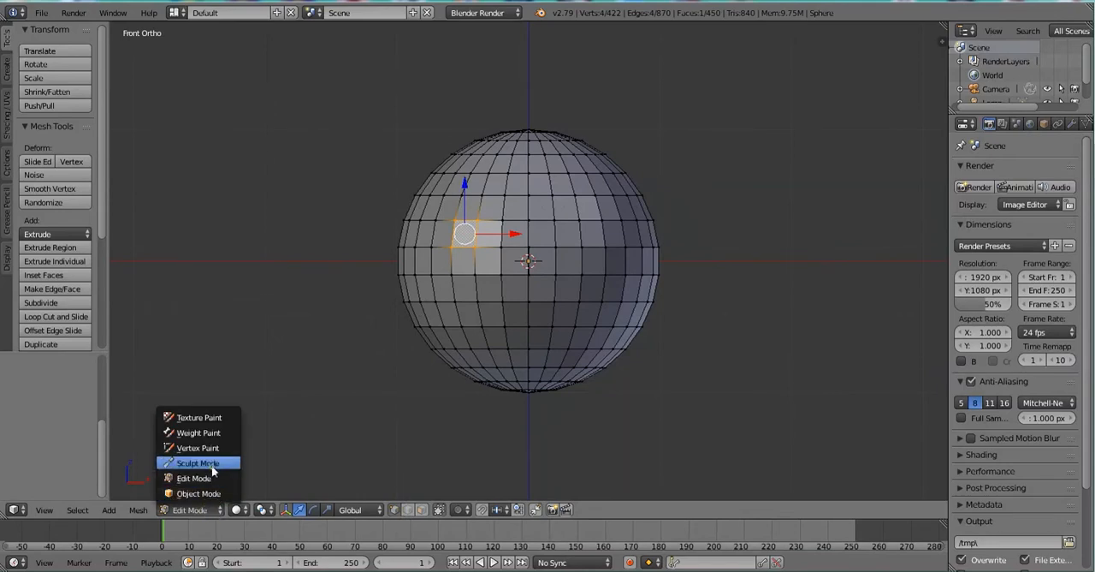
left_click(213, 463)
key("Tab")
Try selecting a single vertex, the horizontal edge loop just above the sphere's centre, and a vertical edge loop beside the centre.
scroll(554, 242, "up", 2)
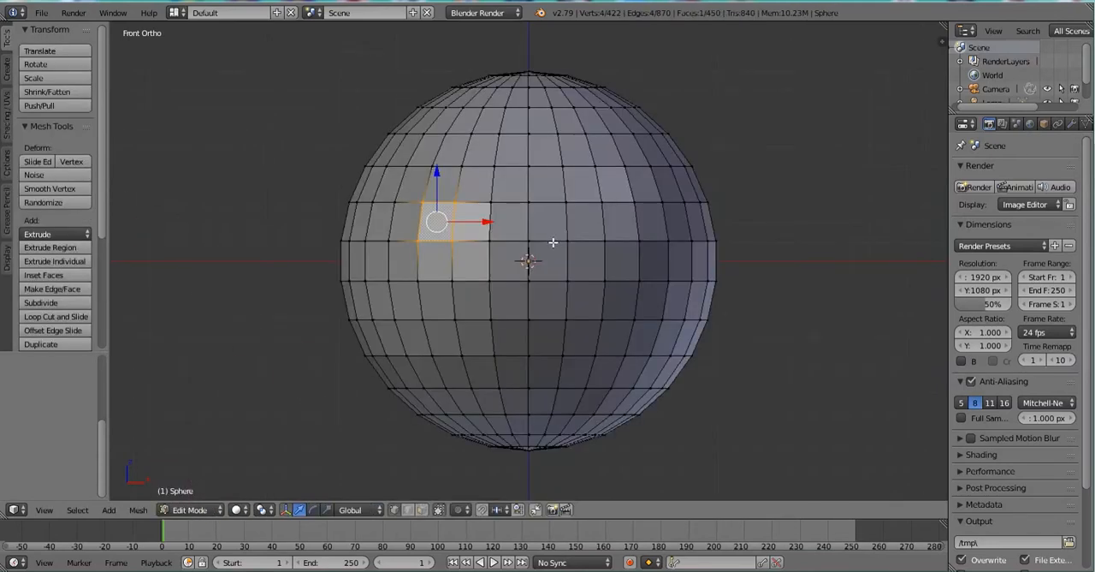
right_click(554, 242)
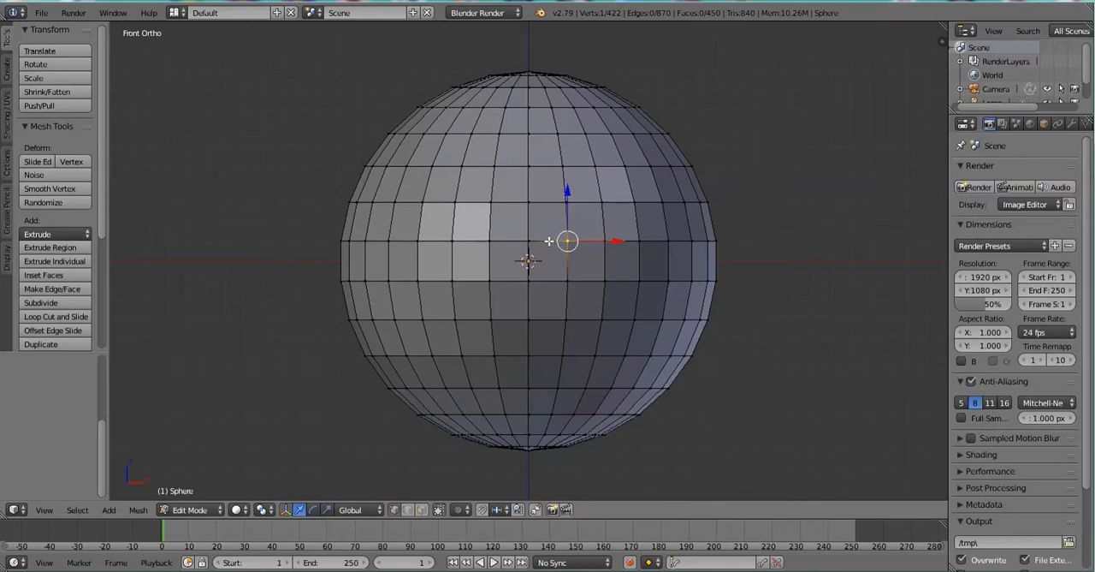
right_click(549, 242, "alt")
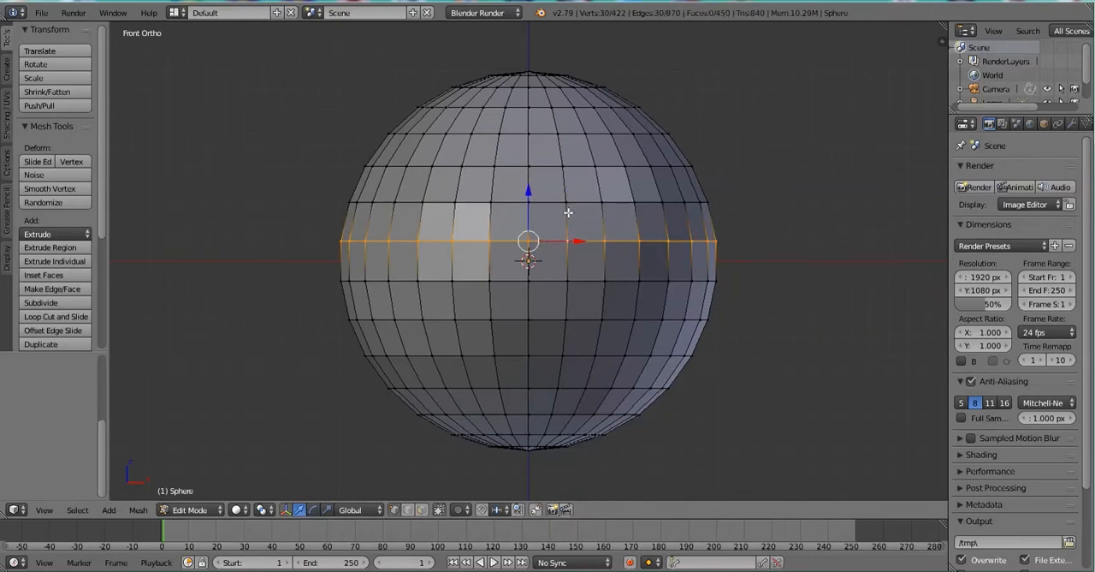
right_click(568, 211, "alt")
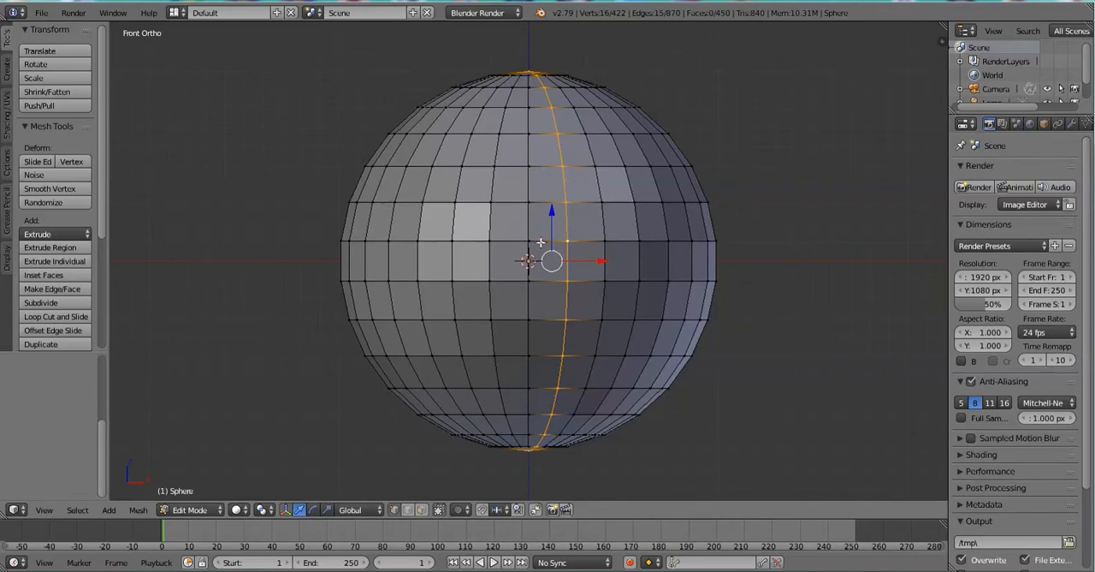
Try selecting neighbouring vertical edge loops, check the selection from another angle and return to the front view.
right_click(531, 224, "alt")
right_click(566, 224, "alt")
right_click(601, 220, "alt")
middle_click_drag(531, 160, 487, 171)
key("KP_1")
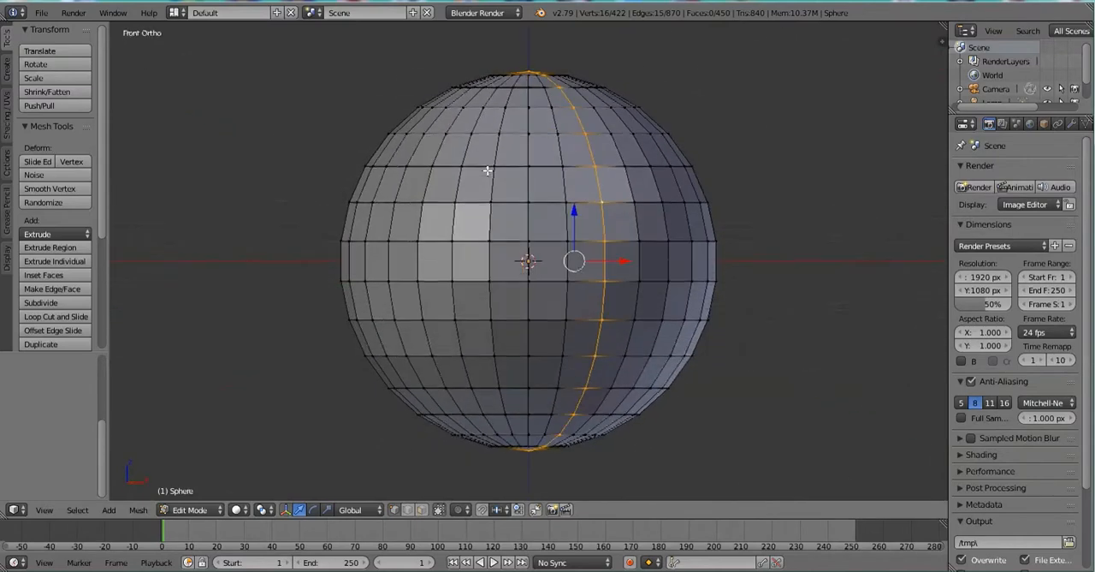
Select horizontal edge loops above the sphere's centre, ending with the second loops above and below the centre selected together.
right_click(541, 241, "alt")
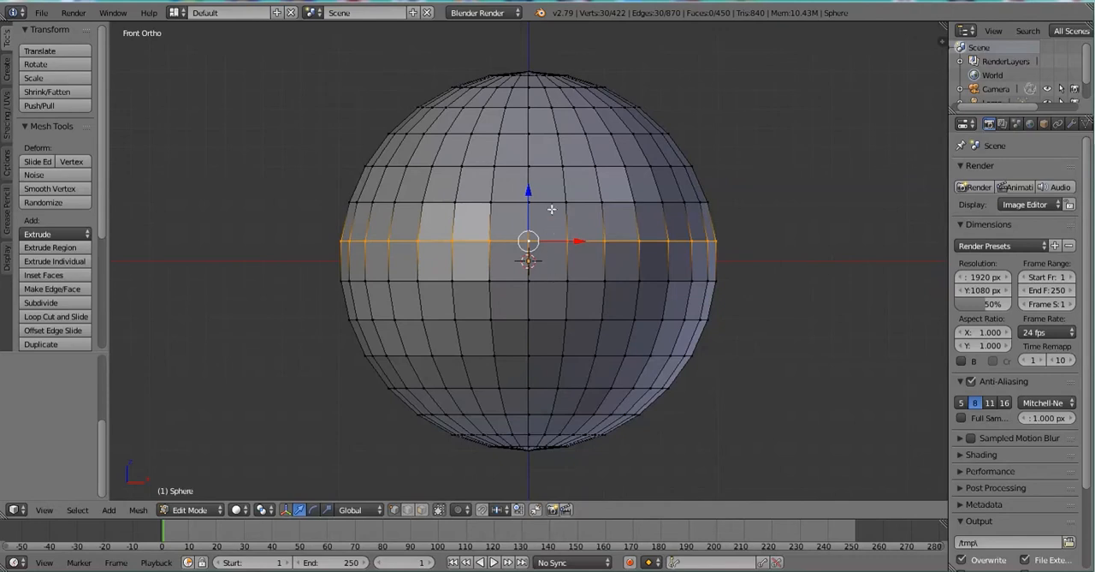
right_click(551, 203)
right_click(551, 201, "alt")
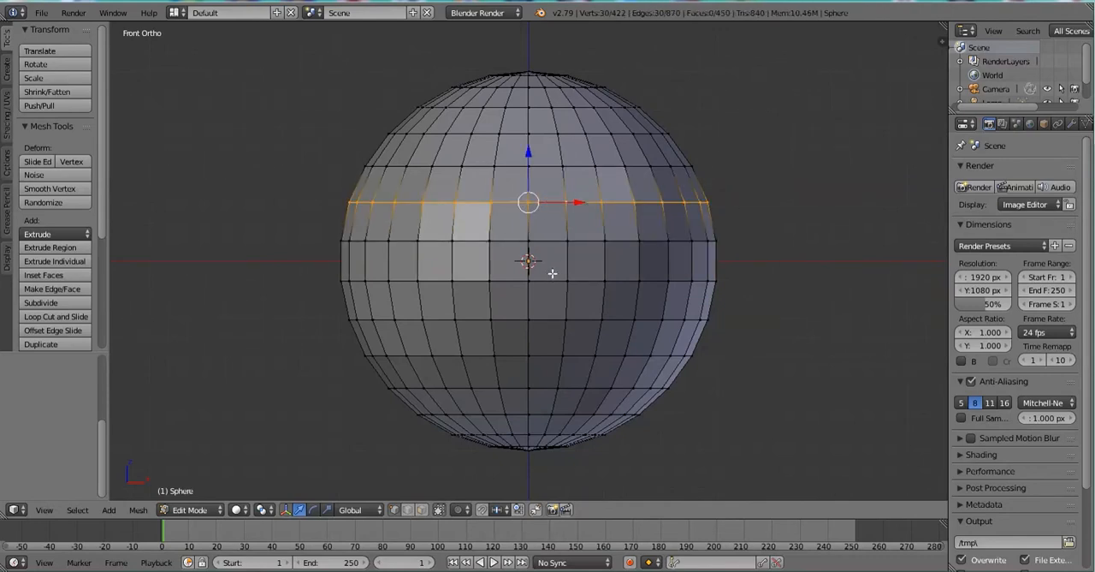
right_click(548, 318, "alt+shift")
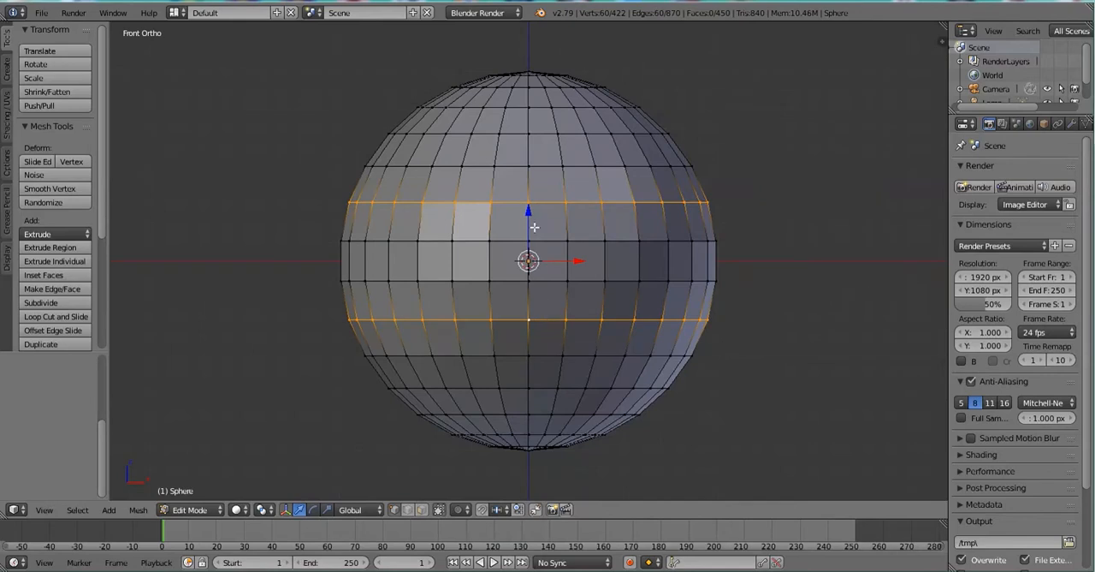
Add a single horizontal loop cut in the face band just above the equatorial band and slide it towards the equator, factor about 0.68.
key("ctrl+r")
scroll(534, 227, "up", 2)
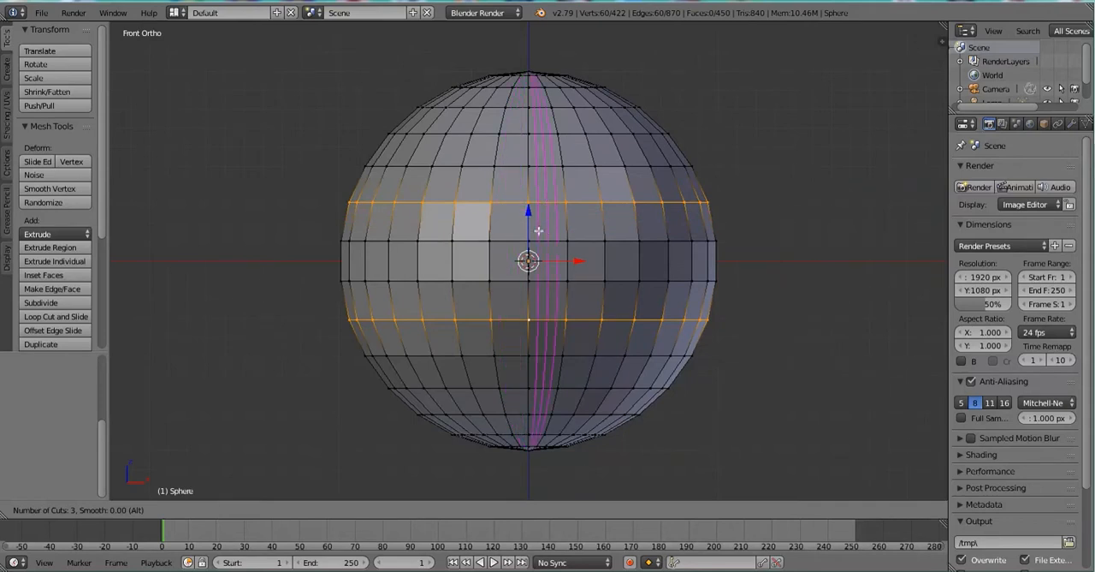
scroll(520, 223, "up", 4)
scroll(520, 222, "down", 6)
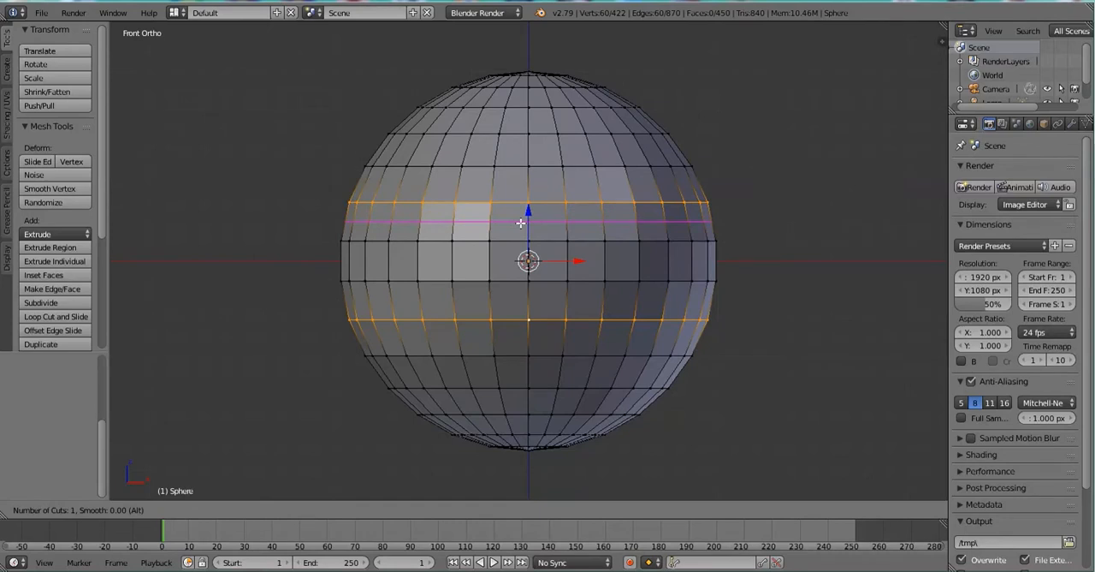
left_click(520, 223)
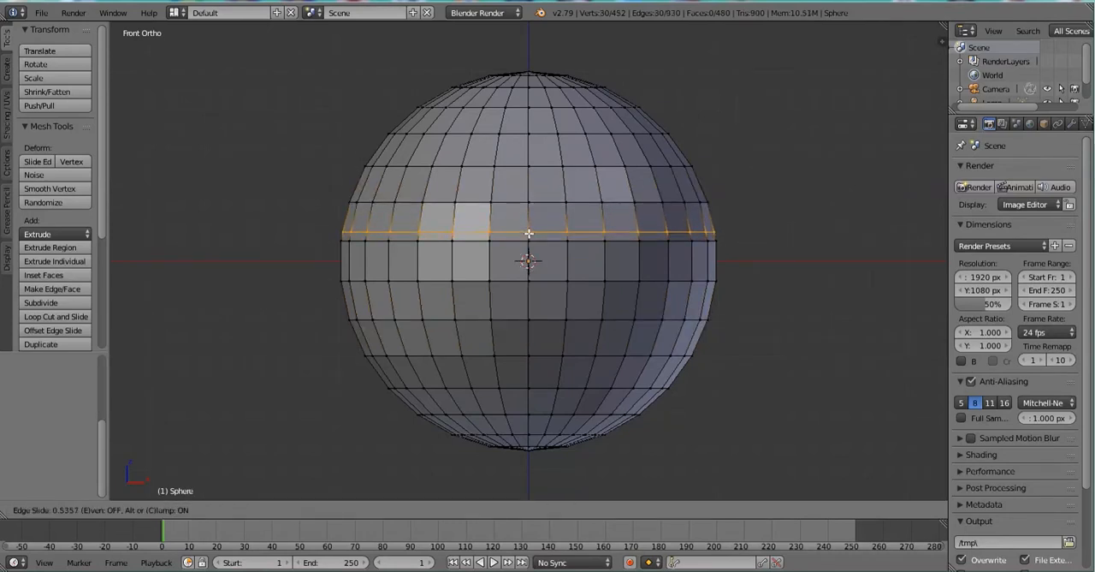
left_click(529, 234)
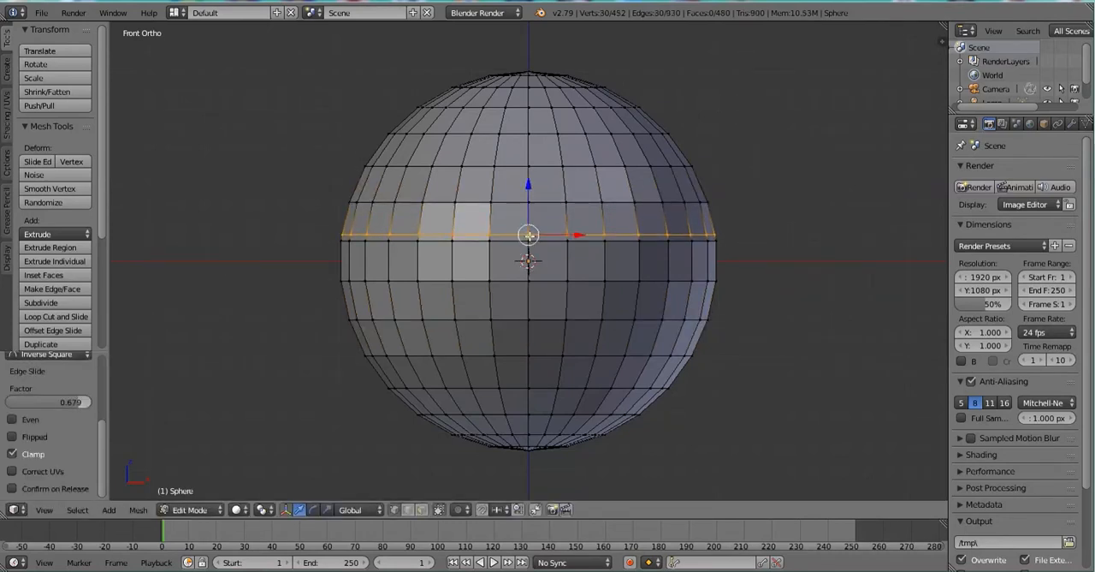
Add a matching horizontal loop cut just below the equatorial band and slide it towards the equator, factor about -0.79.
key("ctrl+r")
left_click(531, 295)
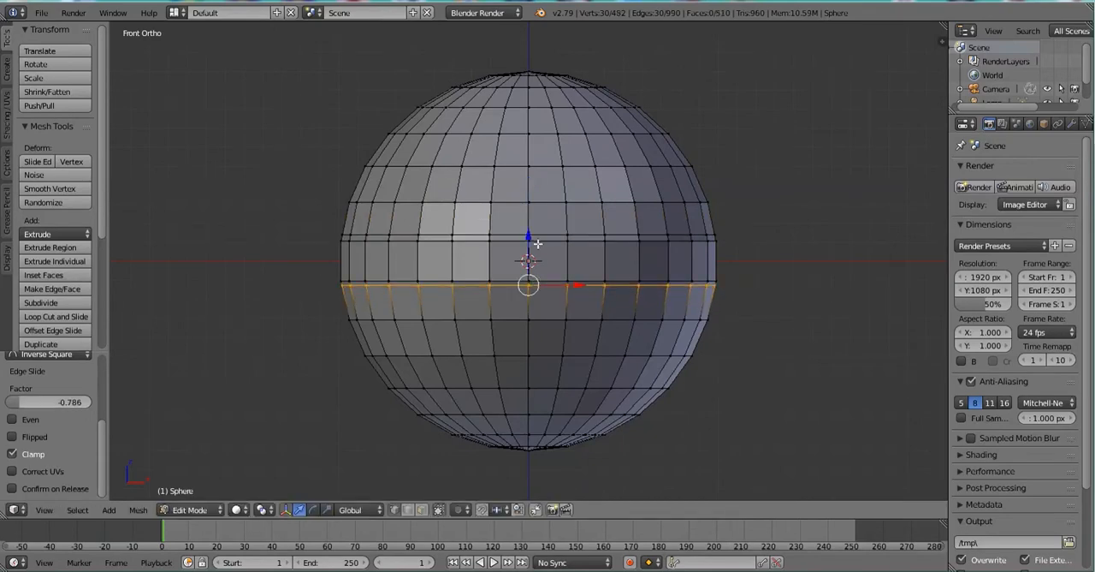
scroll(530, 269, "up", 4)
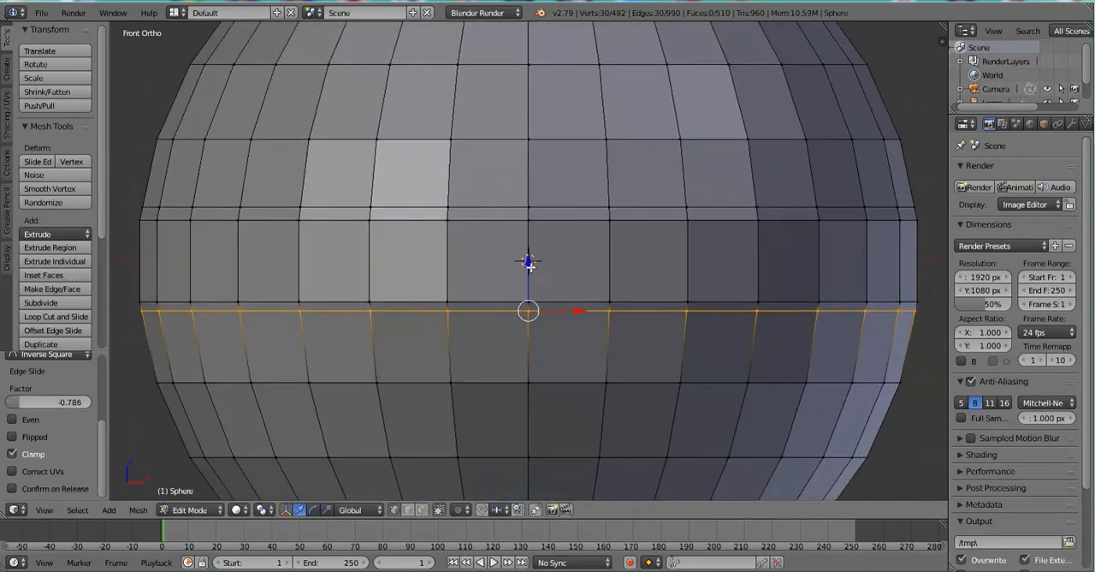
scroll(531, 269, "down", 5)
Switch to face selection and select the full ring of faces around the sphere's equator.
left_click(421, 509)
right_click(523, 263)
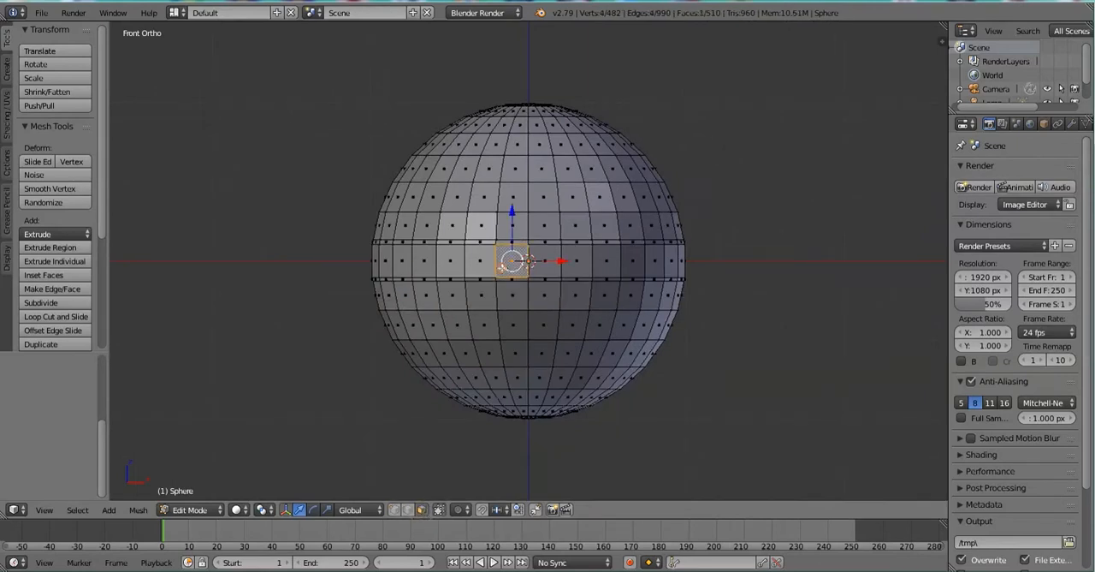
key("space")
key("Escape")
right_click(496, 263, "alt")
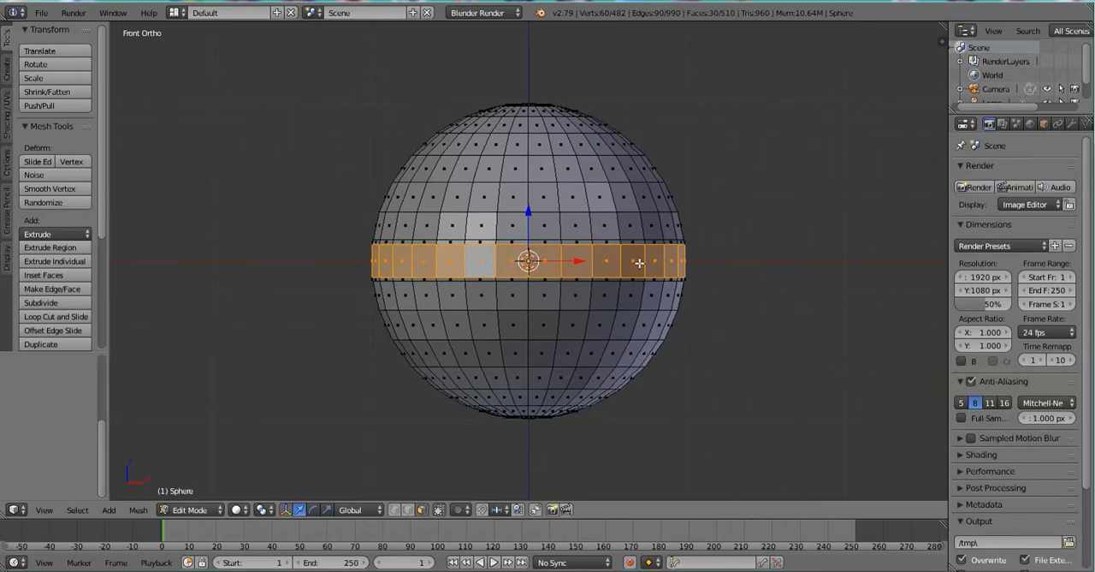
Try Shrink/Fatten with even thickness and then uniform scaling on the equatorial face ring.
key("alt+s")
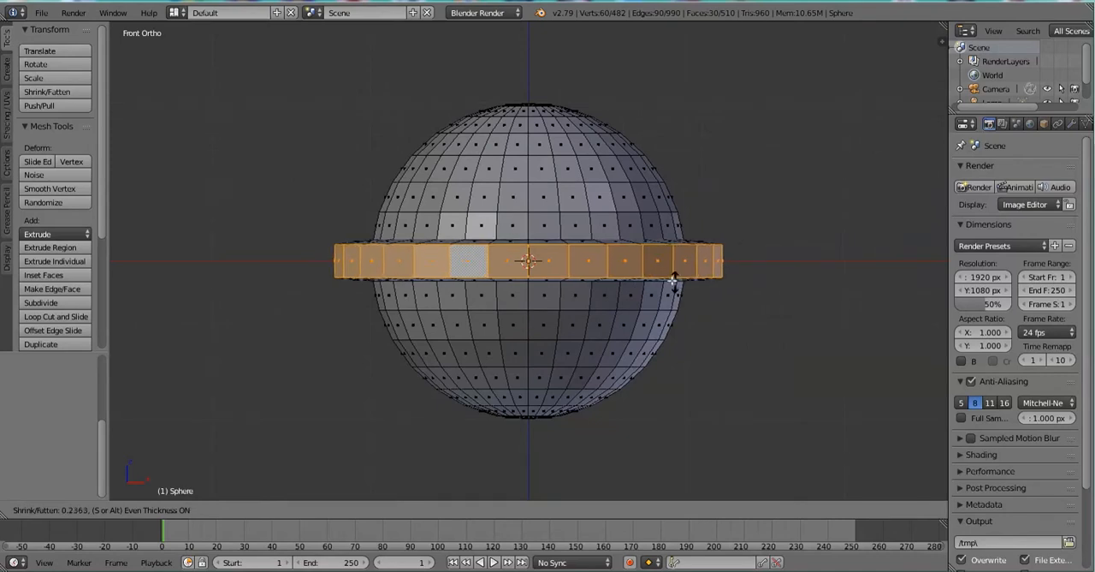
key("Escape")
key("s")
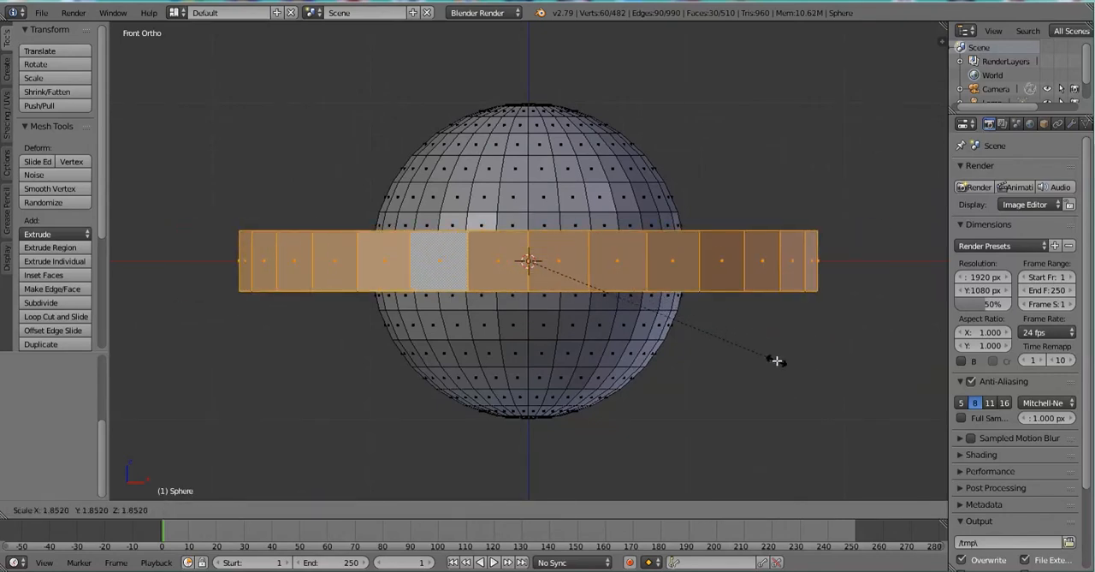
key("Escape")
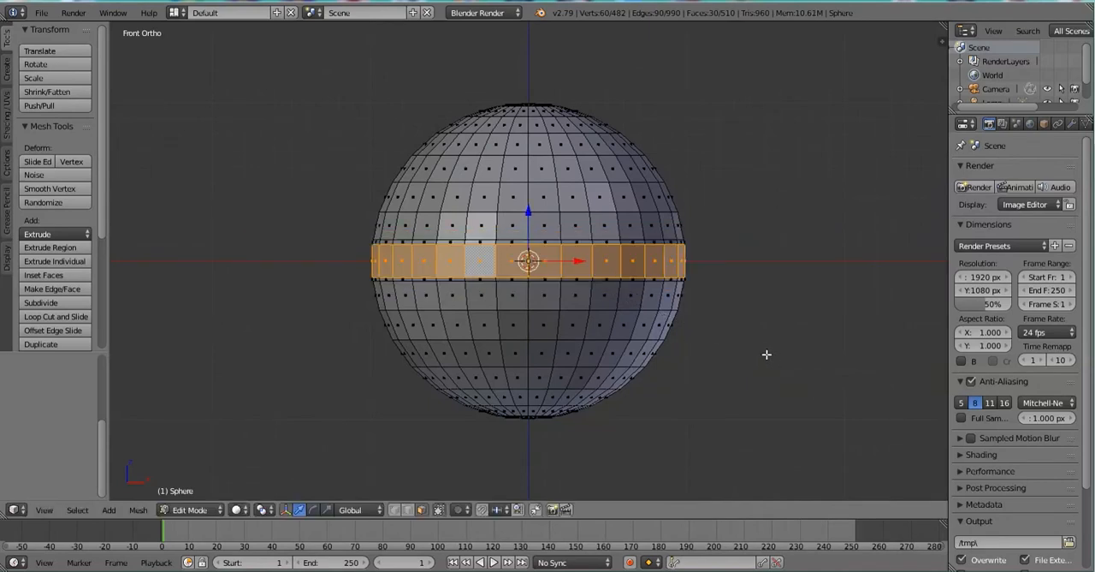
Fatten the equatorial face ring outward by about 0.2 and scale it along the Z axis.
key("alt+s")
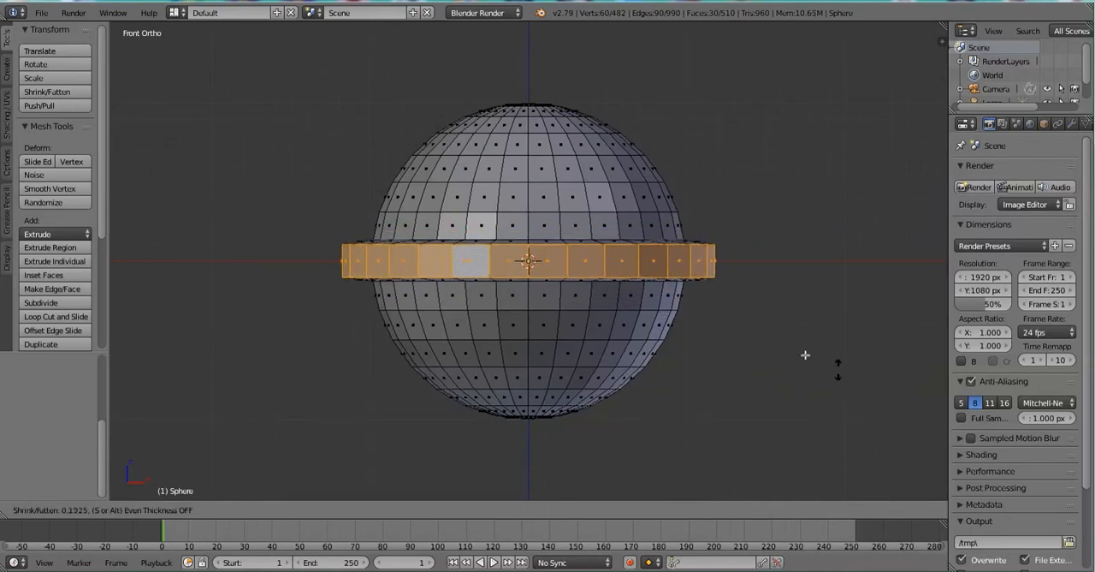
left_click(831, 368)
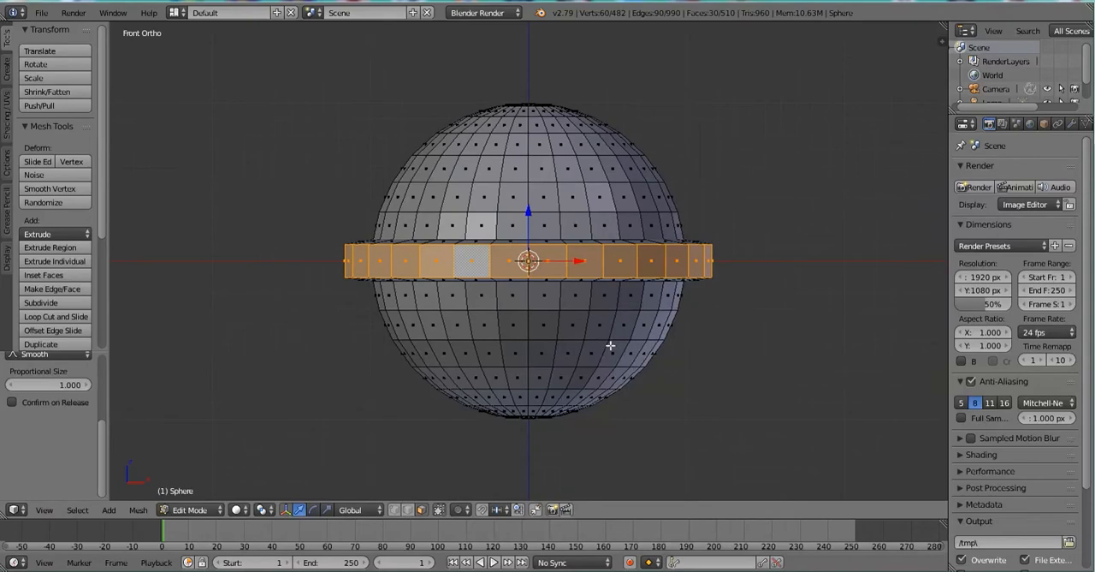
key("s")
key("z")
left_click(623, 369)
Switch to vertex selection and select the edge loop where the top of the raised ring meets the upper sphere.
middle_click_drag(495, 211, 592, 248)
scroll(624, 279, "up", 3)
scroll(621, 281, "down", 2)
scroll(511, 277, "up", 1)
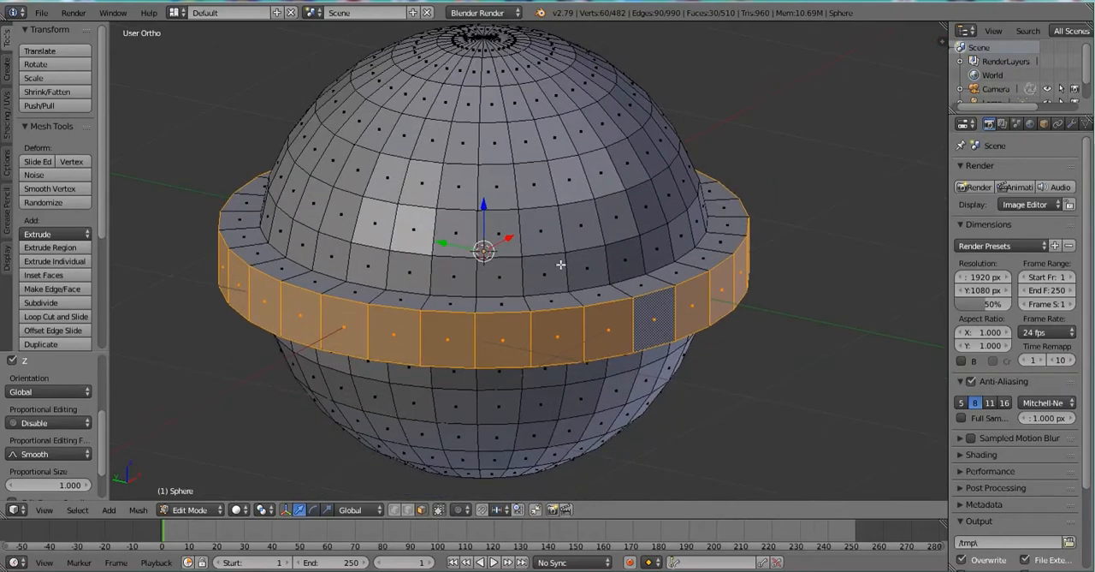
left_click(395, 509)
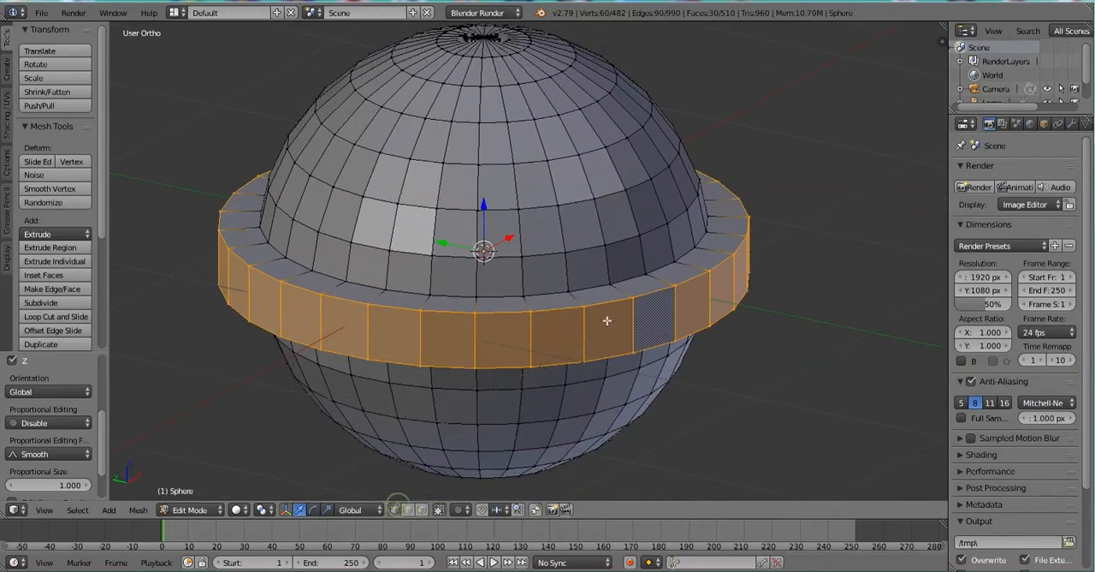
right_click(585, 286)
right_click(585, 286, "alt")
scroll(587, 291, "up", 3)
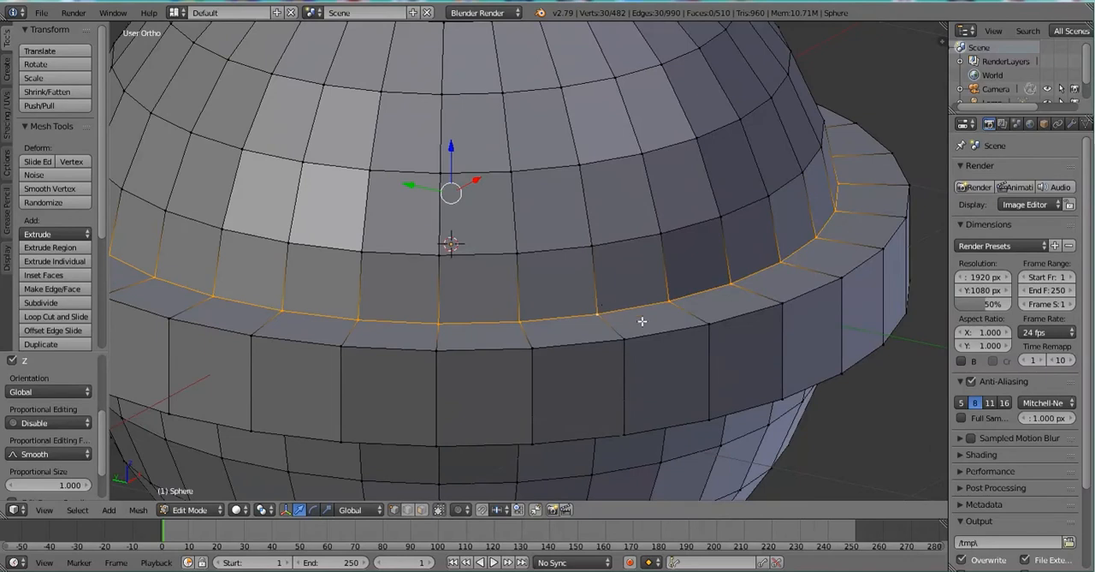
Try bevelling the selected edge loop with 5 segments and an offset of about 0.1.
key("ctrl+b")
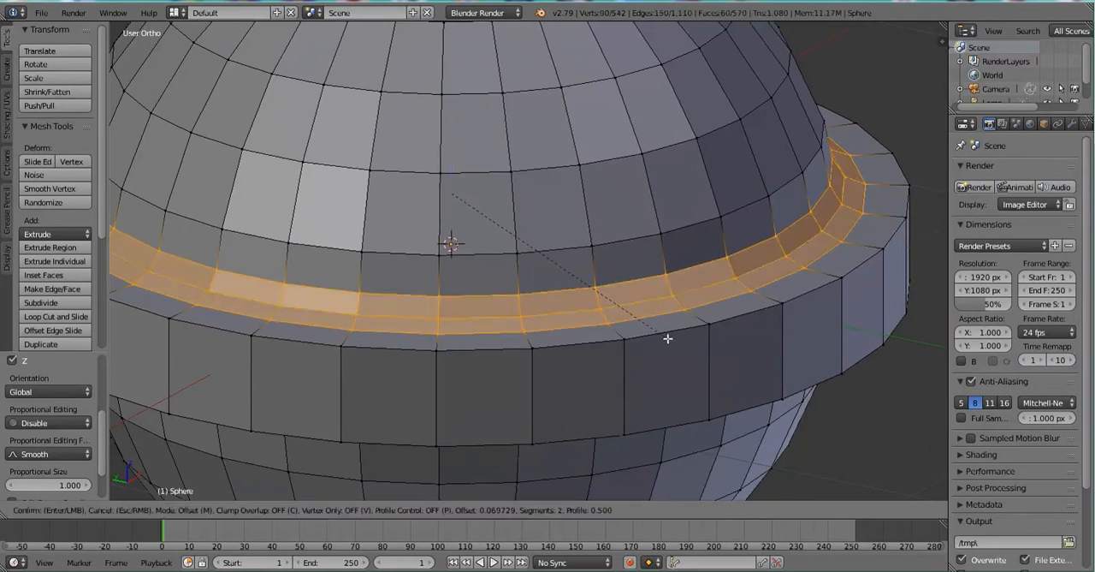
scroll(667, 337, "up", 3)
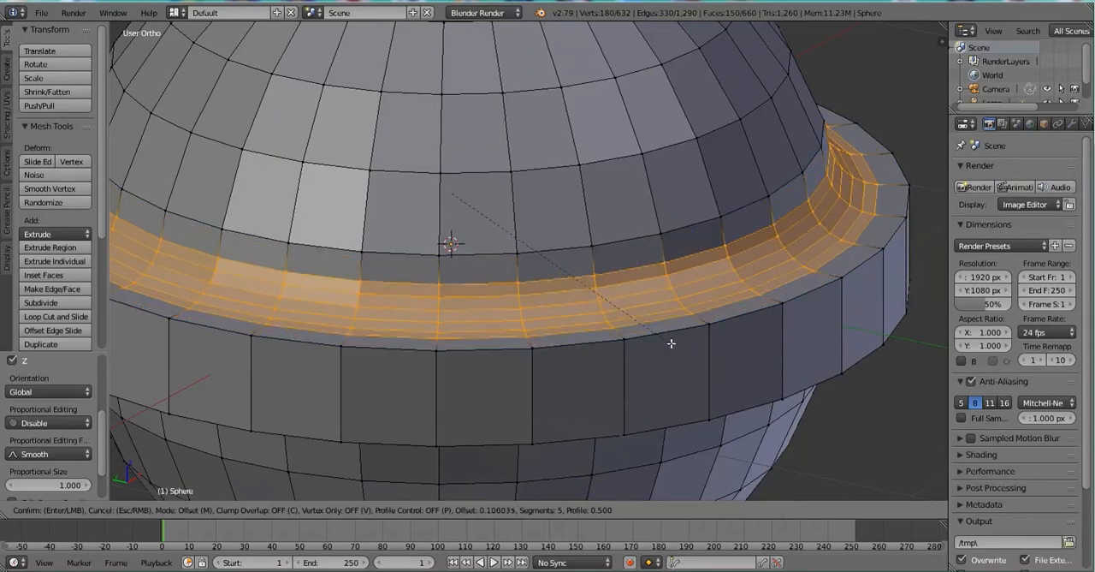
key("Escape")
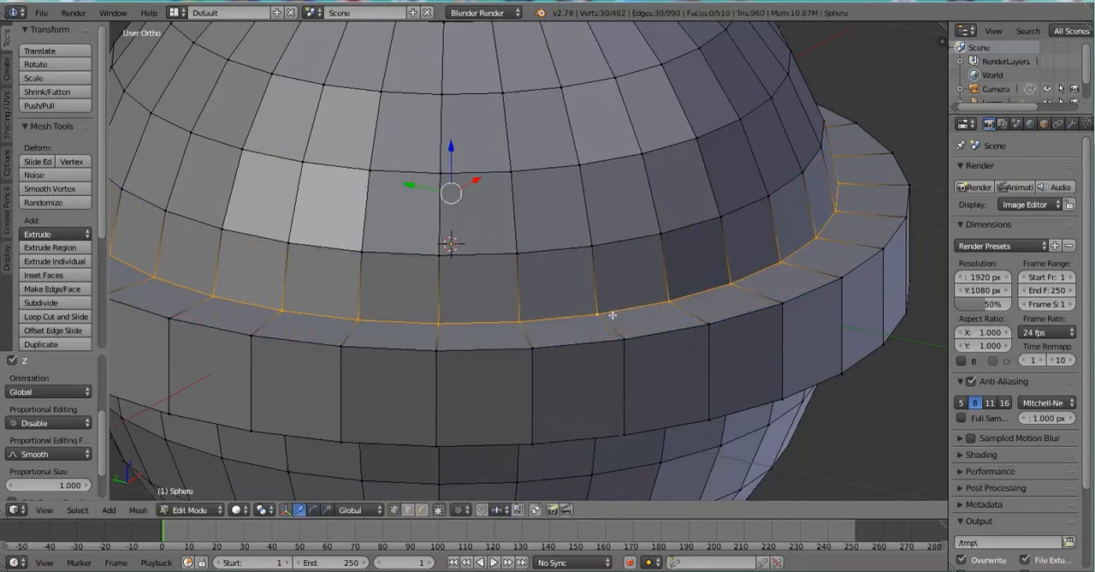
Find the Bevel command among the mesh's edge operations and try it on the same edge loop.
left_click(137, 510)
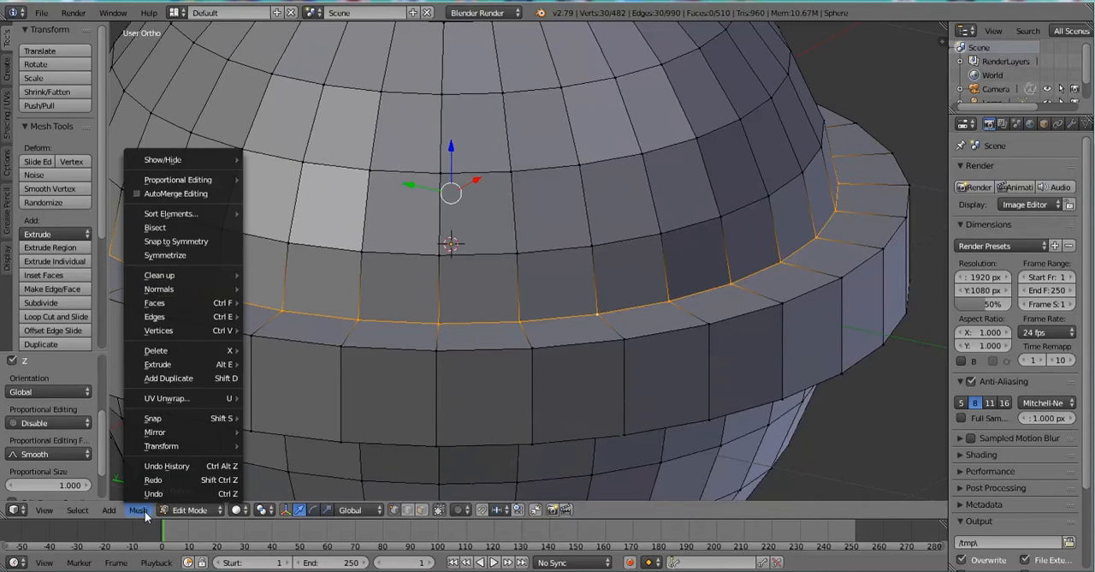
mouse_move(178, 317)
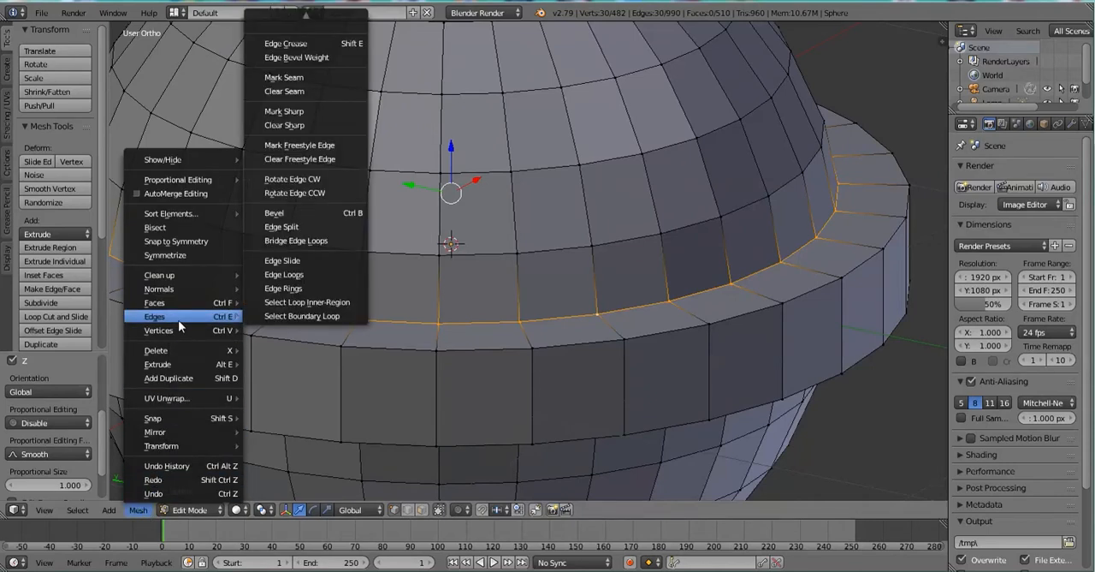
left_click(286, 216)
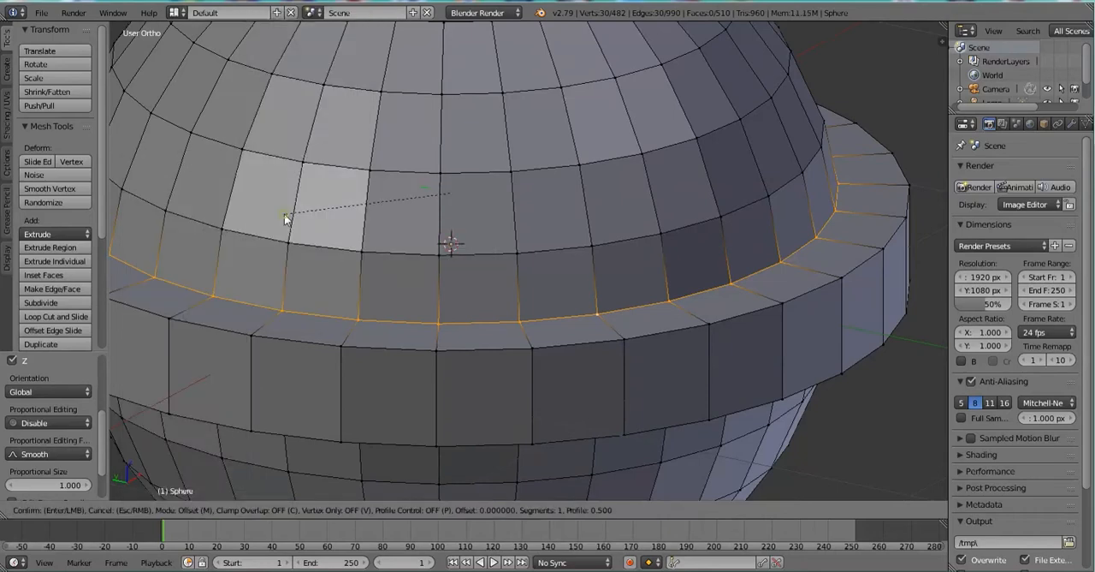
key("Escape")
key("KP_1")
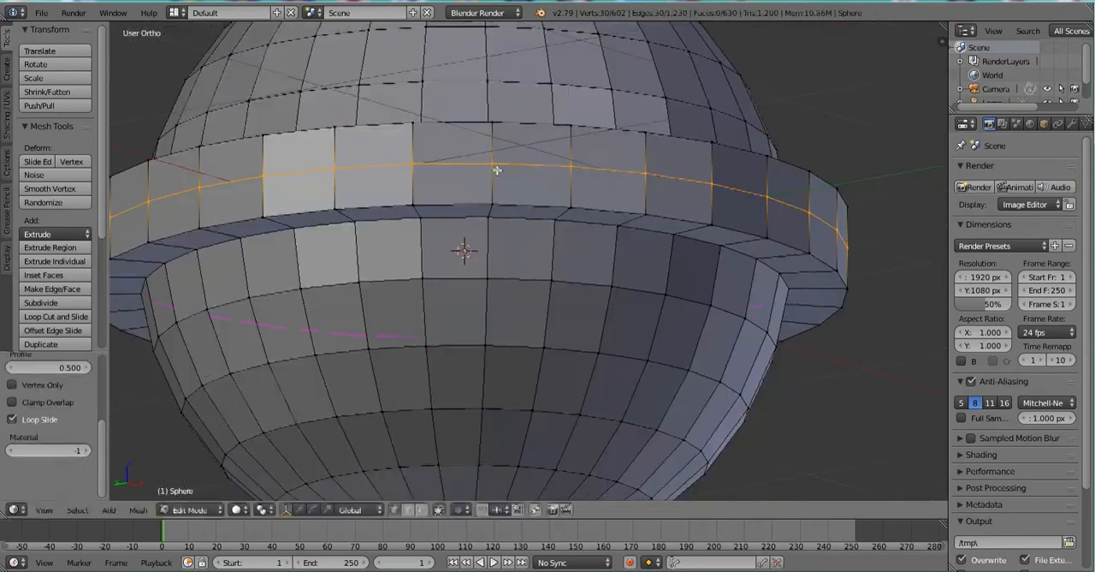
View the sphere from the front and compare the wireframe, solid and texture shading of the viewport.
key("KP_Decimal")
scroll(496, 169, "down", 6)
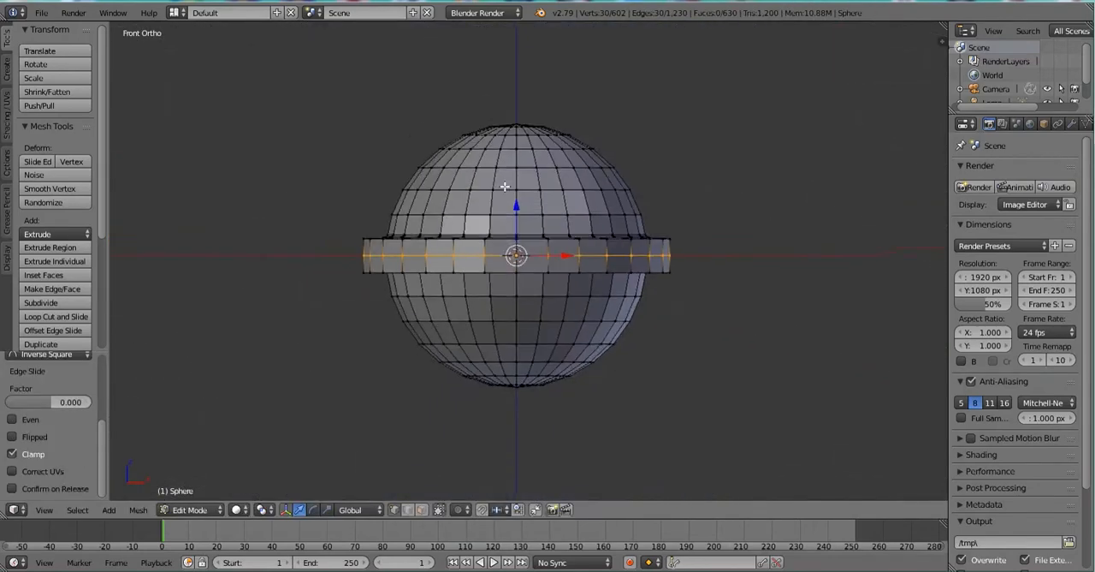
scroll(577, 264, "up", 3)
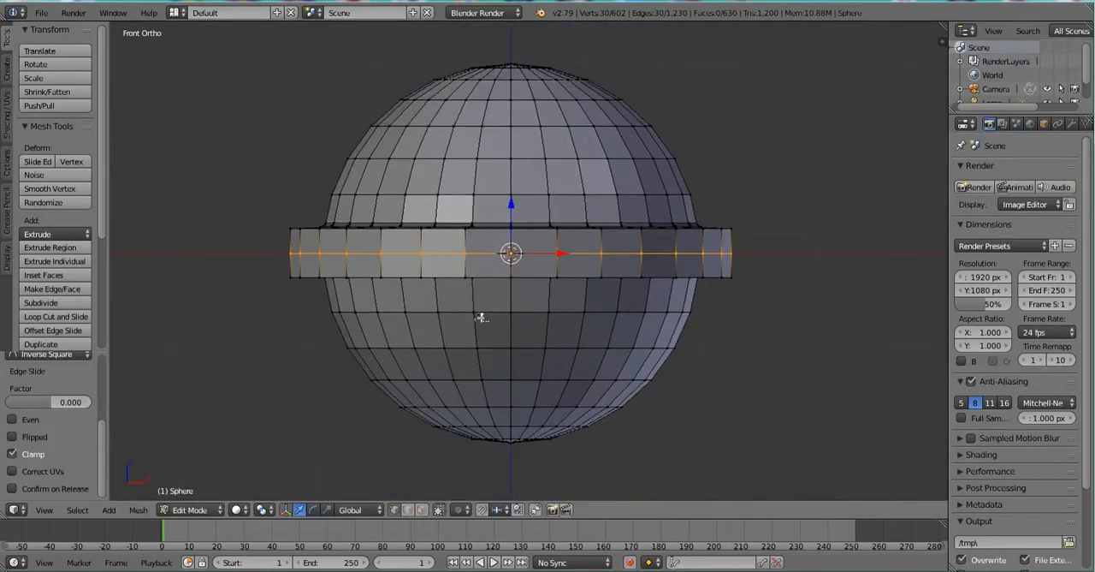
key("z")
key("z")
key("z")
left_click(236, 509)
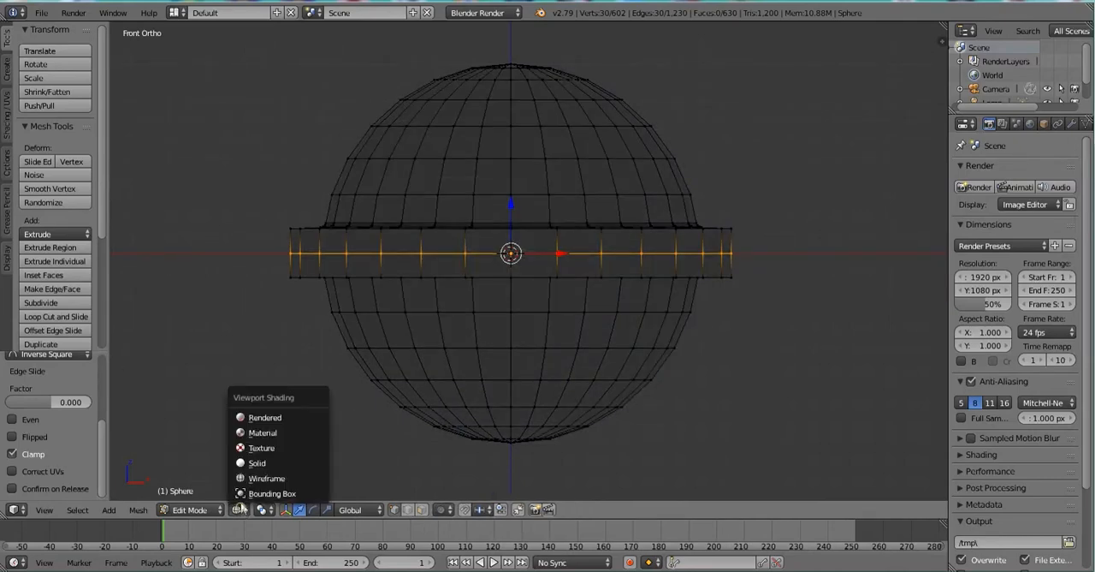
left_click(249, 463)
left_click(240, 509)
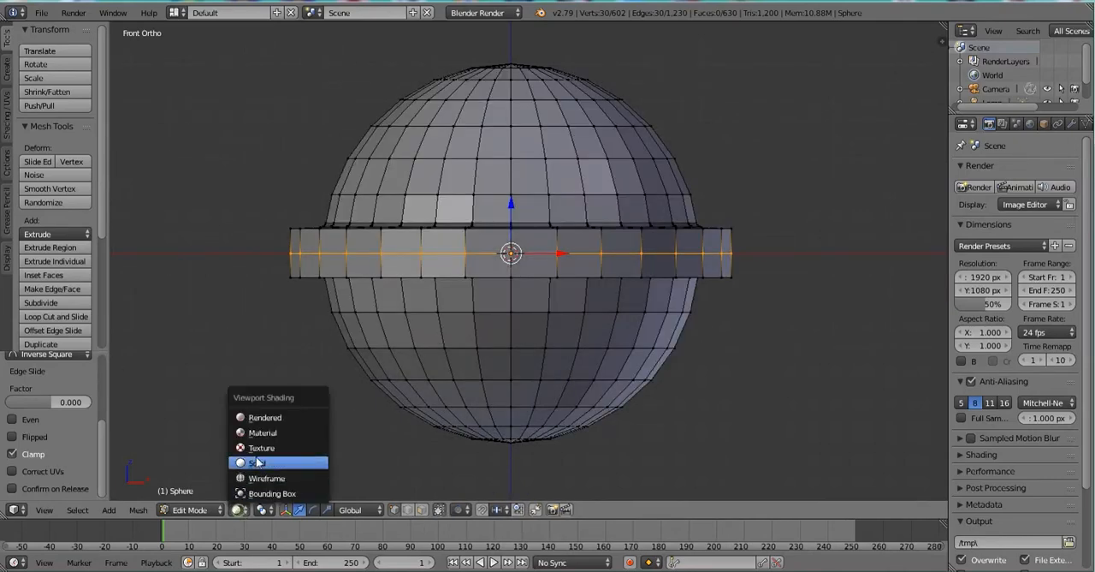
left_click(253, 447)
key("z")
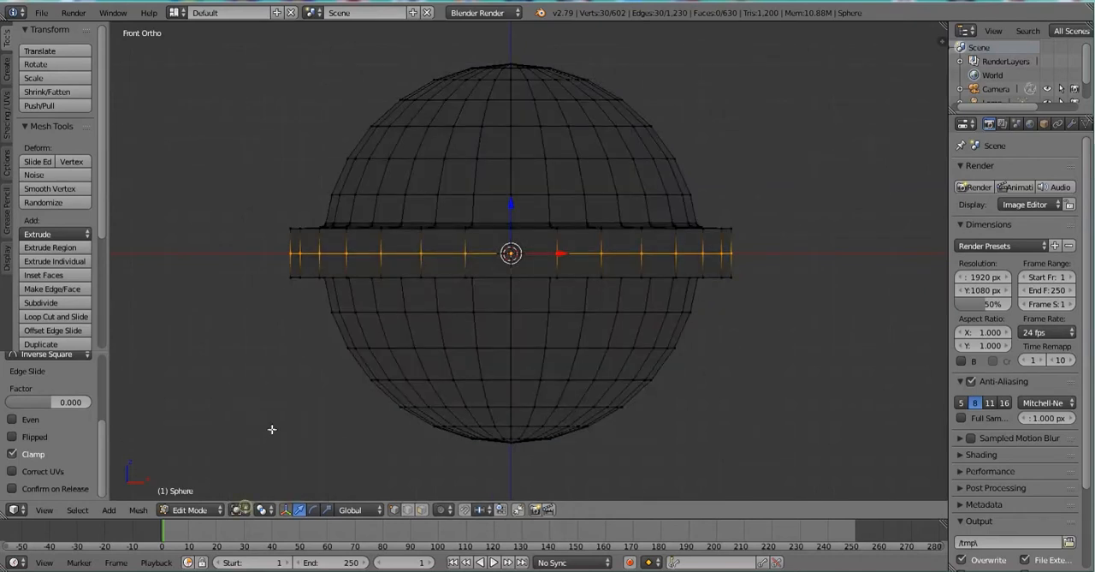
Try the Bounding Box, Material and Rendered viewport shading modes, and set the shading back to Wireframe.
left_click(240, 513)
left_click(243, 494)
left_click(237, 512)
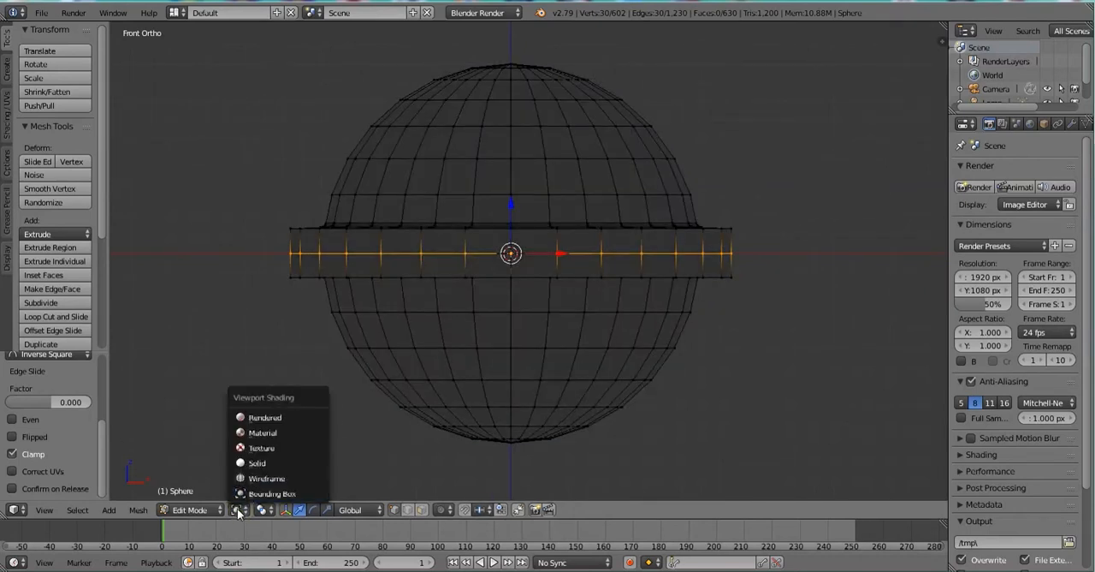
left_click(248, 433)
left_click(238, 510)
left_click(243, 417)
left_click(237, 510)
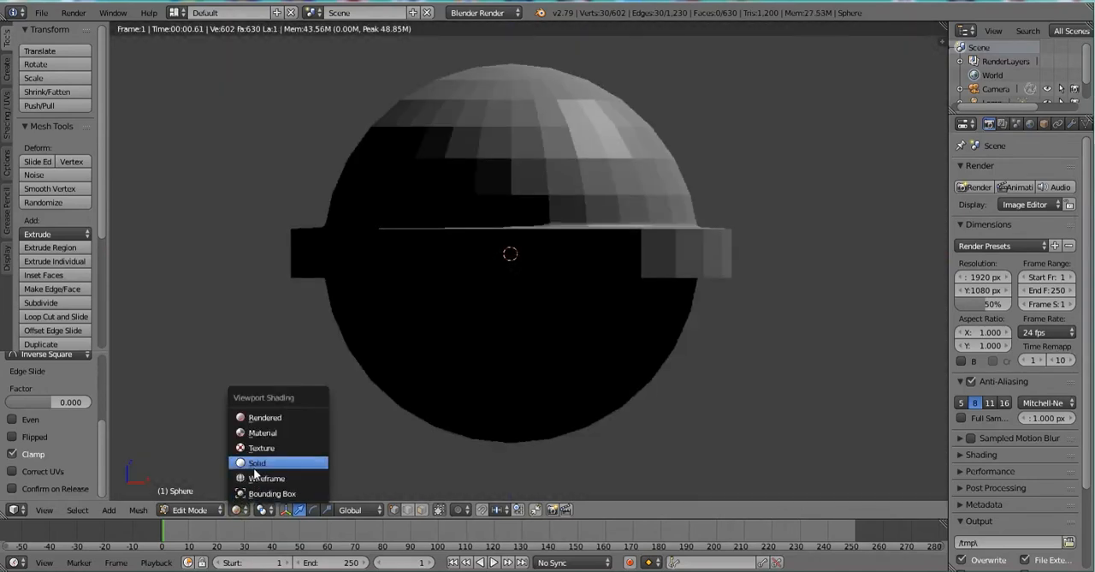
left_click(252, 478)
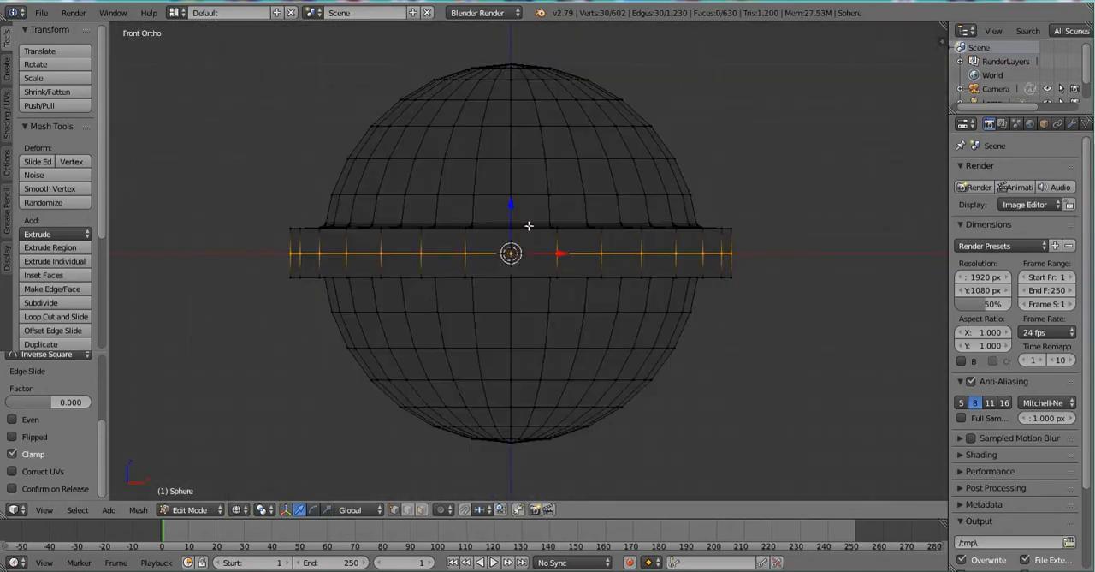
Box-select all vertices below the ring's middle edge loop, including the ring's lower edge and the lower hemisphere.
right_click(420, 284)
key("b")
left_click_drag(255, 267, 835, 483)
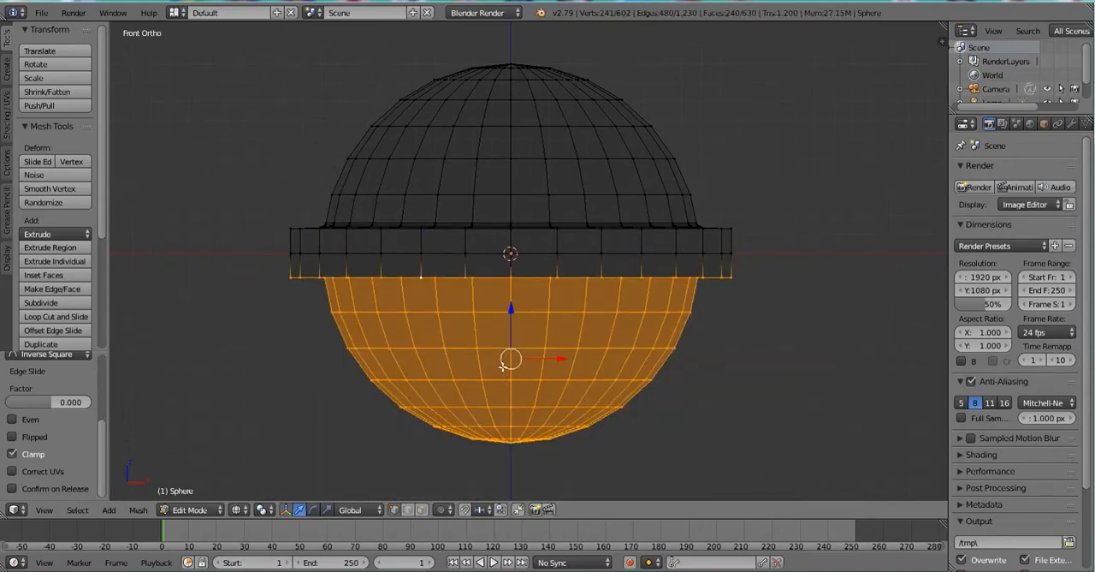
key("z")
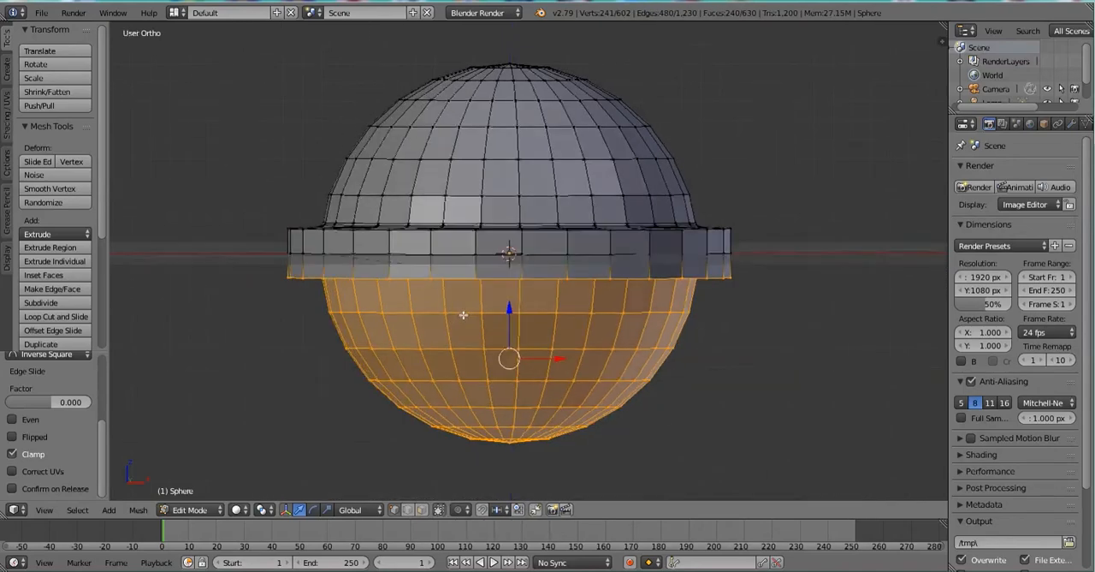
key("z")
Try deleting the selected lower half as edges, as vertices and as faces, undoing each deletion.
key("x")
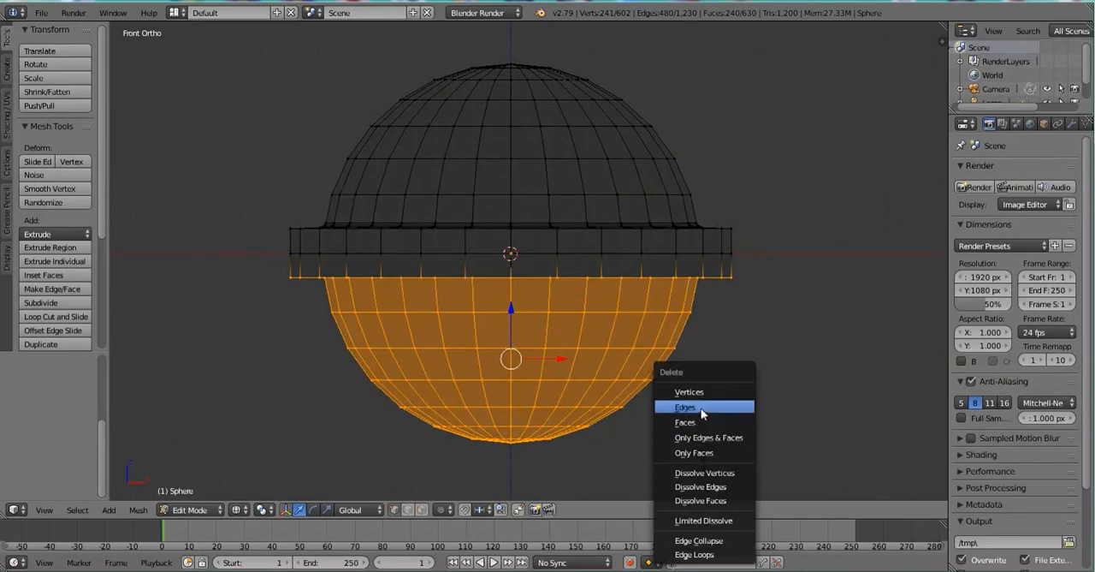
left_click(701, 408)
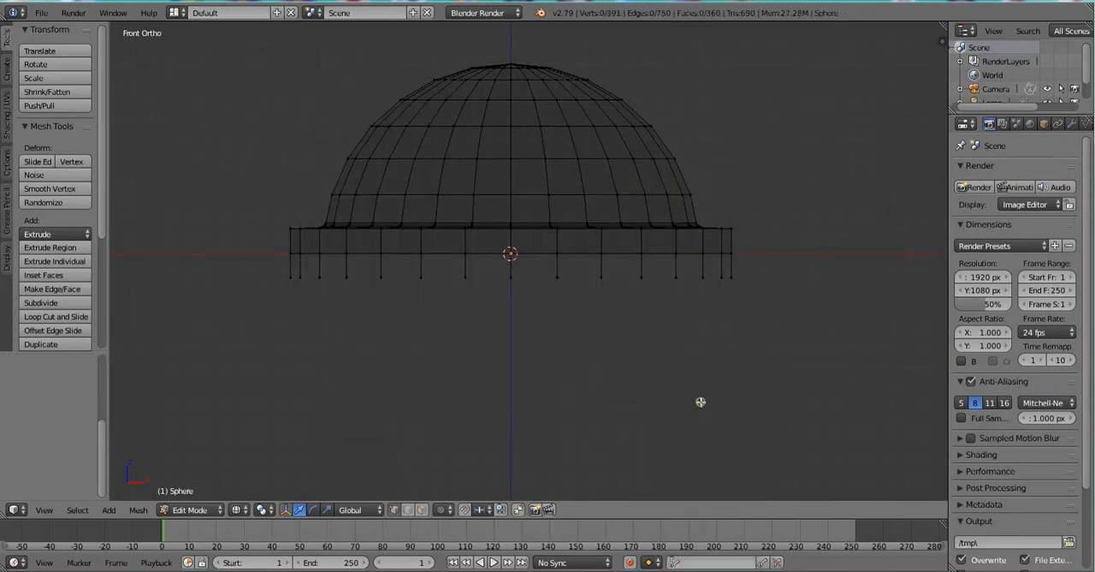
key("ctrl+z")
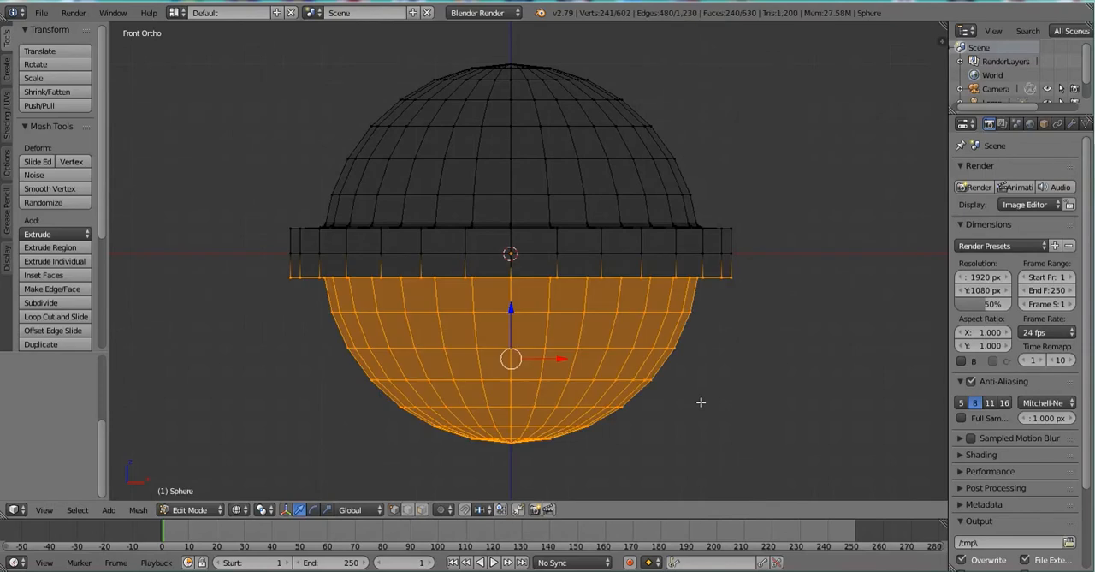
key("x")
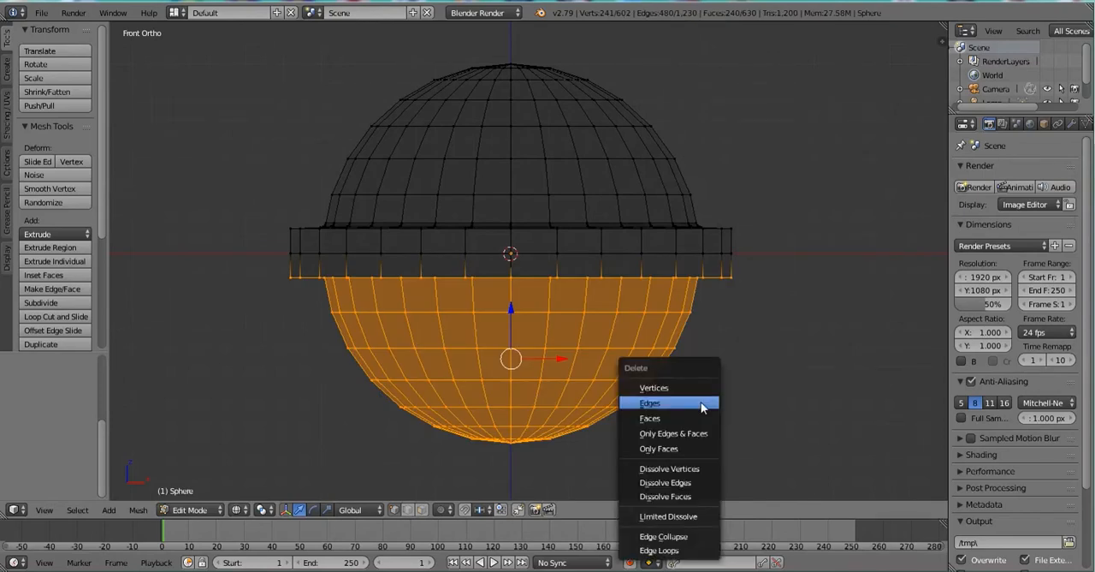
left_click(691, 386)
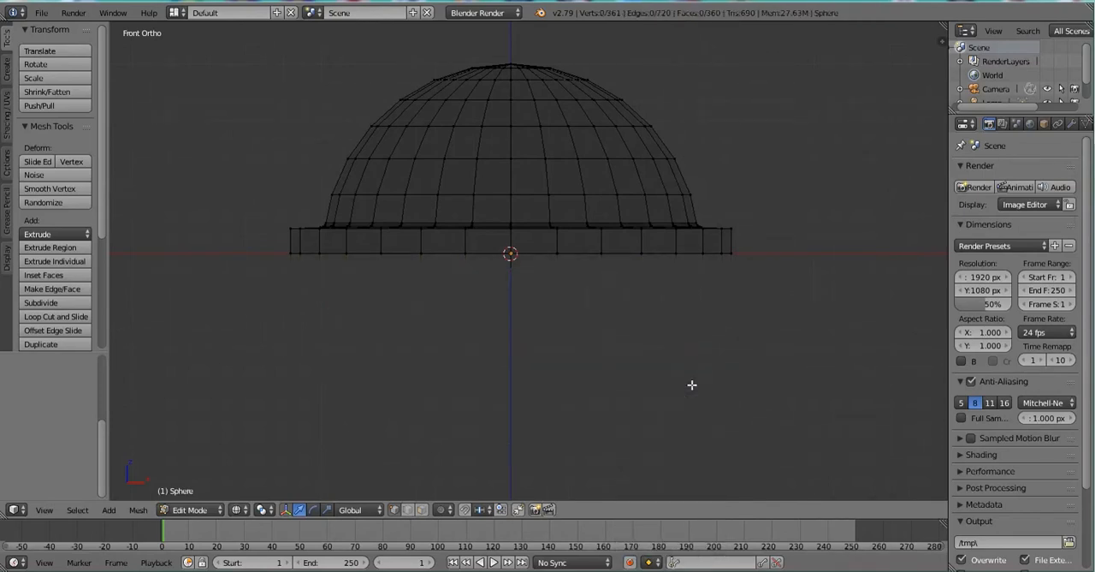
key("ctrl+z")
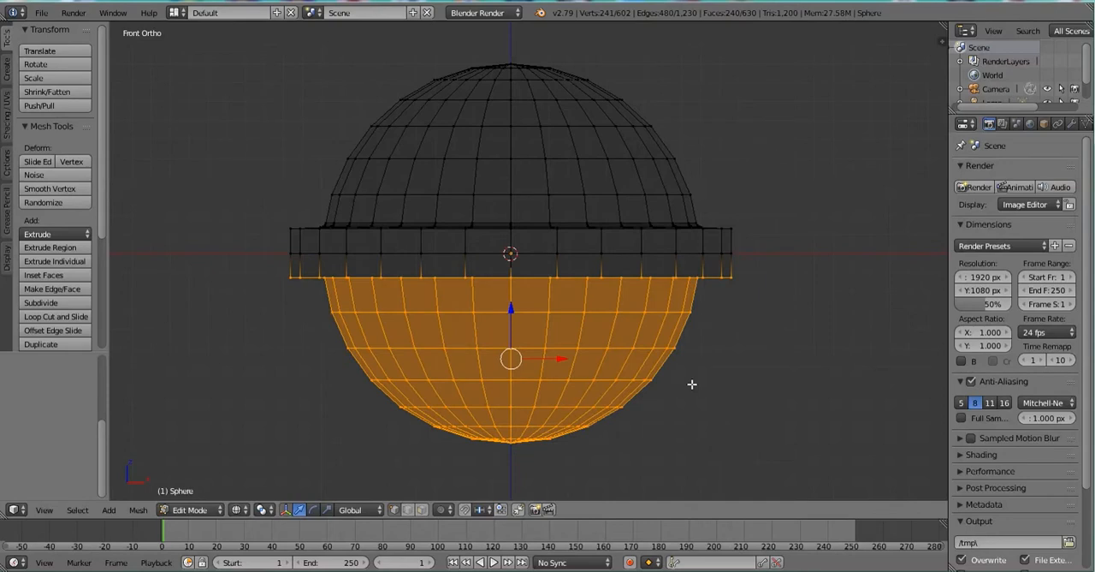
key("x")
left_click(691, 414)
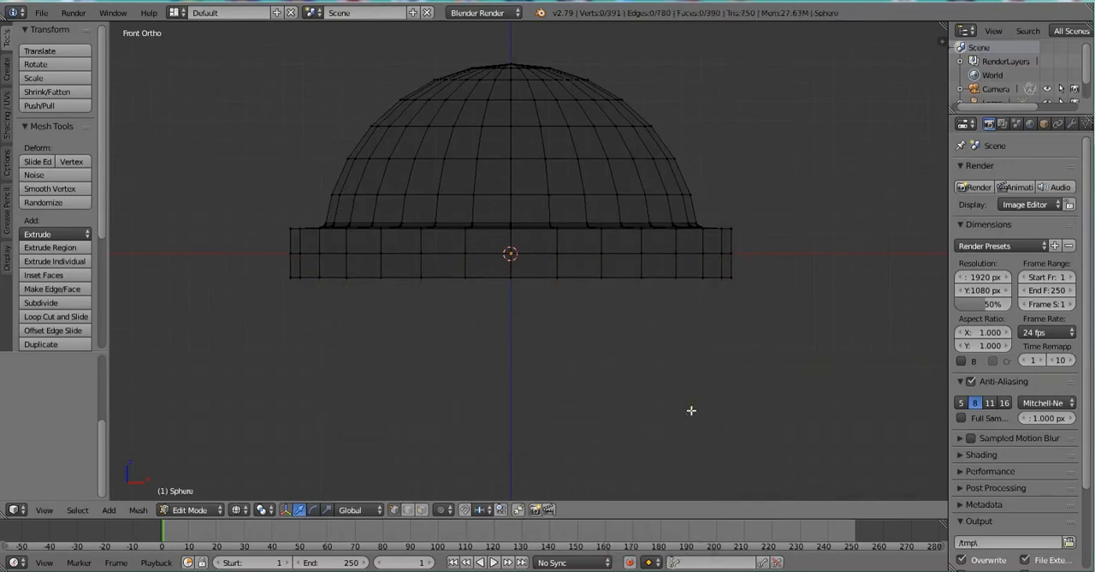
key("ctrl+z")
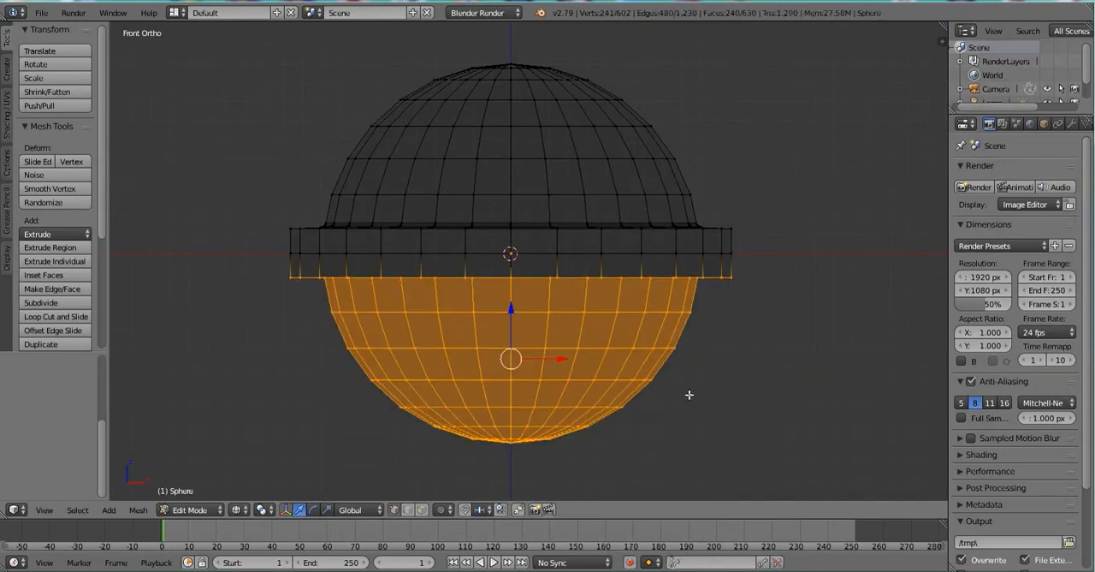
Delete the selected vertices of the lower half and return to Object Mode.
key("x")
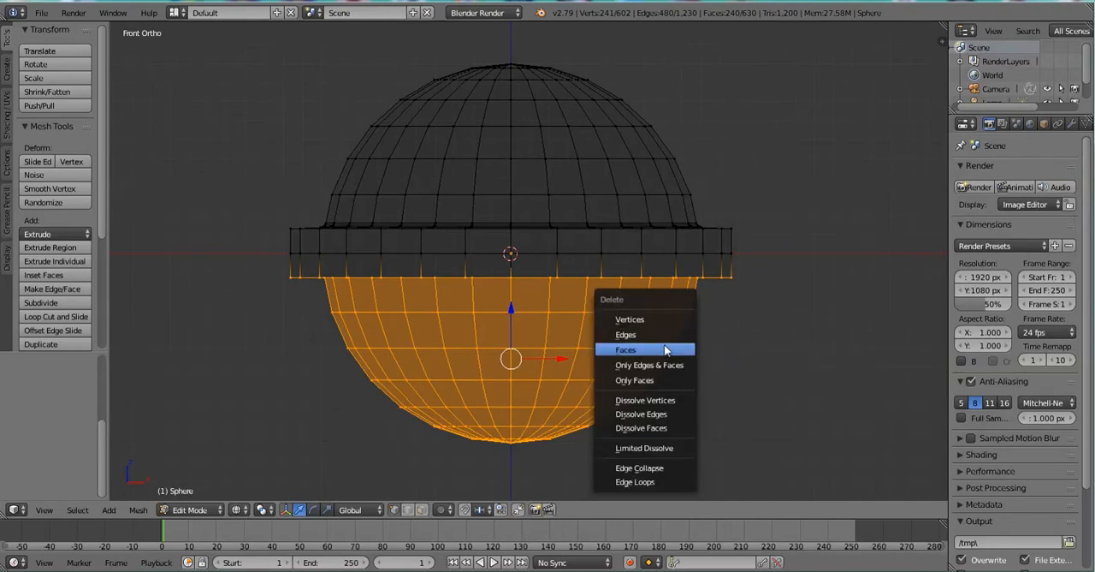
left_click(663, 322)
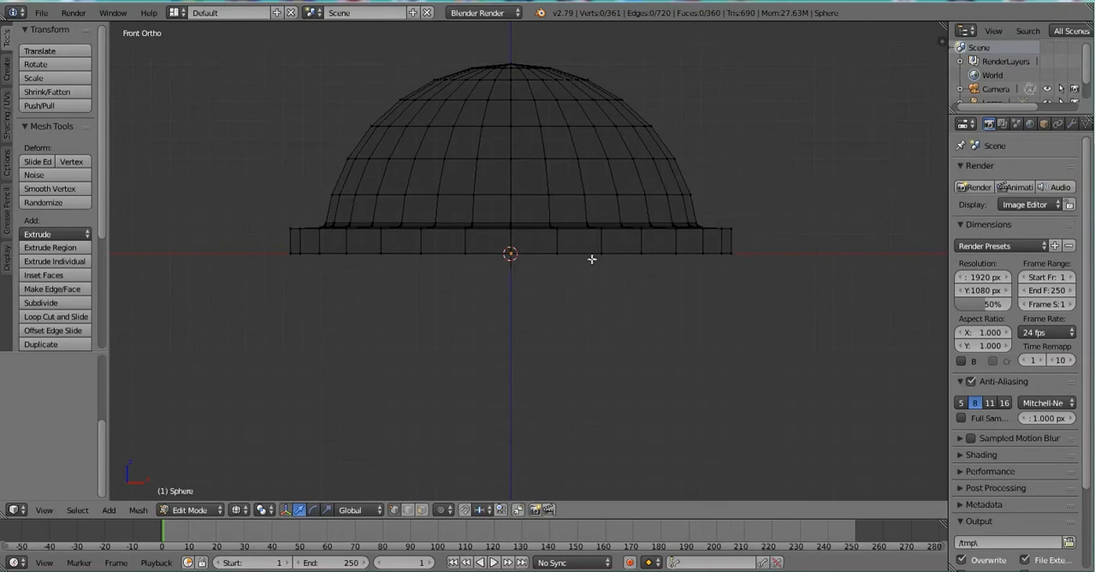
key("a")
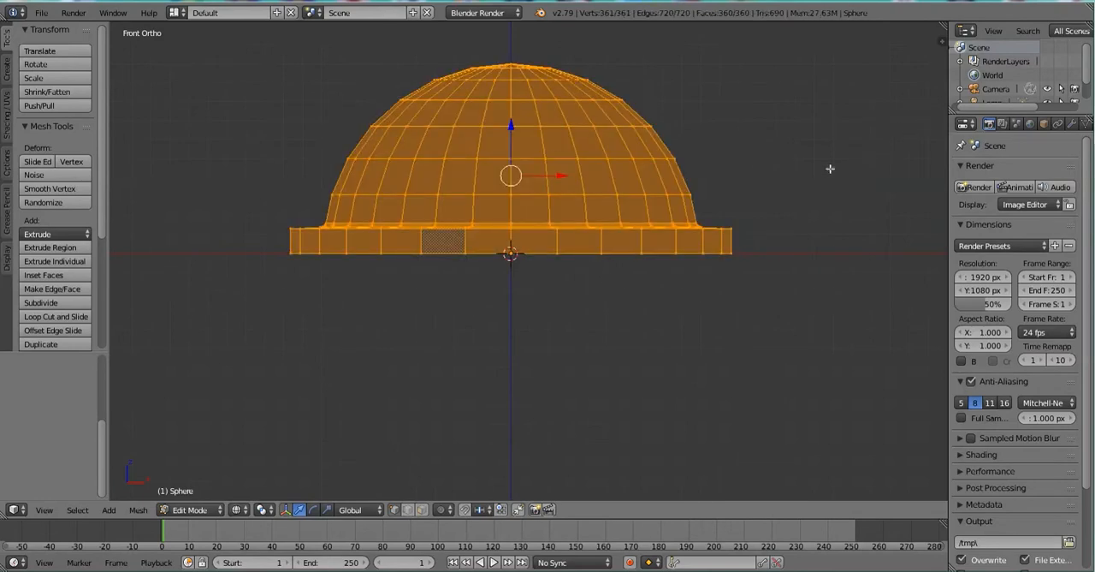
key("Tab")
Add a Mirror modifier to the half sphere and set it to mirror on the Z axis only.
left_click(1072, 124)
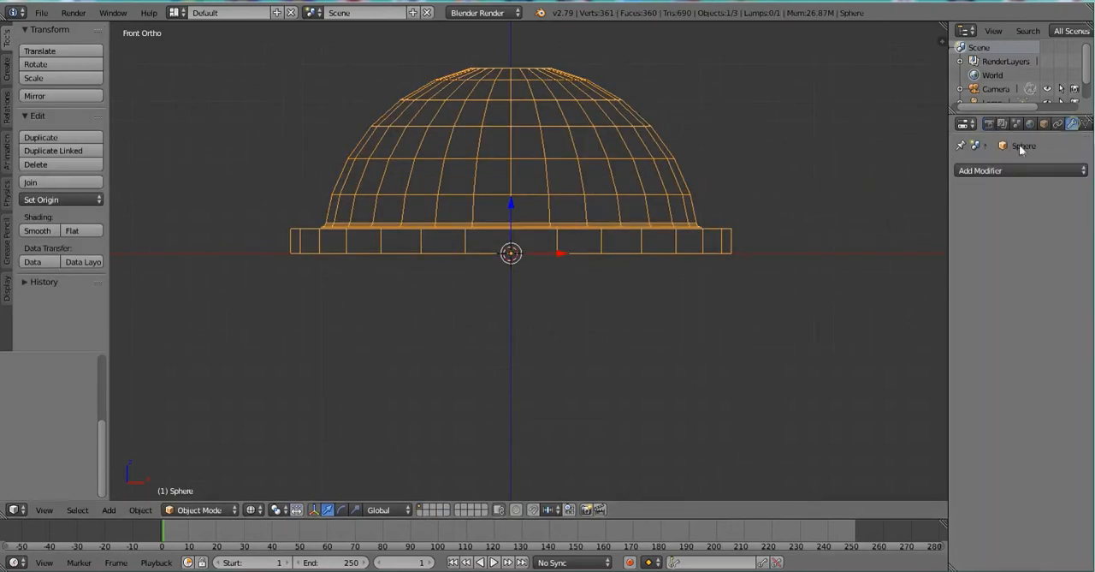
left_click(990, 169)
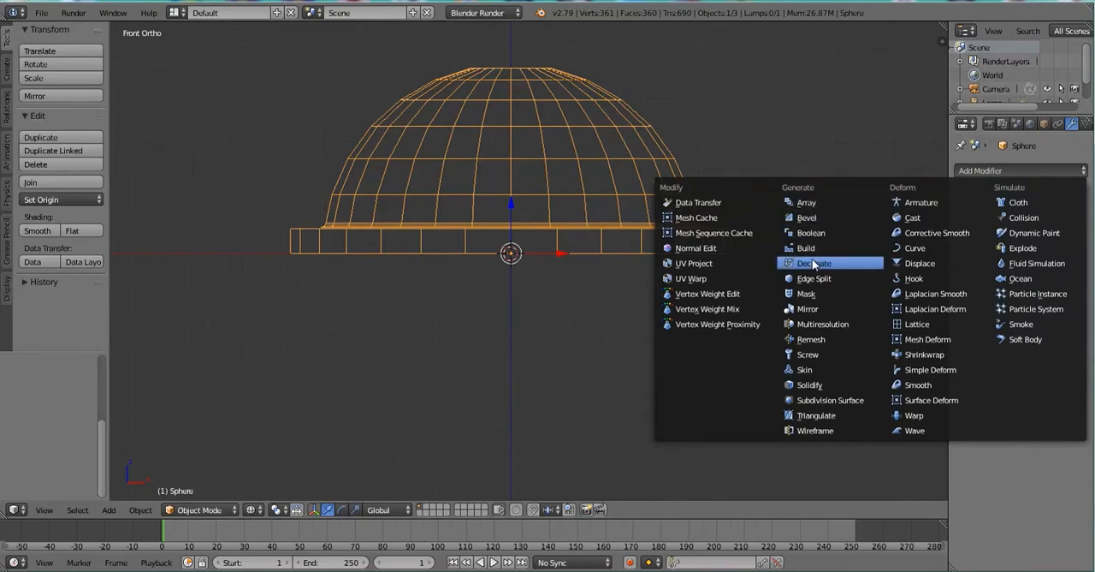
left_click(810, 310)
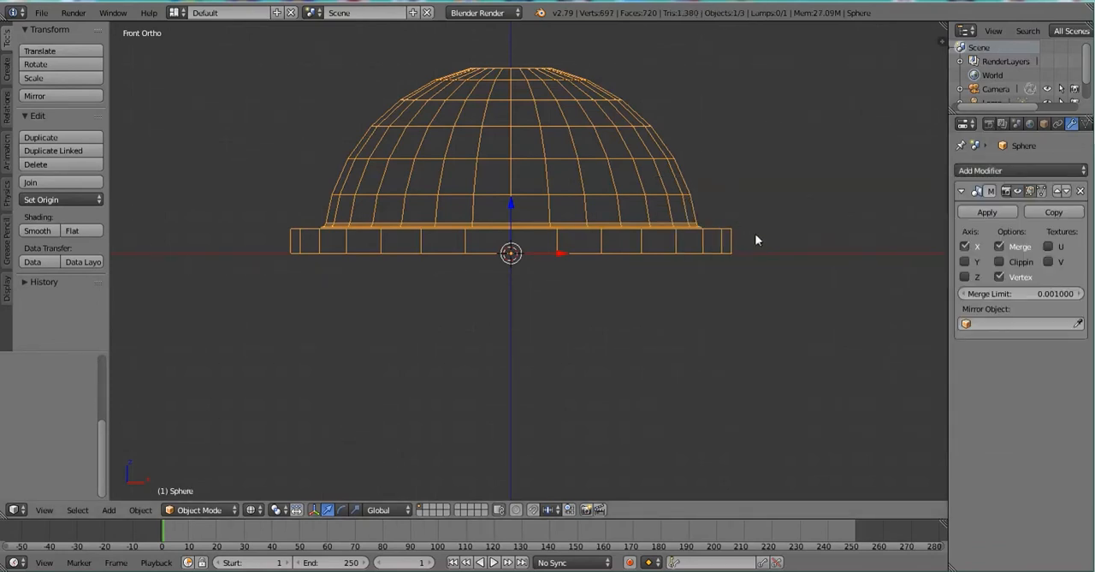
middle_click_drag(450, 196, 557, 249)
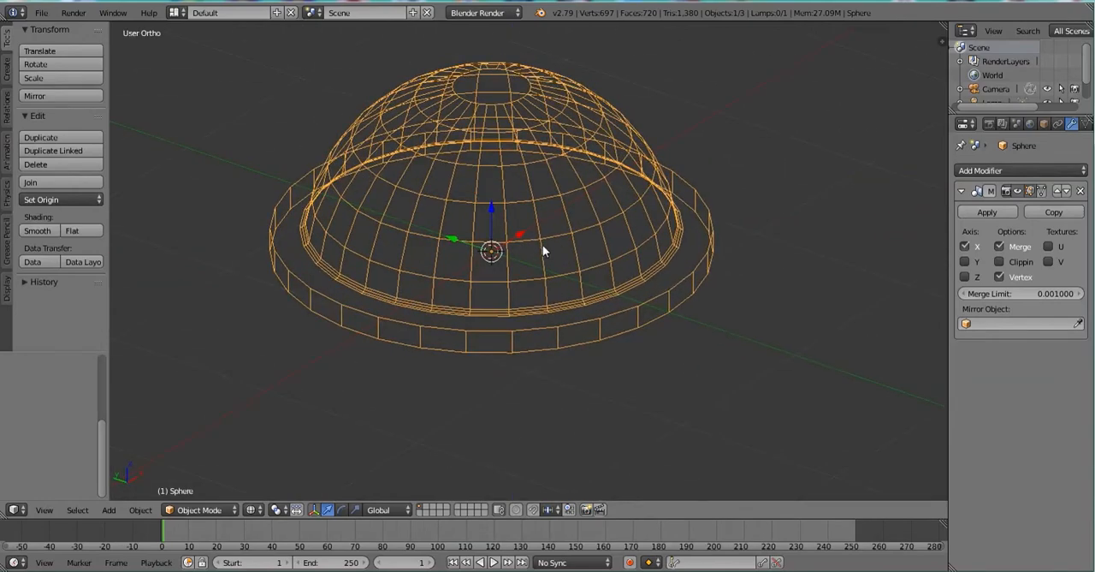
left_click_drag(457, 243, 447, 232)
key("ctrl+z")
left_click(966, 277)
left_click(966, 245)
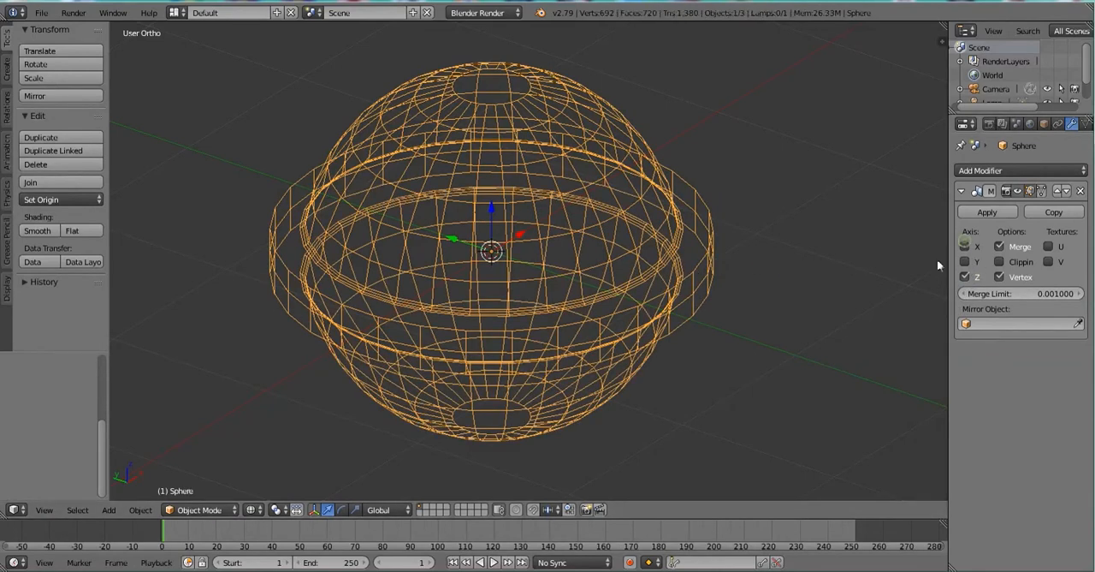
key("KP_1")
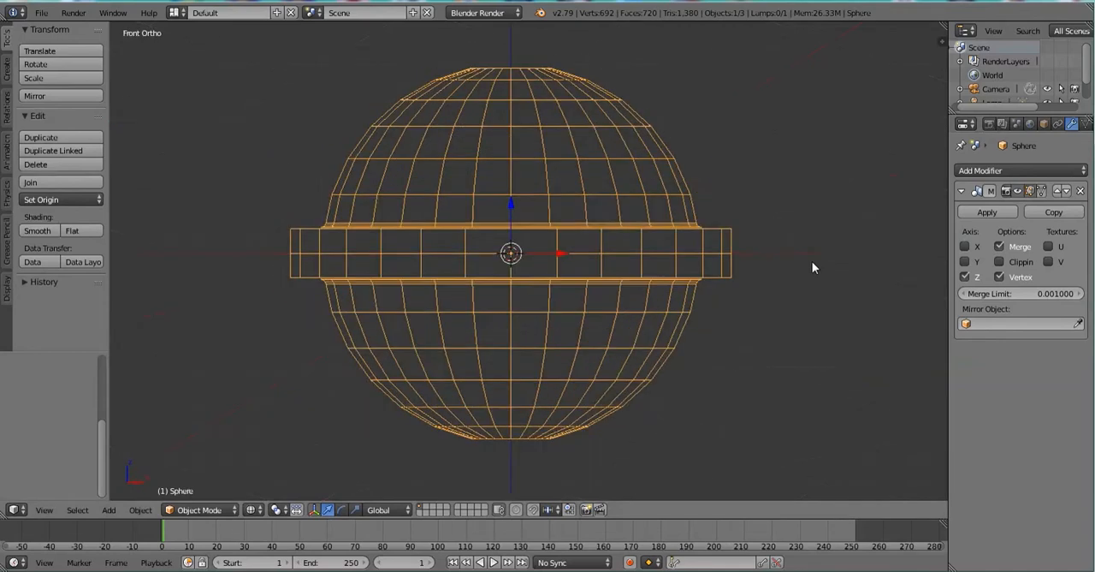
Try switching the Mirror modifier's X axis on and off.
scroll(508, 269, "up", 2)
scroll(510, 276, "down", 2)
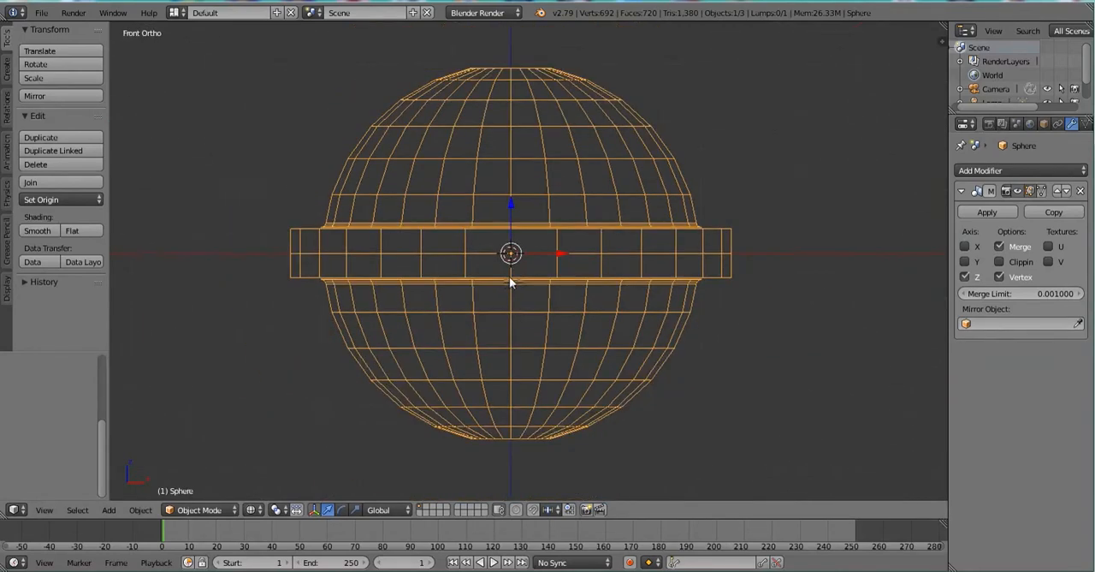
left_click(967, 249)
left_click(967, 250)
Turn off Clipping and Merge in the Mirror modifier and apply it to the sphere.
left_click(1000, 262)
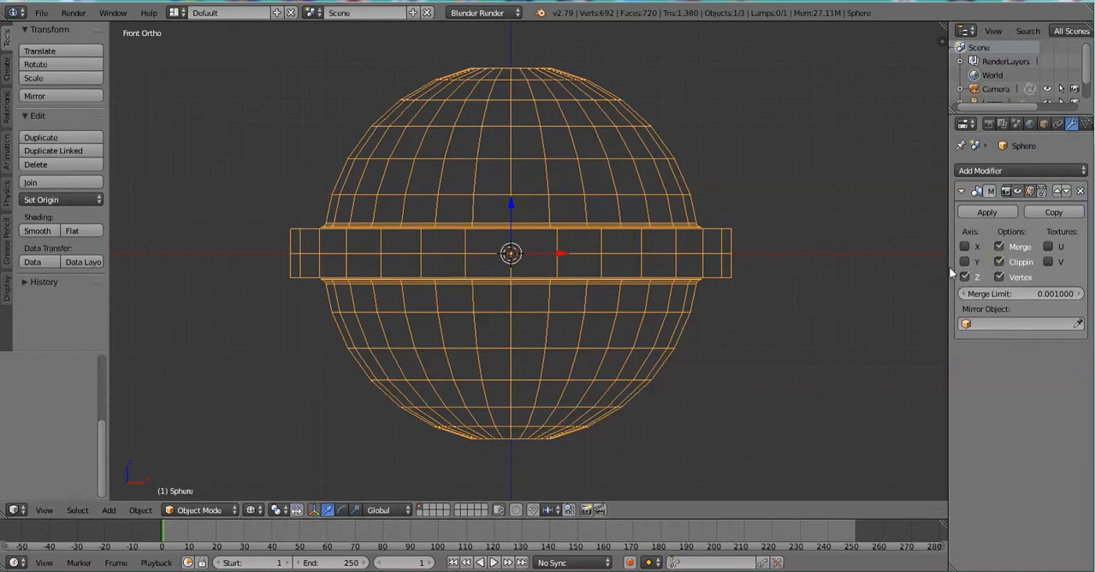
left_click_drag(945, 266, 865, 267)
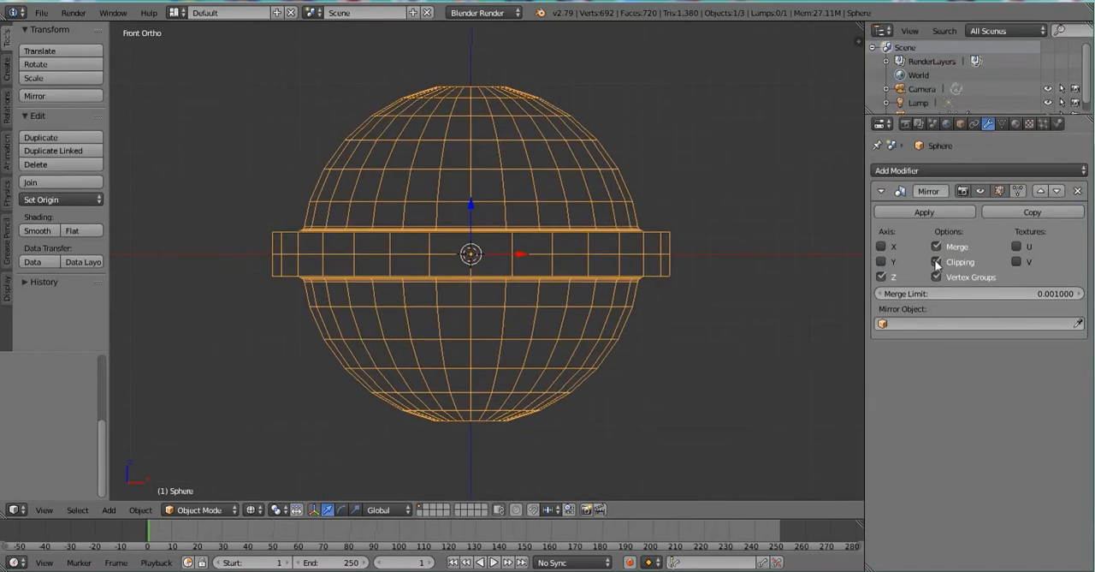
left_click(938, 262)
left_click(937, 247)
left_click(894, 212)
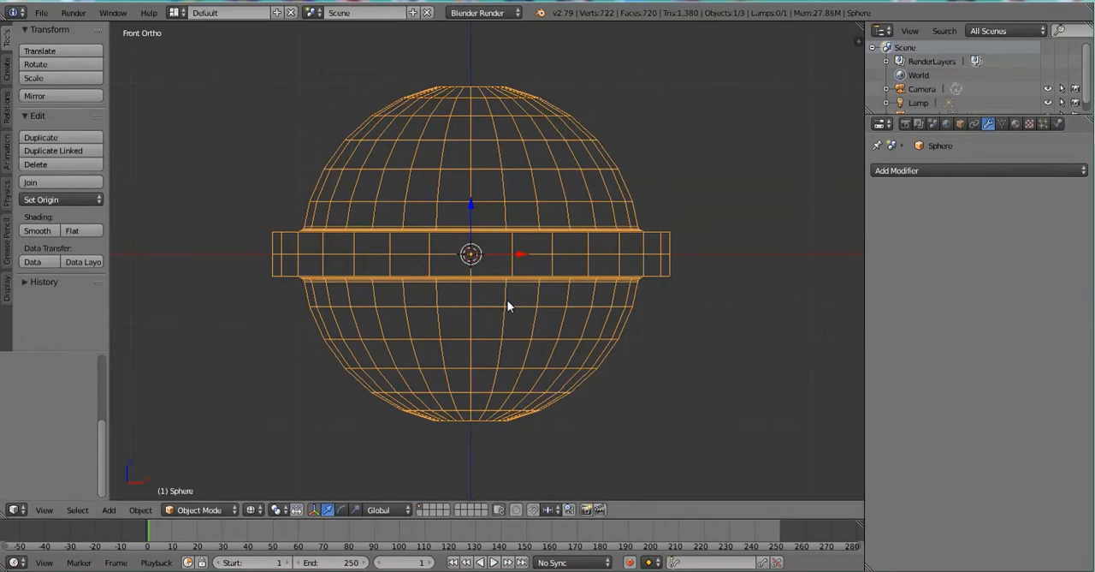
In Edit Mode, select only the linked lower half and move it down along the Z axis, away from the upper half.
key("Tab")
key("a")
key("l")
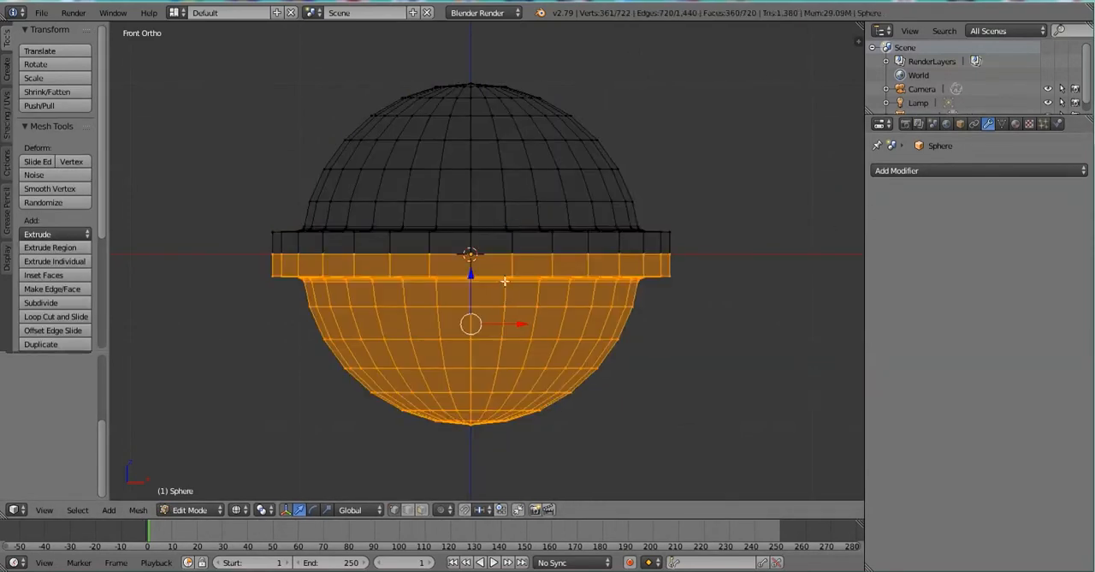
key("g")
left_click(489, 315)
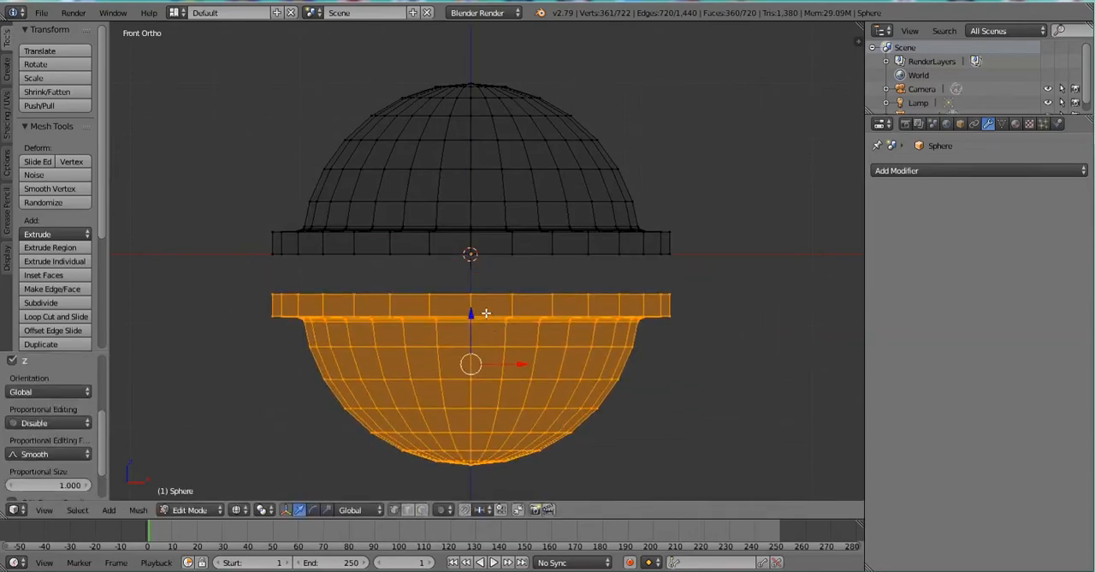
Undo the lower half's downward move and bevel the ring's upper outer edge loop with 2 segments.
key("ctrl+z")
key("Tab")
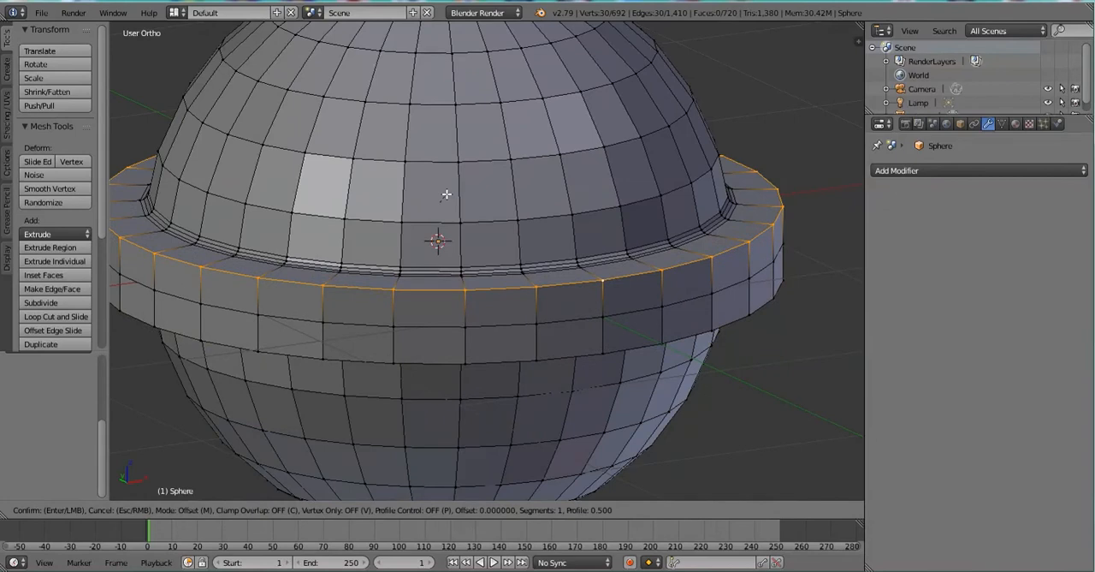
scroll(688, 291, "up", 1)
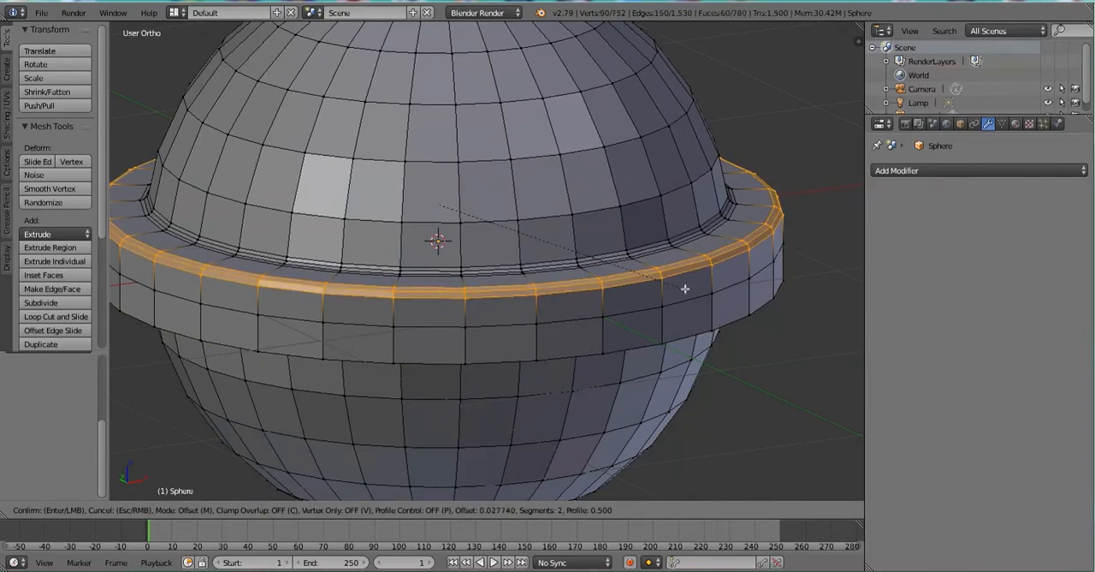
left_click(665, 277)
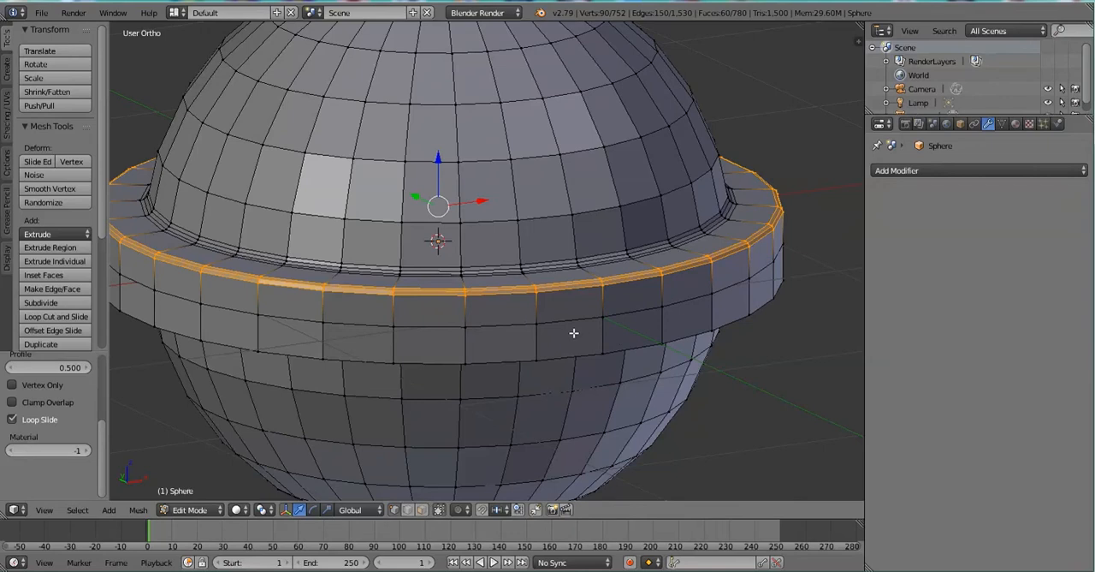
Select the ring's lower outer edge loop and give it a small bevel with 2 segments.
key("a")
right_click(608, 353, "alt")
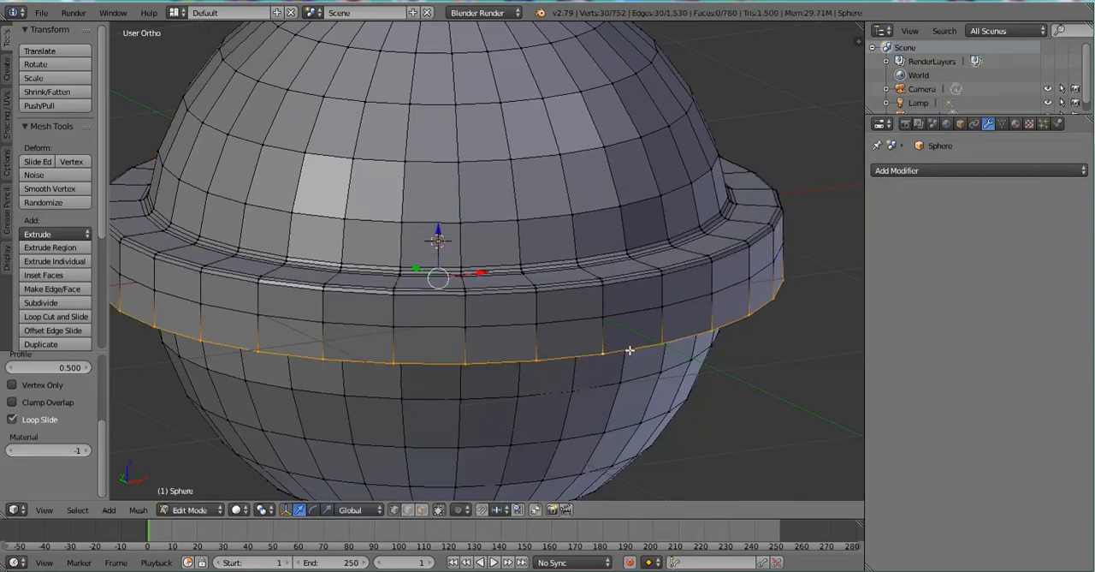
key("ctrl+b")
scroll(653, 367, "up", 1)
left_click(654, 368)
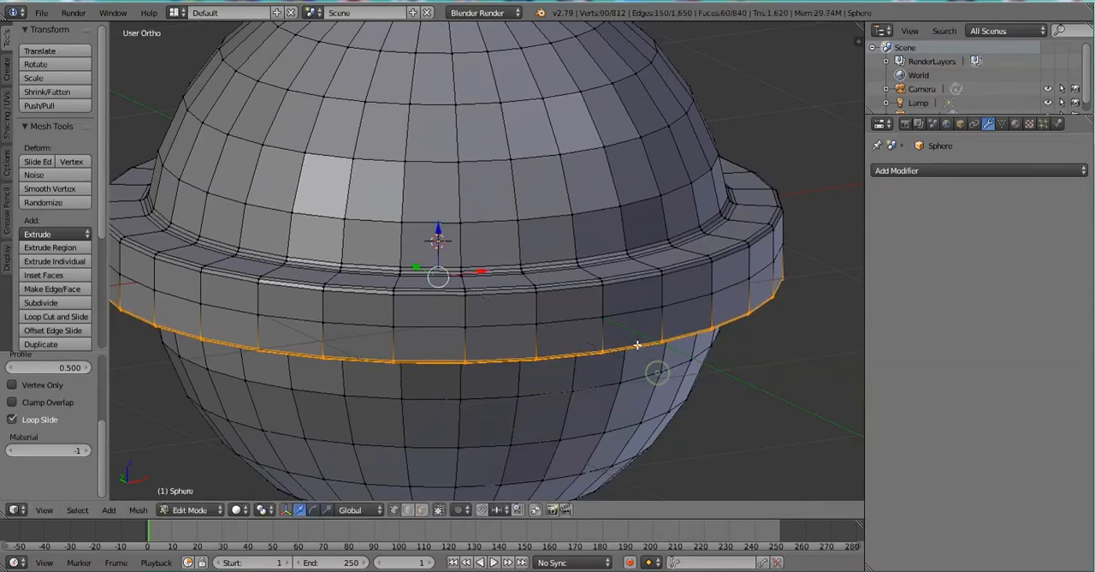
key("KP_1")
scroll(479, 278, "down", 5)
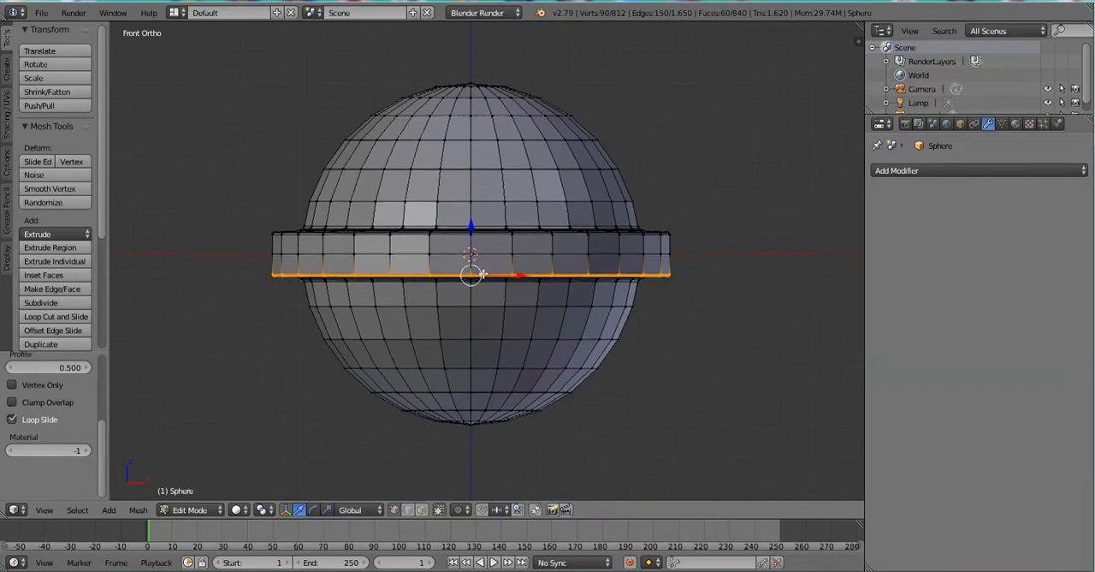
In Object Mode, add a Subdivision Surface modifier to the sphere and set its View subdivisions to 3.
key("Tab")
left_click(885, 170)
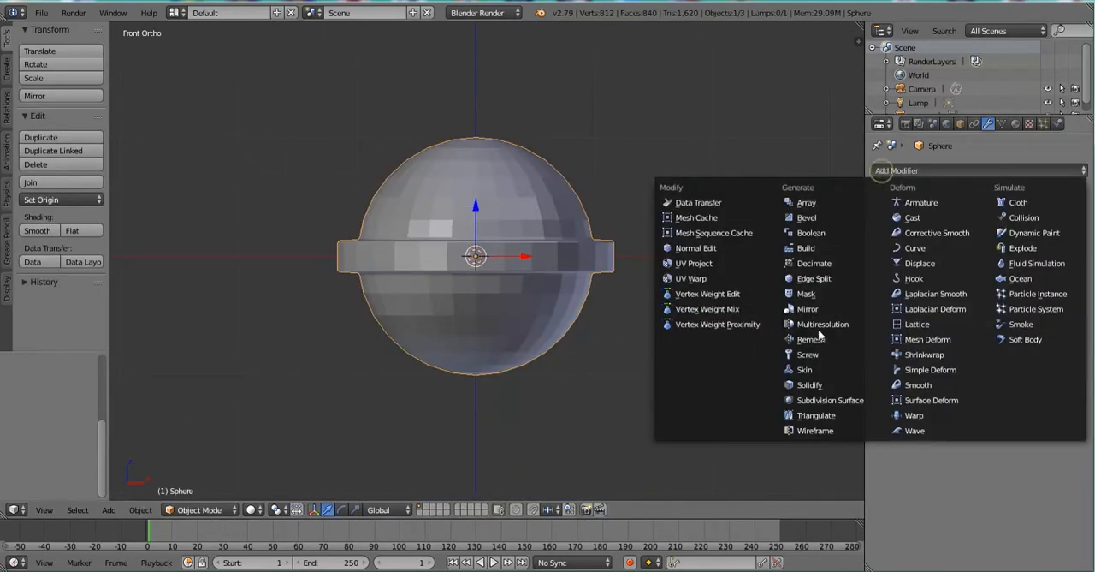
left_click(809, 409)
left_click(970, 262)
scroll(468, 244, "up", 4)
middle_click_drag(470, 261, 582, 329)
scroll(641, 262, "down", 8)
scroll(516, 258, "up", 4)
middle_click_drag(516, 255, 441, 261)
left_click(970, 263)
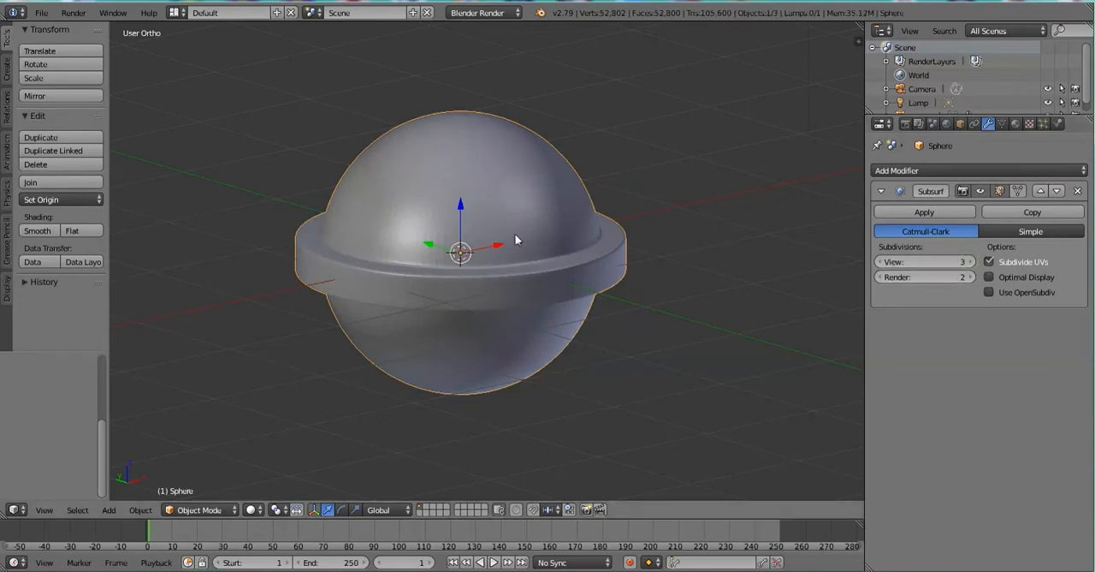
Move the ringed sphere up along the Z axis and undo the move.
scroll(517, 235, "up", 2)
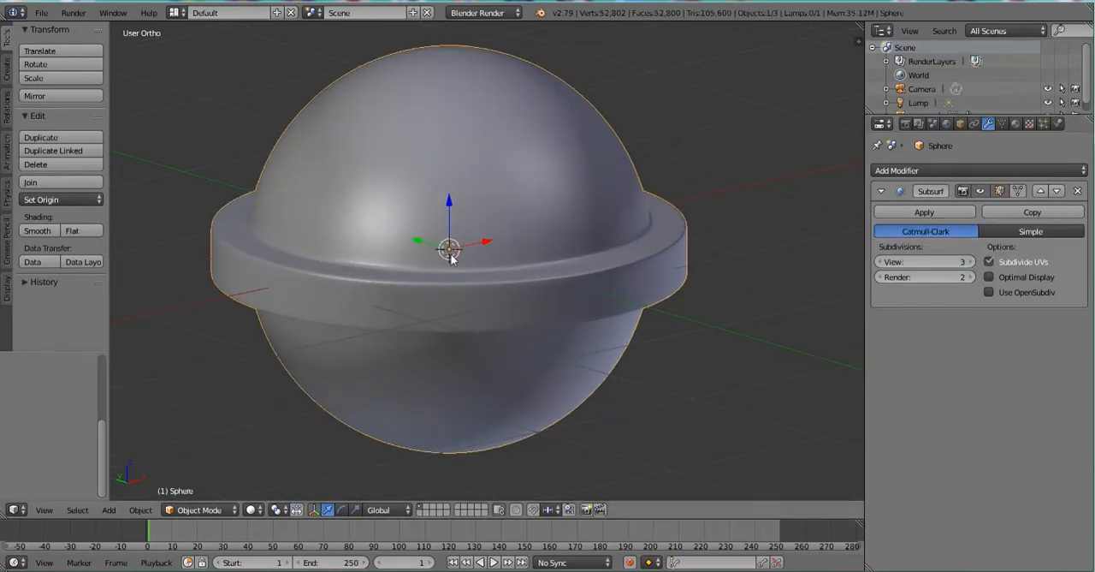
key("KP_1")
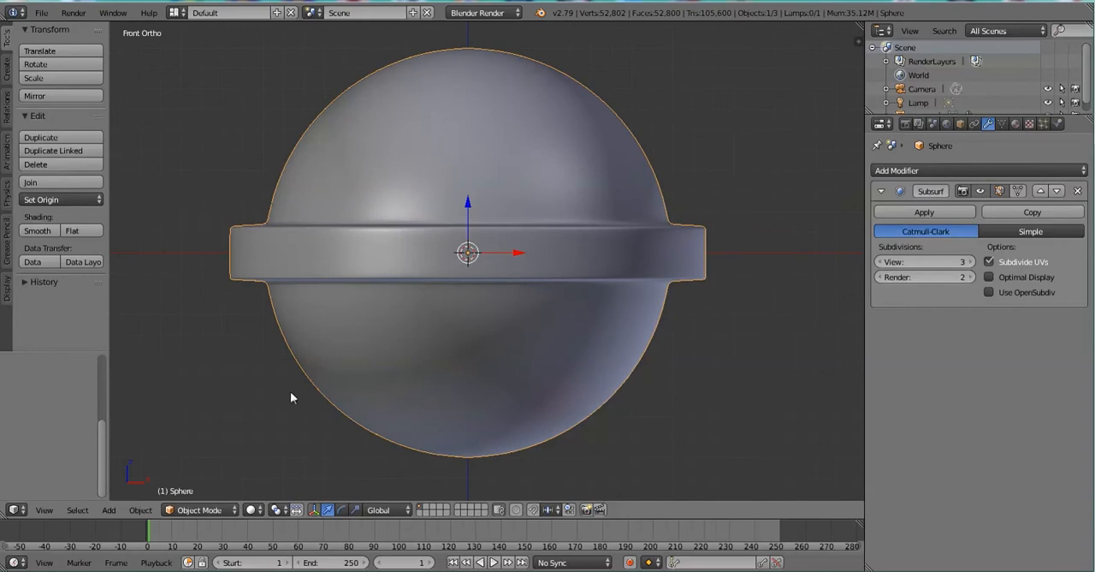
scroll(383, 319, "down", 4)
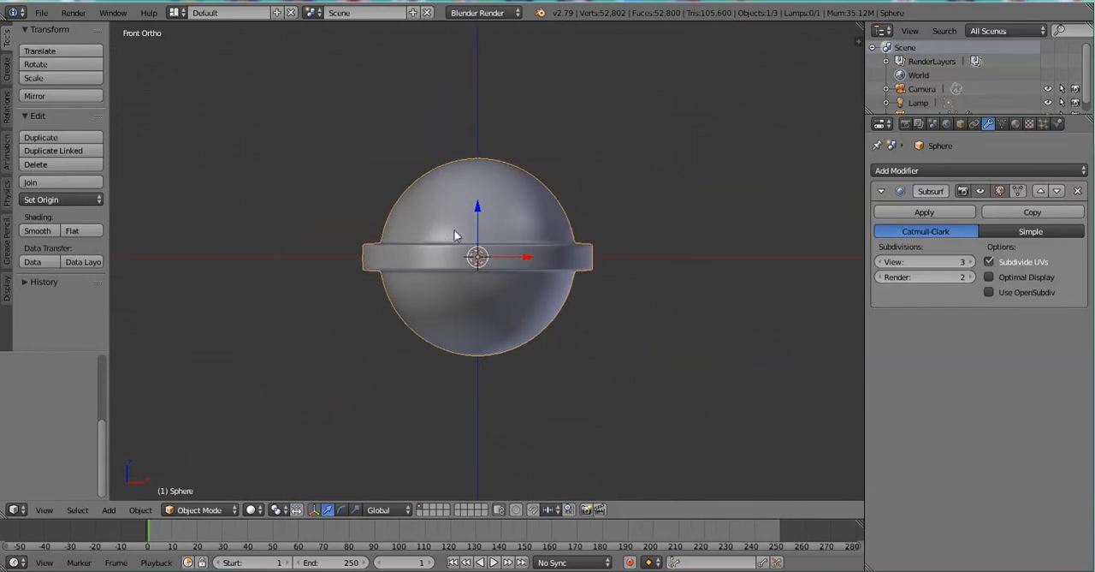
left_click_drag(477, 231, 477, 131)
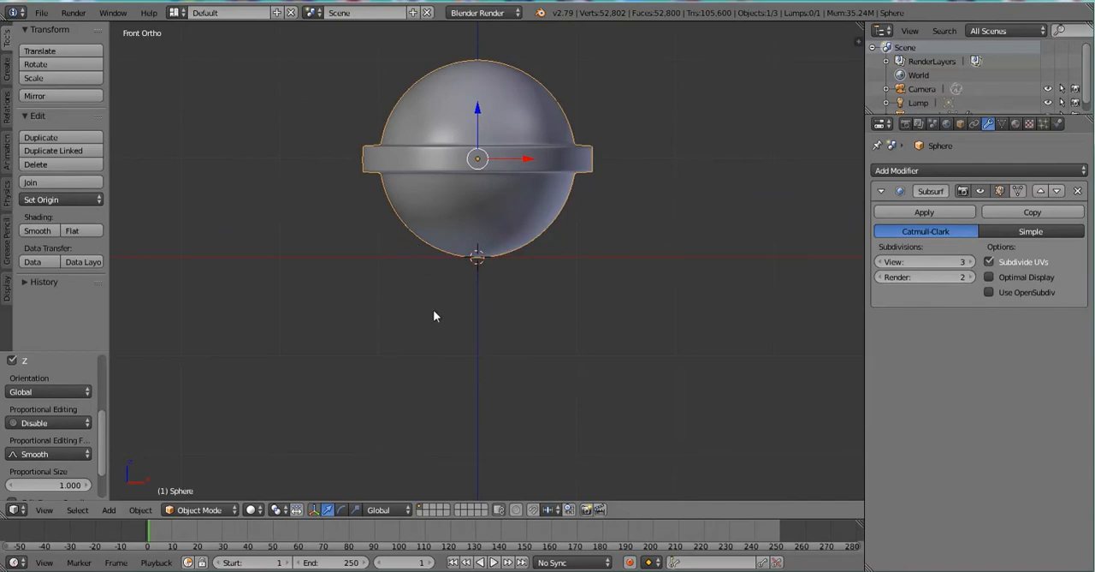
key("ctrl+z")
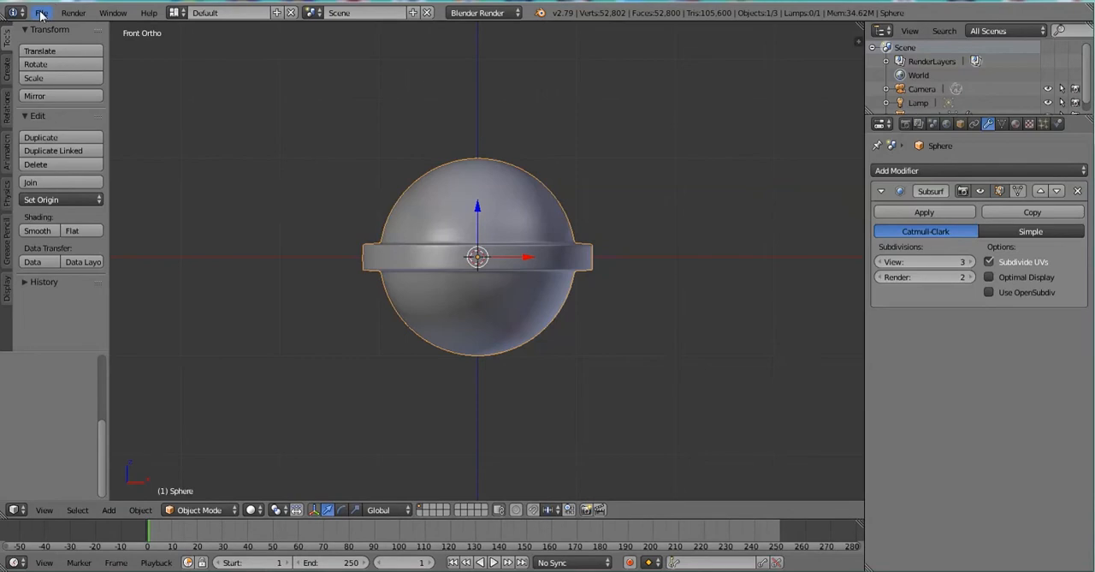
Switch the sphere to Sculpt Mode and choose the Smooth brush.
left_click(202, 510)
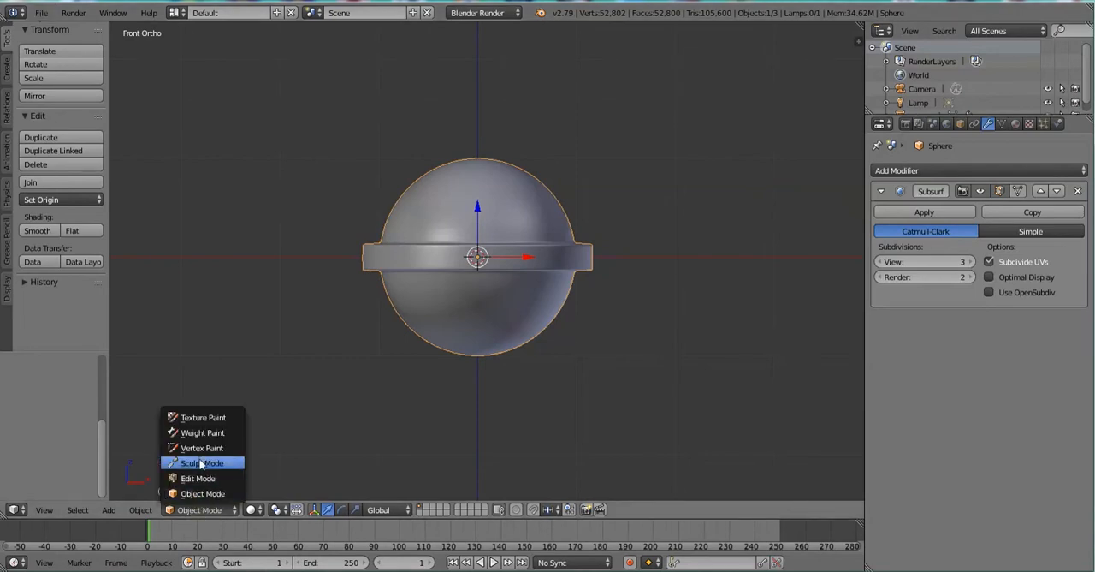
left_click(200, 463)
scroll(535, 183, "up", 3)
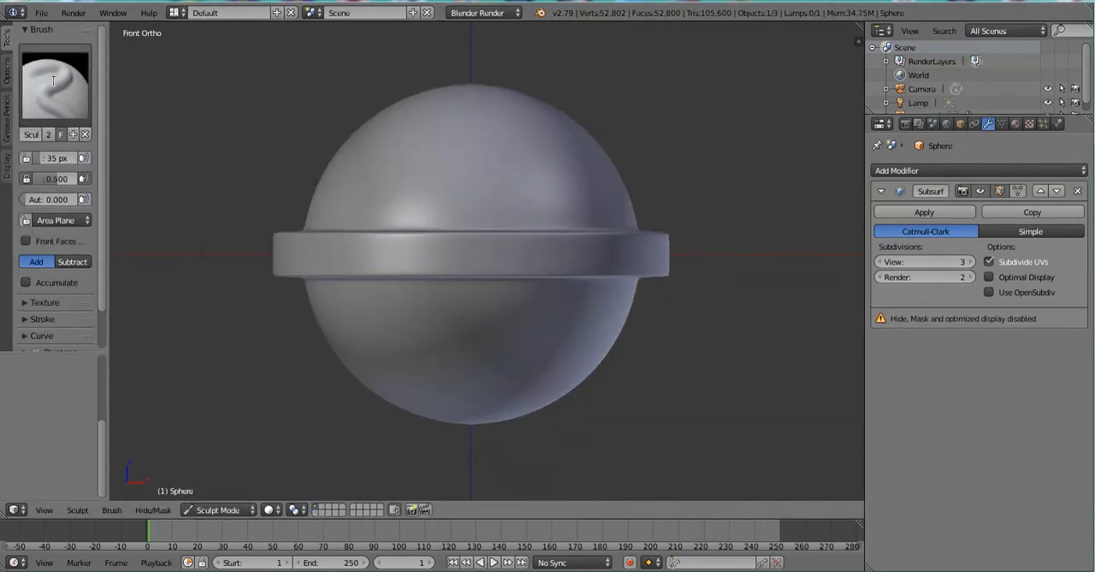
left_click(52, 80)
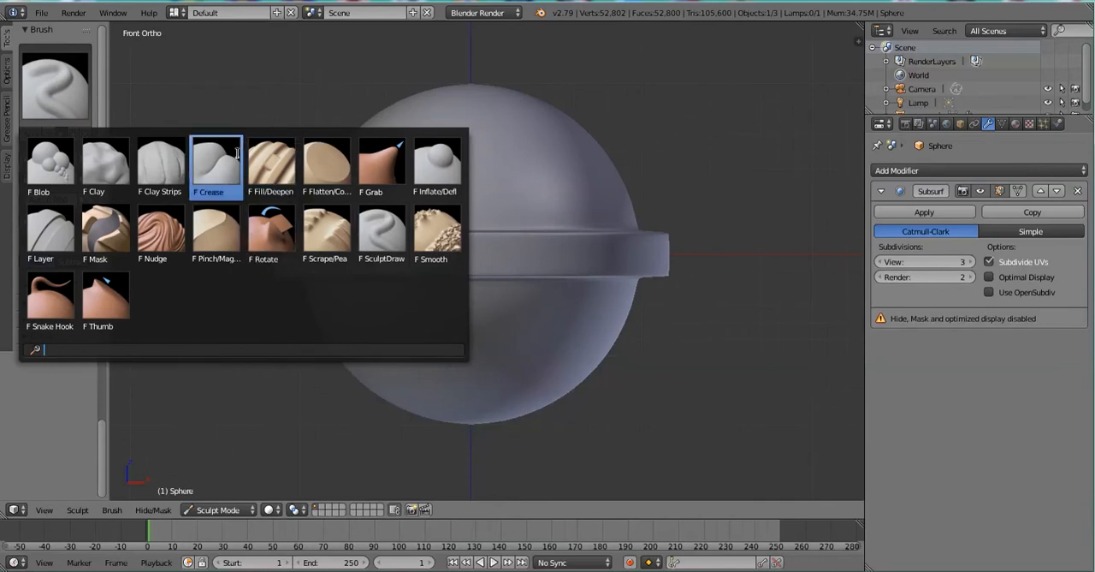
left_click(438, 230)
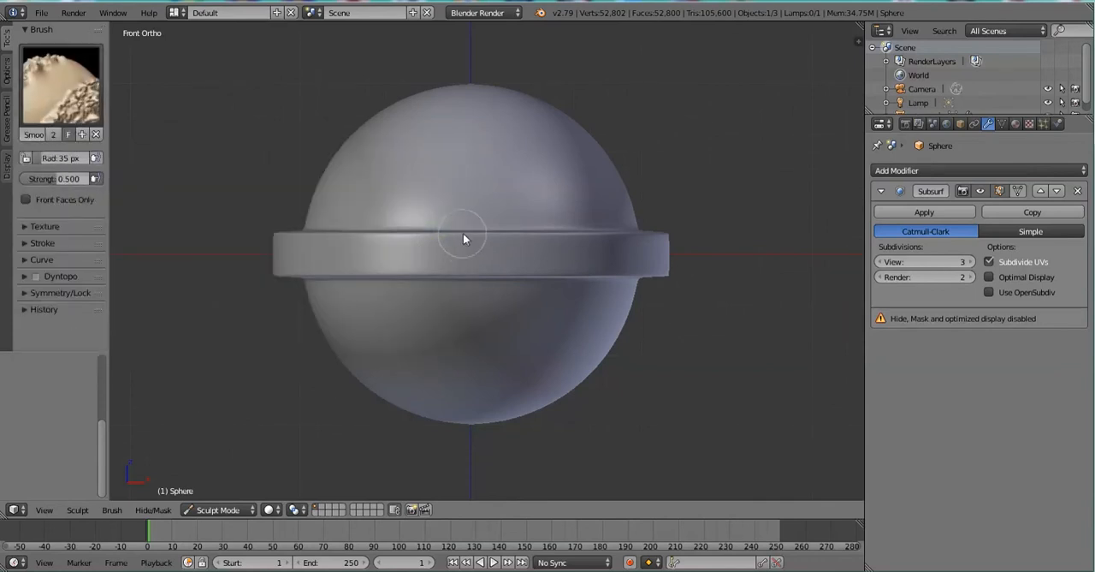
Try smoothing strokes across the ring and the sphere's surface.
left_click_drag(471, 233, 349, 301)
middle_click_drag(421, 231, 573, 332)
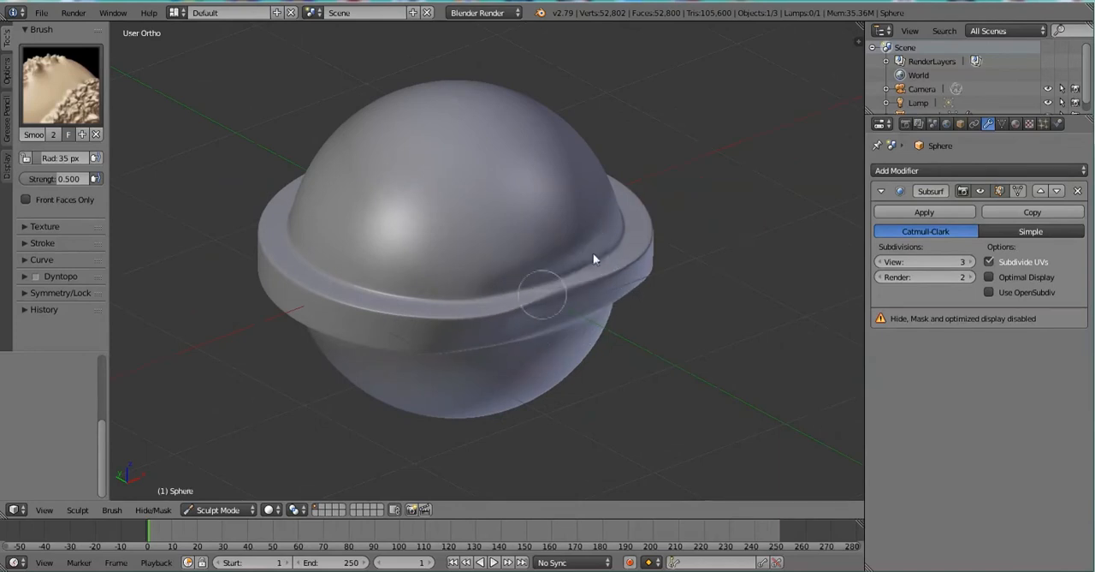
middle_click_drag(523, 339, 521, 270)
left_click_drag(528, 277, 517, 278)
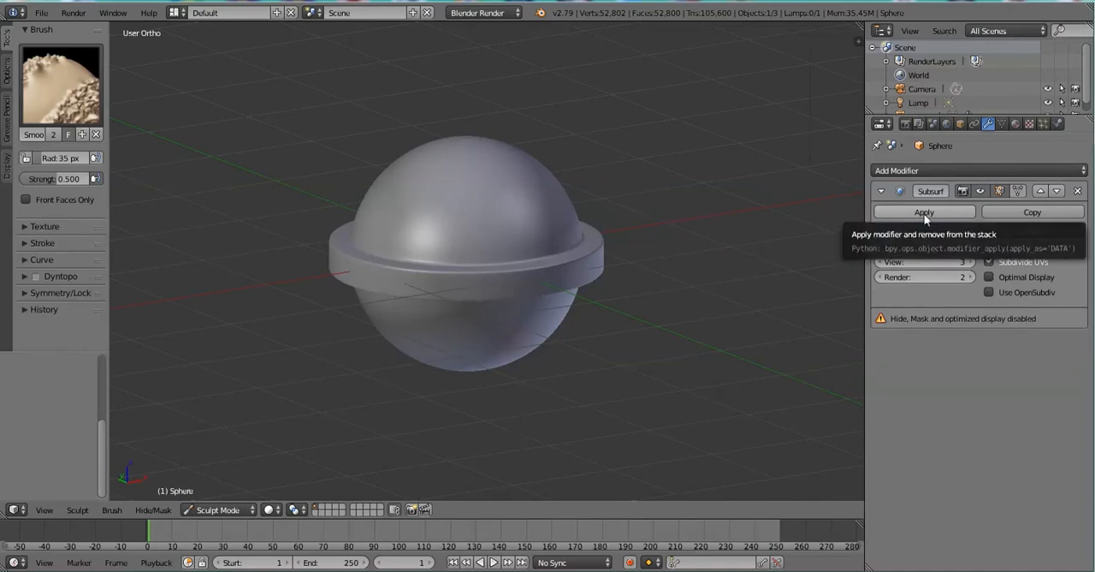
Enable Use OpenSubdiv on the Subdivision Surface modifier and toggle the sculpt mirror symmetry for the X and Y axes.
left_click(989, 293)
scroll(519, 279, "up", 3)
mouse_move(519, 279)
middle_mouse_down()
mouse_move(419, 306)
mouse_move(406, 283)
mouse_move(594, 274)
mouse_move(502, 250)
mouse_move(445, 257)
middle_mouse_up()
left_click(46, 243)
left_click(47, 244)
left_click(46, 293)
left_click(31, 328)
left_click(53, 329)
Try smoothing the sphere while toggling Y and Z mirror symmetry, and undo the strokes.
left_click(562, 253)
scroll(530, 375, "down", 3)
middle_click_drag(531, 375, 540, 273)
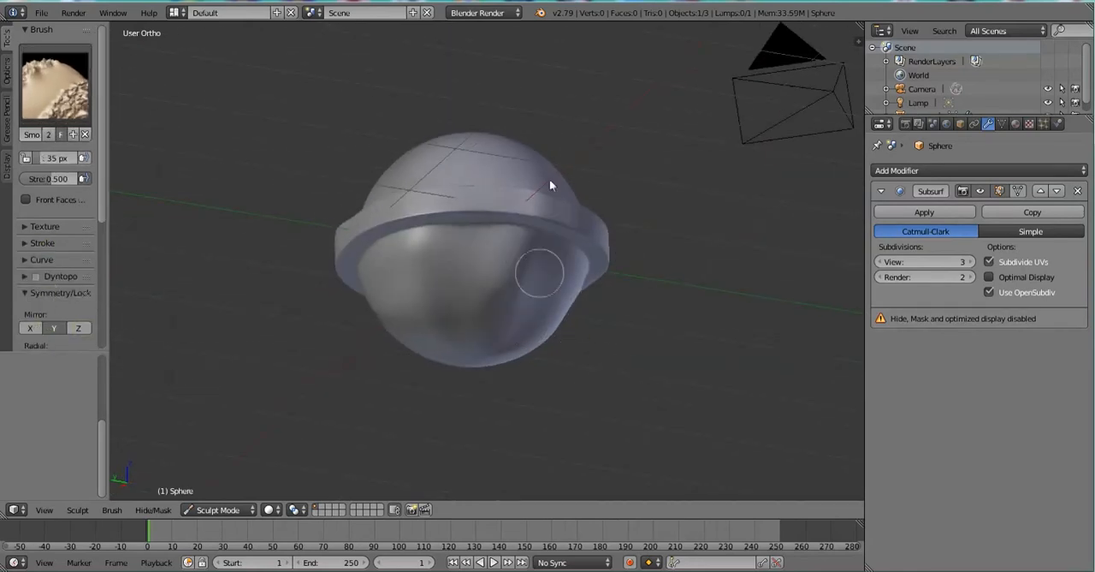
left_click_drag(529, 315, 578, 274)
left_click(53, 328)
left_click(78, 329)
left_click_drag(453, 304, 553, 256)
middle_click_drag(408, 211, 516, 312)
key("ctrl+z")
key("ctrl+z")
scroll(516, 312, "up", 2)
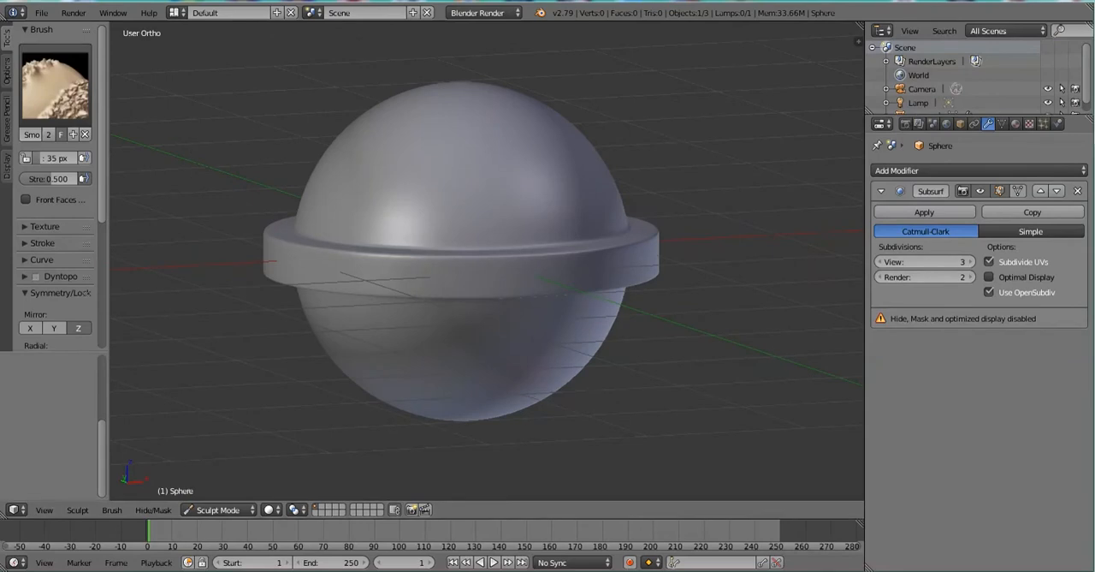
Choose the Crease brush and apply the Subdivision Surface modifier to the sphere.
left_click(55, 86)
left_click(221, 160)
scroll(413, 366, "up", 2)
left_click(924, 211)
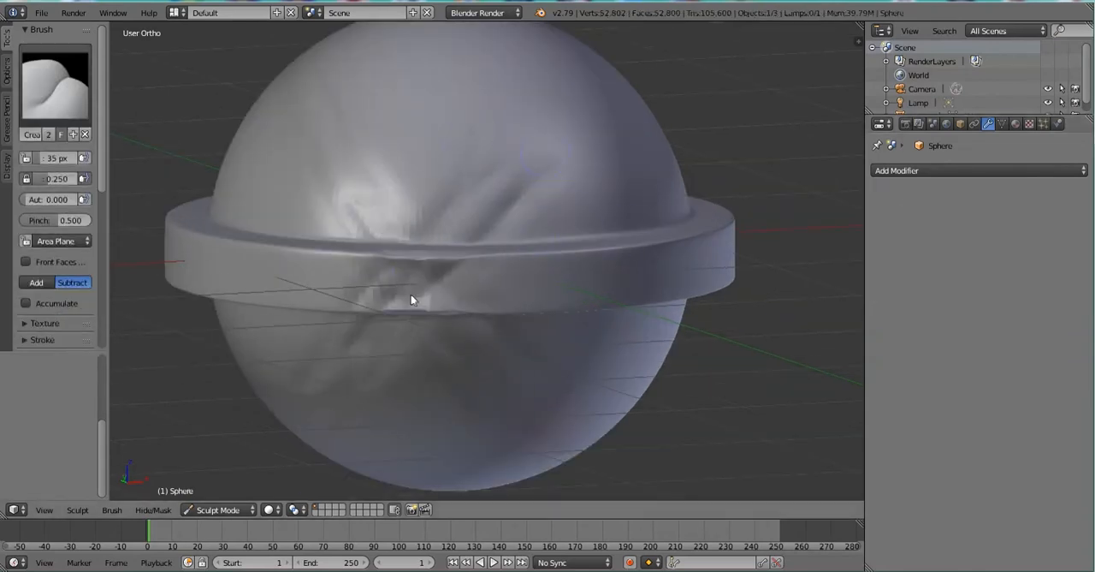
Carve diagonal crease strokes across the sphere and its ring.
scroll(54, 257, "down", 5)
key("KP_1")
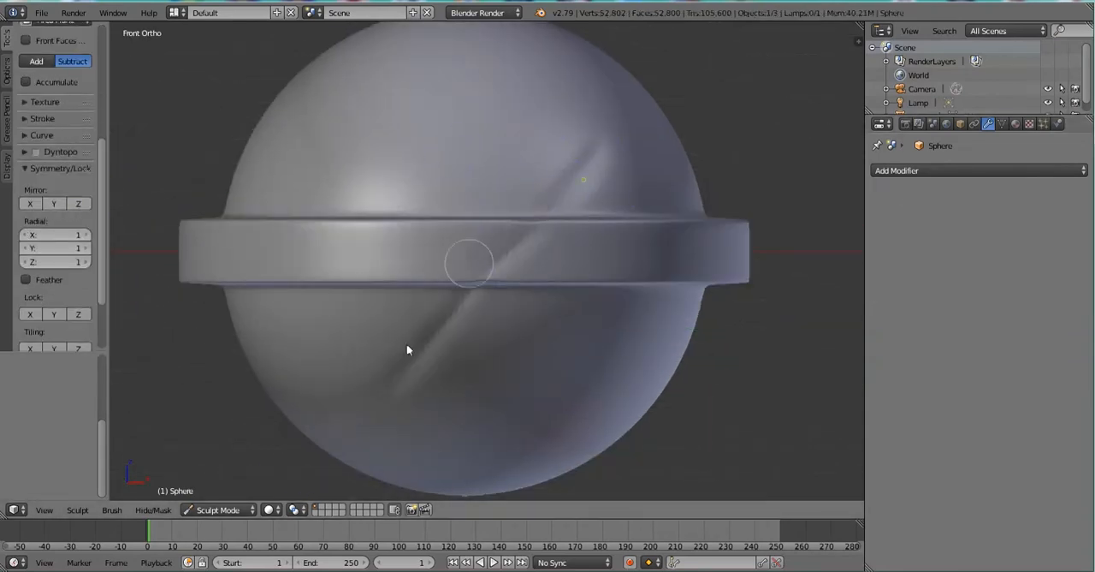
scroll(622, 142, "down", 2)
middle_click_drag(587, 227, 550, 317)
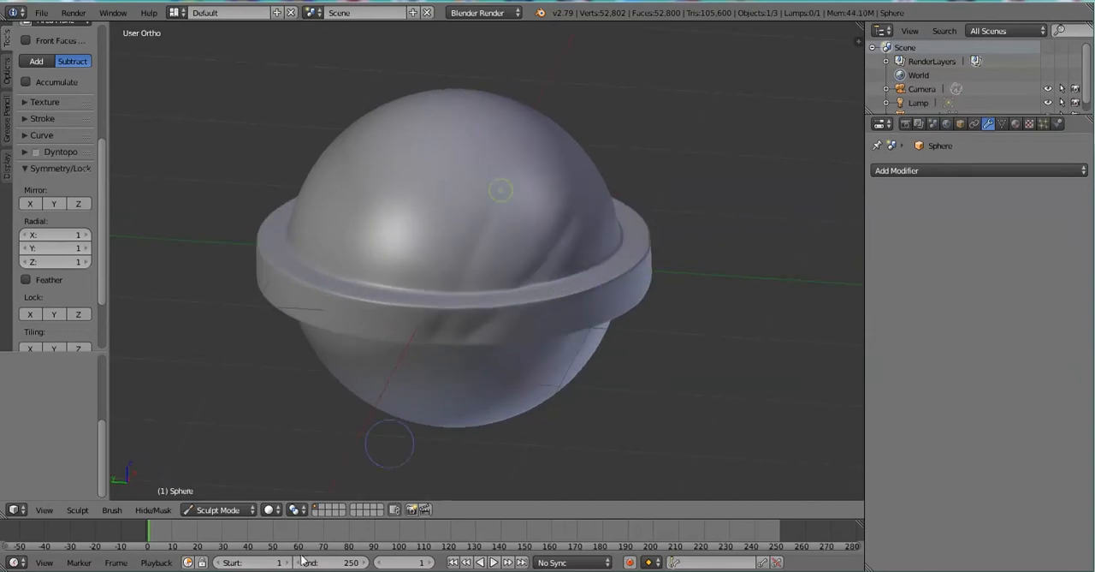
scroll(369, 320, "up", 4)
scroll(391, 268, "down", 3)
Enlarge the Crease brush radius to 142 px and carve broad strokes across the sphere.
mouse_move(391, 269)
middle_mouse_down()
mouse_move(420, 311)
mouse_move(85, 117)
middle_mouse_up()
scroll(403, 360, "up", 4)
scroll(402, 360, "down", 3)
scroll(86, 118, "up", 5)
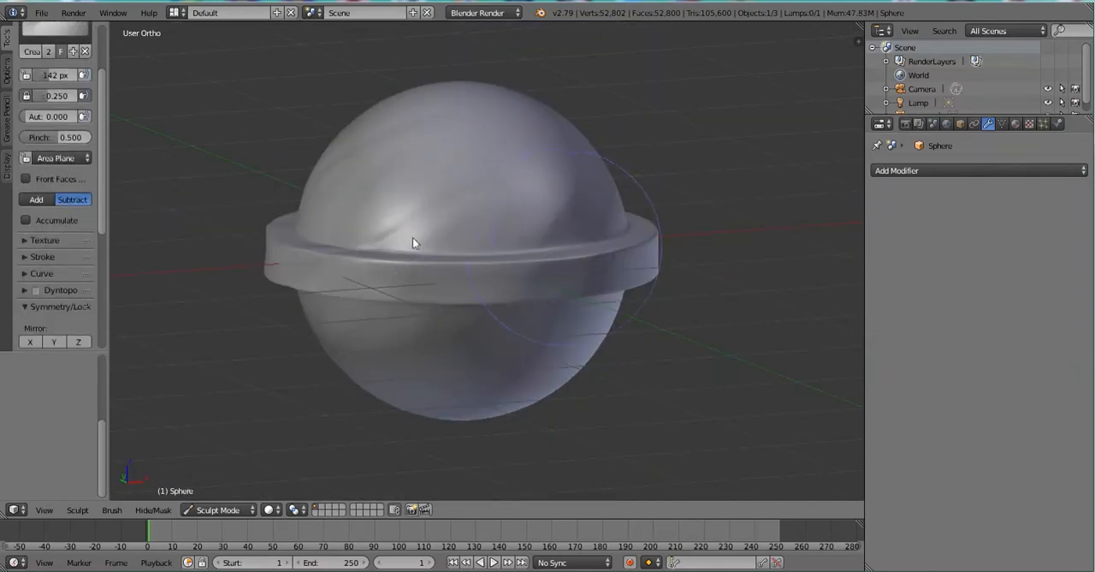
scroll(495, 291, "up", 4)
scroll(488, 296, "down", 4)
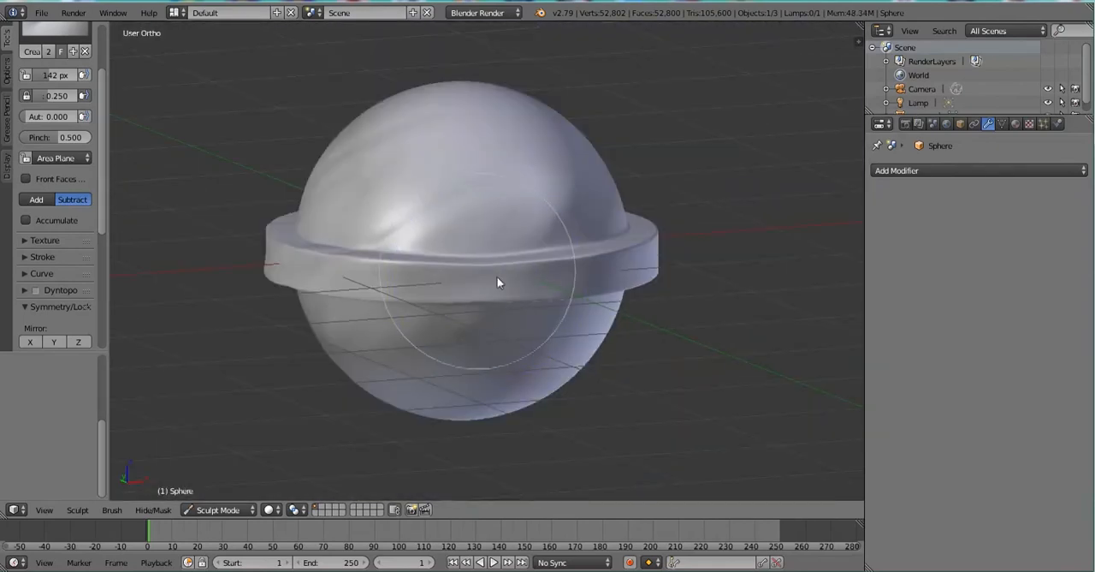
Reduce the Crease brush radius to 53 px and carve several strokes across the sphere and ring.
left_click(55, 31)
left_click(214, 85)
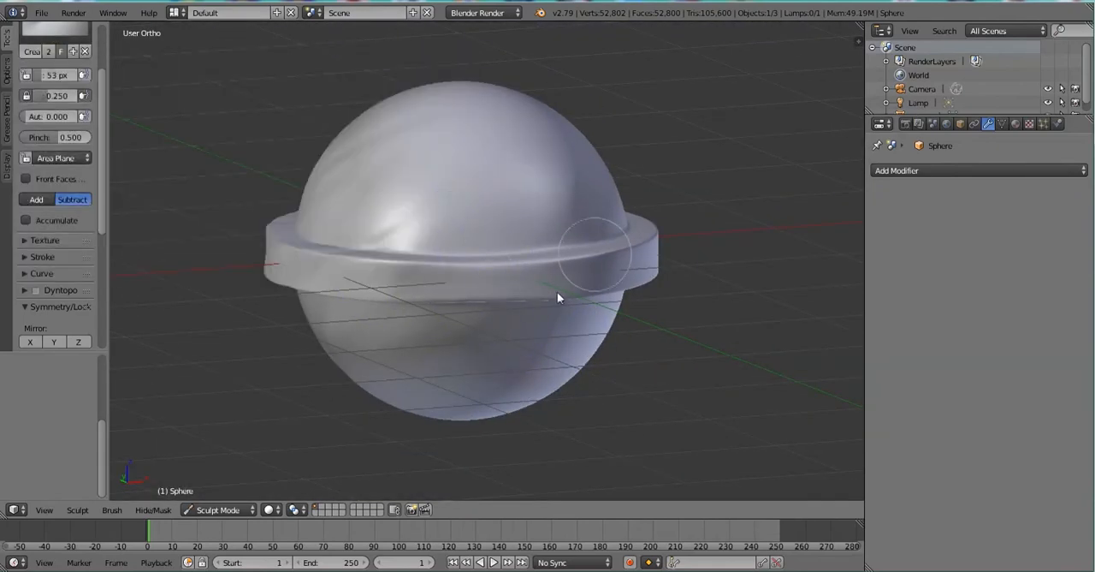
left_click_drag(564, 182, 481, 310)
middle_click_drag(590, 253, 472, 254)
left_click_drag(548, 201, 447, 352)
middle_click_drag(591, 248, 531, 241)
mouse_move(440, 249)
left_mouse_down()
mouse_move(599, 149)
mouse_move(573, 191)
mouse_move(398, 282)
left_mouse_up()
Set the Crease brush to 17 px radius and 0.411 strength and carve fine creases around the whole sphere.
middle_click_drag(513, 411, 535, 313)
left_click_drag(536, 313, 404, 403)
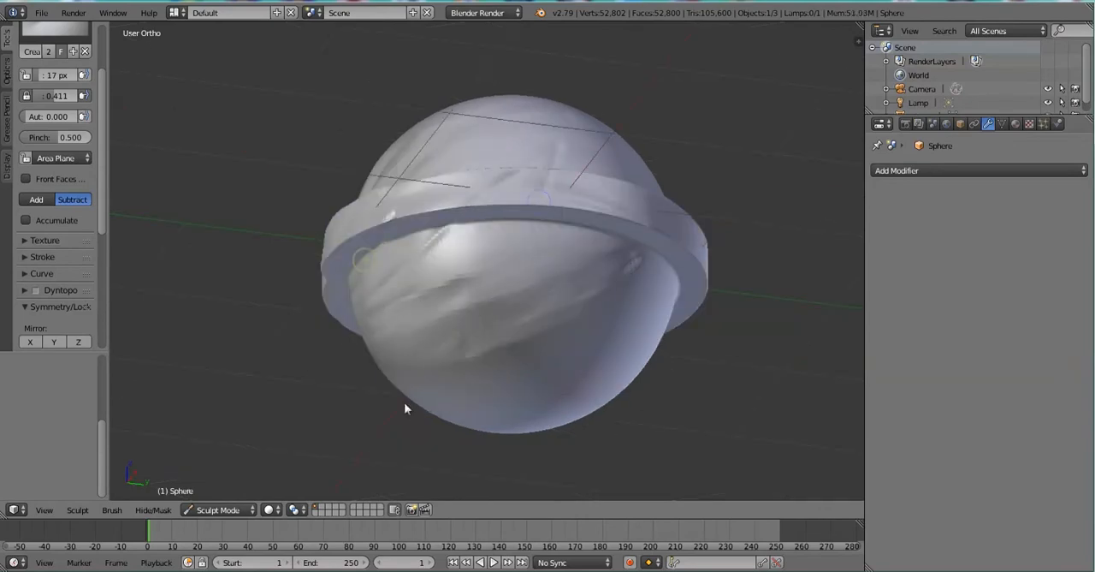
left_click_drag(590, 248, 456, 355)
middle_click_drag(548, 205, 487, 325)
left_click_drag(467, 156, 556, 256)
middle_click_drag(514, 299, 395, 308)
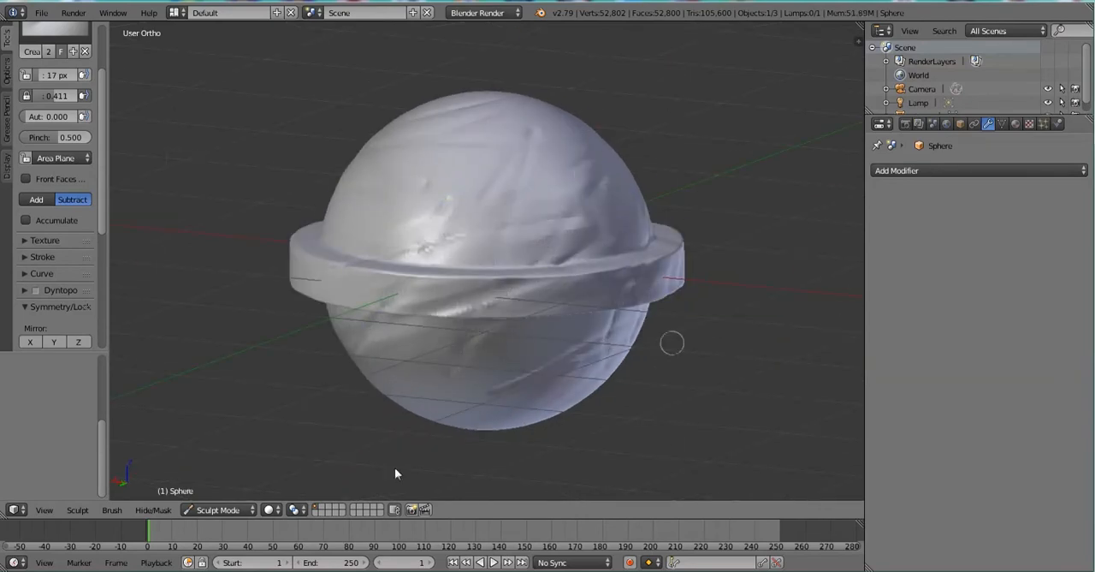
middle_click_drag(586, 250, 522, 184)
Choose the Flatten brush, adjust its radius and flatten areas of the sphere and ring with several strokes.
left_click(54, 30)
left_click(269, 85)
scroll(480, 213, "down", 2)
middle_click_drag(428, 222, 479, 213)
key("KP_3")
scroll(509, 249, "down", 1)
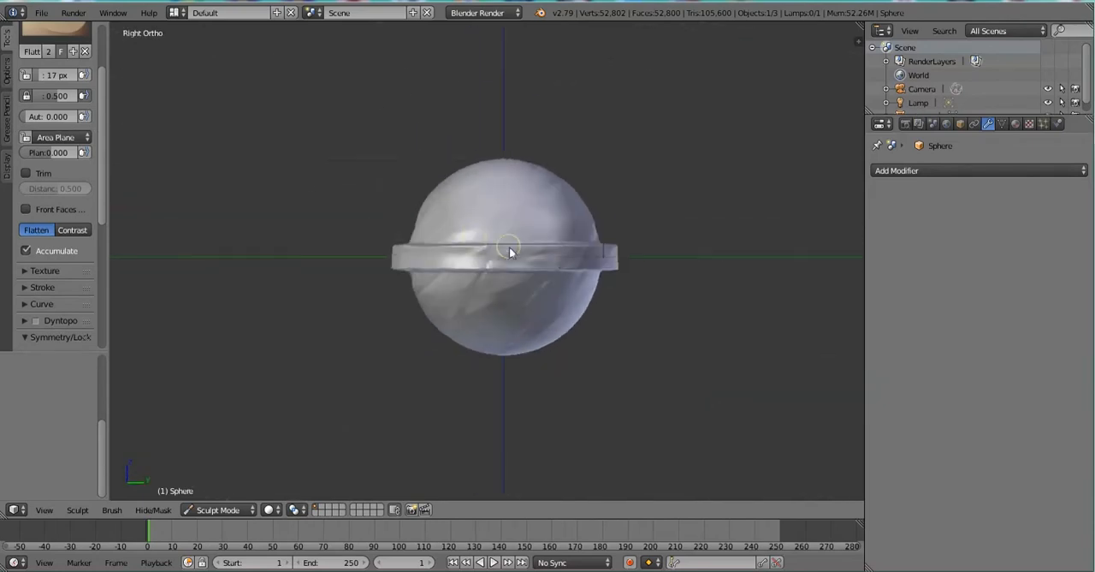
scroll(506, 257, "up", 4)
key("f")
left_click_drag(568, 254, 542, 244)
mouse_move(559, 279)
left_mouse_down()
mouse_move(562, 252)
mouse_move(506, 245)
mouse_move(525, 316)
left_mouse_up()
middle_click_drag(526, 317, 496, 256)
mouse_move(713, 257)
middle_mouse_down()
mouse_move(642, 254)
mouse_move(557, 231)
middle_mouse_up()
Sculpt further strokes across the sphere and ring, first with the Snake Hook brush and again with the Crease brush.
left_click(55, 31)
left_click(43, 210)
mouse_move(479, 231)
middle_mouse_down()
mouse_move(528, 208)
mouse_move(462, 339)
mouse_move(420, 232)
mouse_move(477, 286)
middle_mouse_up()
left_click(55, 31)
left_click(210, 84)
left_click_drag(411, 285, 591, 164)
mouse_move(462, 355)
left_mouse_down()
mouse_move(606, 226)
mouse_move(340, 310)
mouse_move(479, 224)
left_mouse_up()
Return to Object Mode and add a cylinder mesh at the sphere's centre.
left_click(199, 512)
left_click(200, 492)
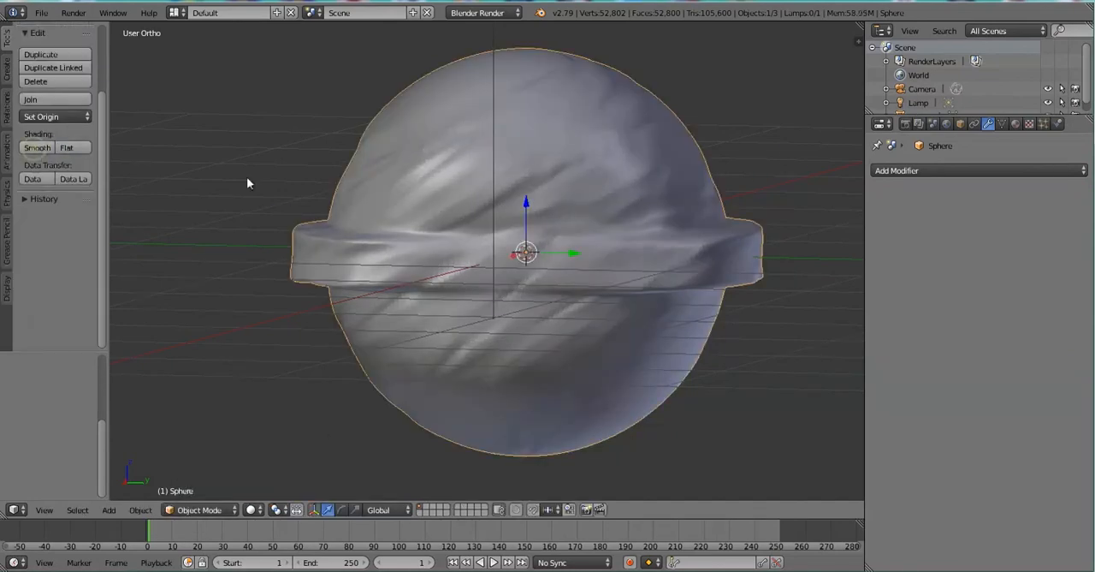
key("KP_1")
scroll(563, 261, "down", 5)
key("shift+a")
mouse_move(471, 284)
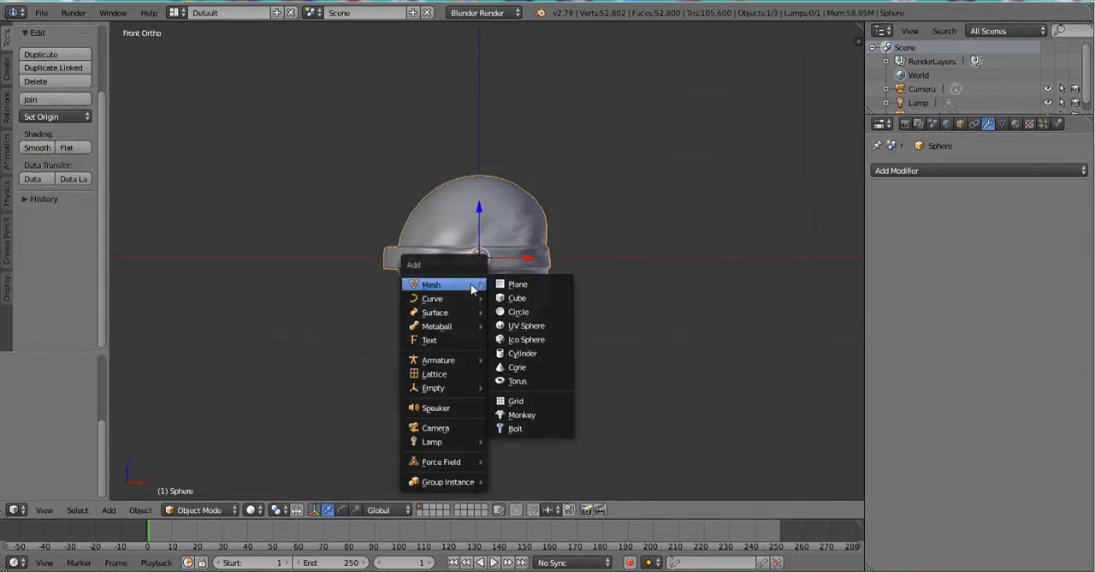
left_click(520, 354)
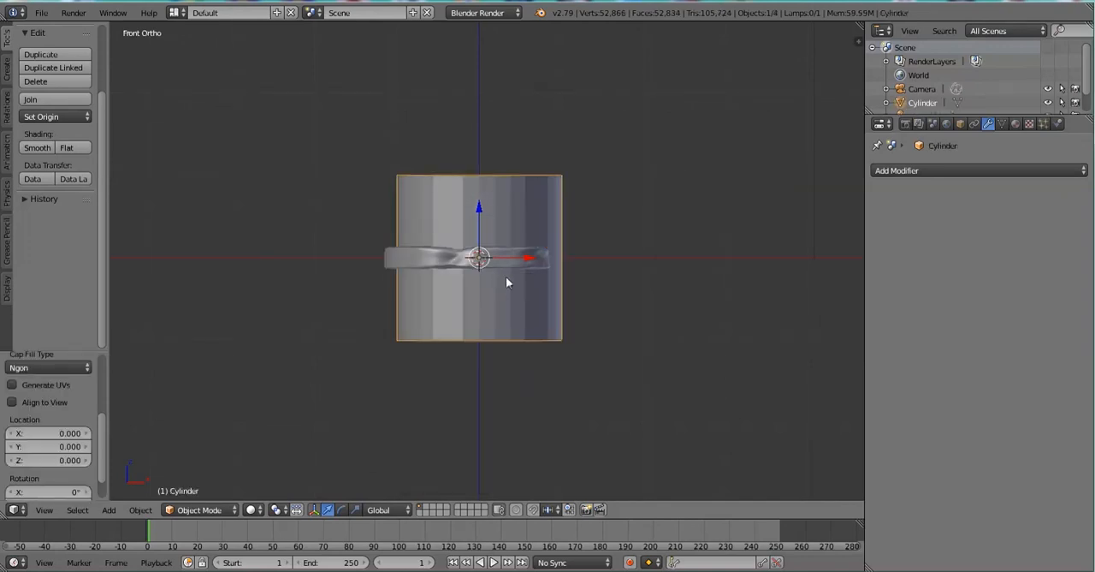
Adjust the cylinder's overall scale around the sphere and switch the viewport to wireframe shading.
middle_click_drag(521, 313, 578, 315)
scroll(574, 315, "up", 2)
key("s")
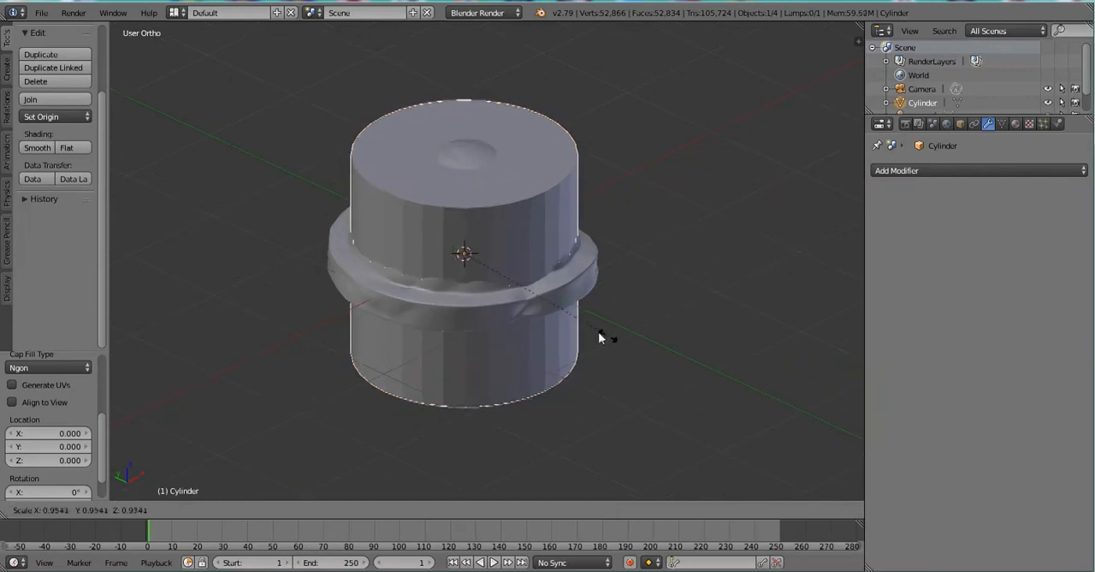
left_click(642, 345)
key("z")
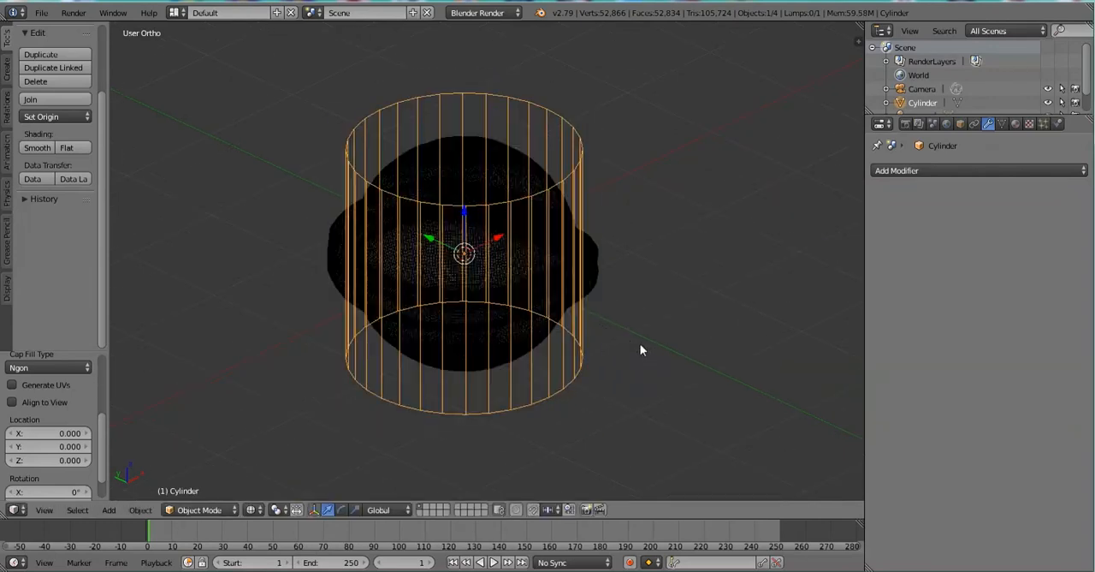
Scale the cylinder in X and Y only, with Z locked, to about 0.05 to form a thin stick.
key("s")
right_click(508, 288)
key("s")
key("y")
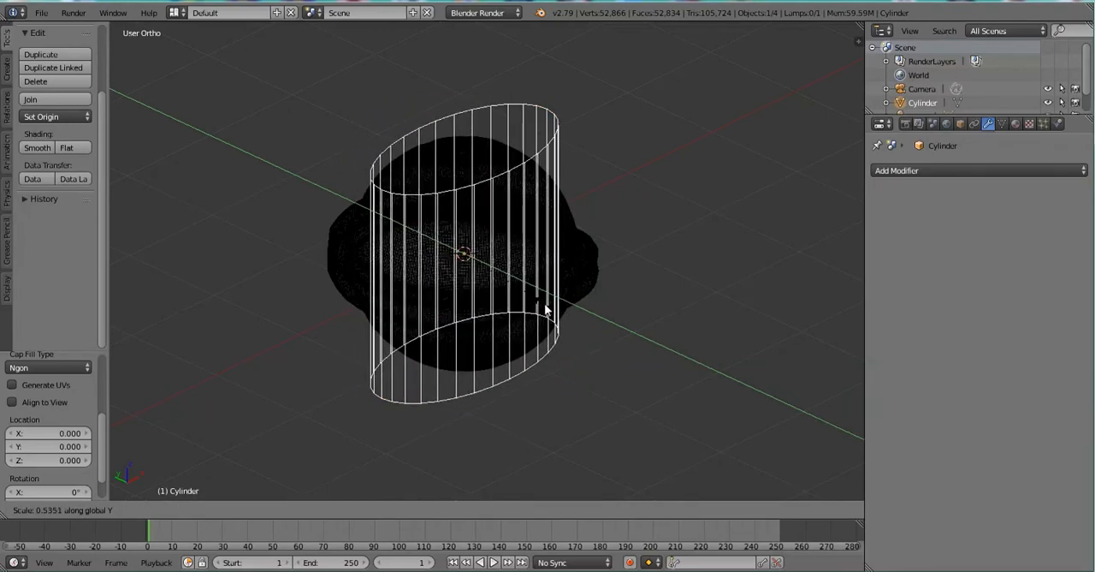
key("shift+z")
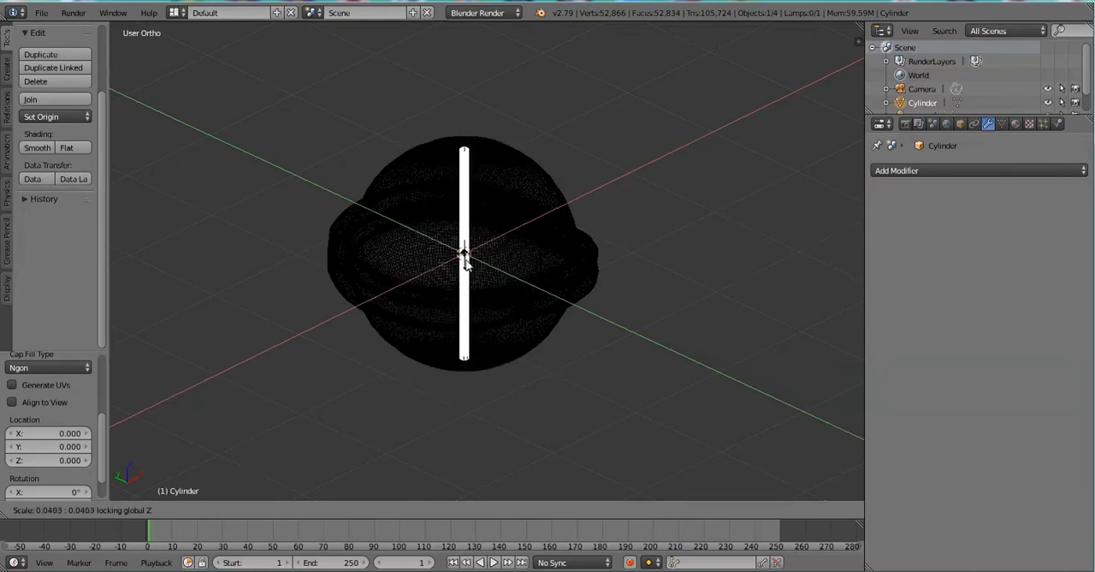
left_click(467, 265)
Place the thin cylinder beneath the sphere as a lollipop stick and thicken it by scaling with Z locked.
key("KP_3")
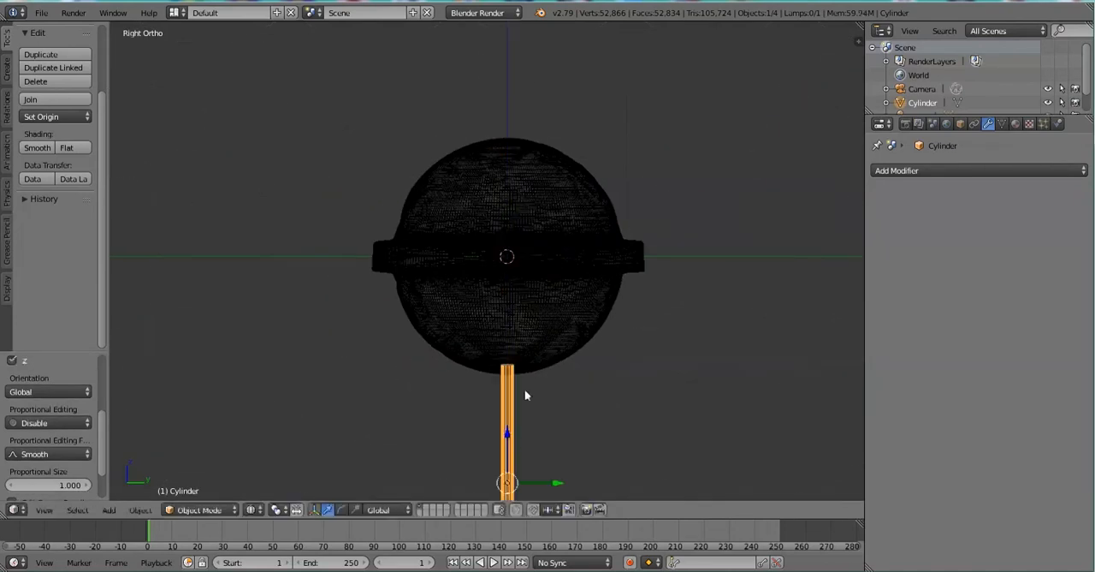
scroll(525, 389, "down", 6)
key("s")
key("shift+z")
left_click(604, 366)
key("KP_5")
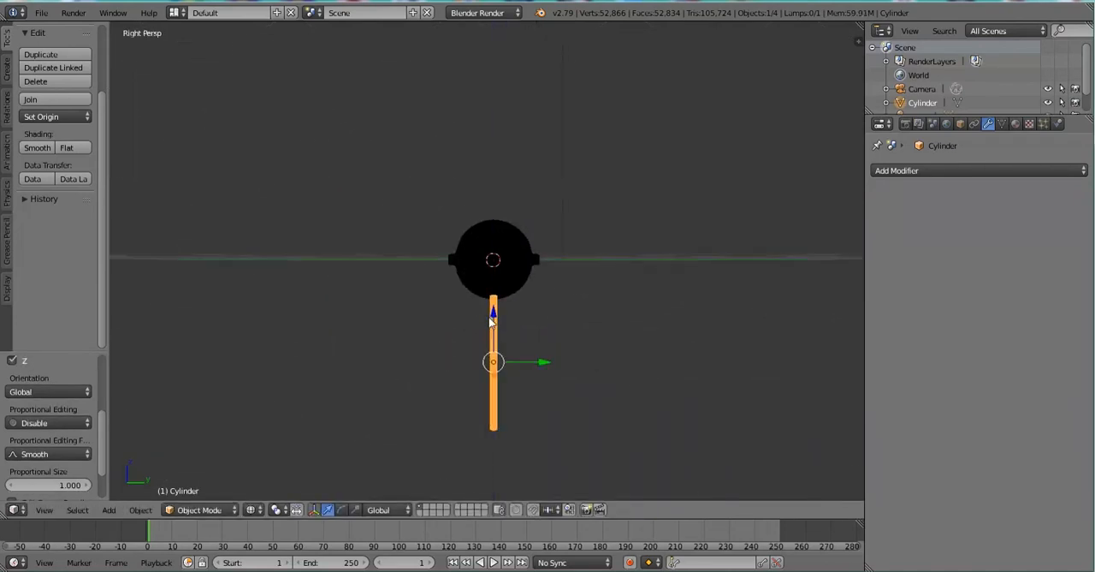
Rotate the sphere and stick together in the front orthographic view to lay the lollipop on its side.
key("KP_1")
key("KP_5")
scroll(505, 315, "up", 2)
scroll(504, 309, "down", 3)
right_click(498, 281, "shift")
key("r")
left_click(519, 409)
Raise the lollipop to the ground line and refine its rotation so the stick slopes down from the sphere.
left_click_drag(483, 255, 482, 194)
scroll(482, 193, "up", 3)
mouse_move(481, 187)
left_mouse_down()
mouse_move(481, 174)
mouse_move(484, 197)
left_mouse_up()
key("r")
double_click(474, 184)
scroll(485, 198, "up", 3)
Select the sphere, switch it to Sculpt Mode and choose the Flatten brush with a radius of 115 px.
right_click(611, 230)
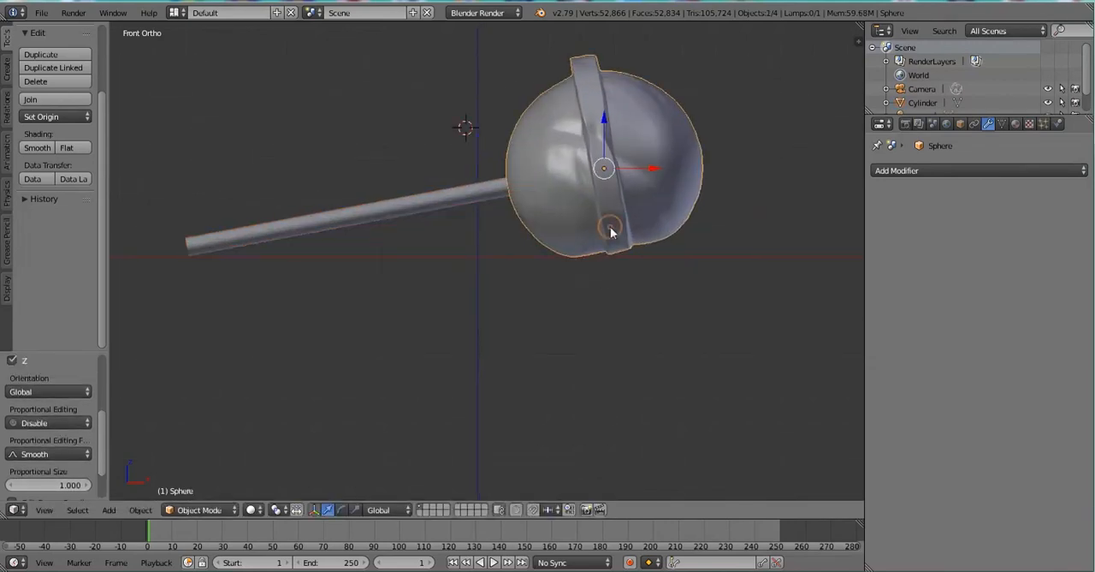
left_click(201, 510)
left_click(201, 463)
scroll(610, 258, "up", 2)
middle_click_drag(609, 259, 392, 385, "shift")
left_click(56, 85)
left_click(327, 167)
key("f")
Flatten the underside of the sphere and ring where the lollipop rests on the ground, using the bottom view.
middle_click_drag(523, 364, 452, 275)
key("KP_7")
key("ctrl+KP_7")
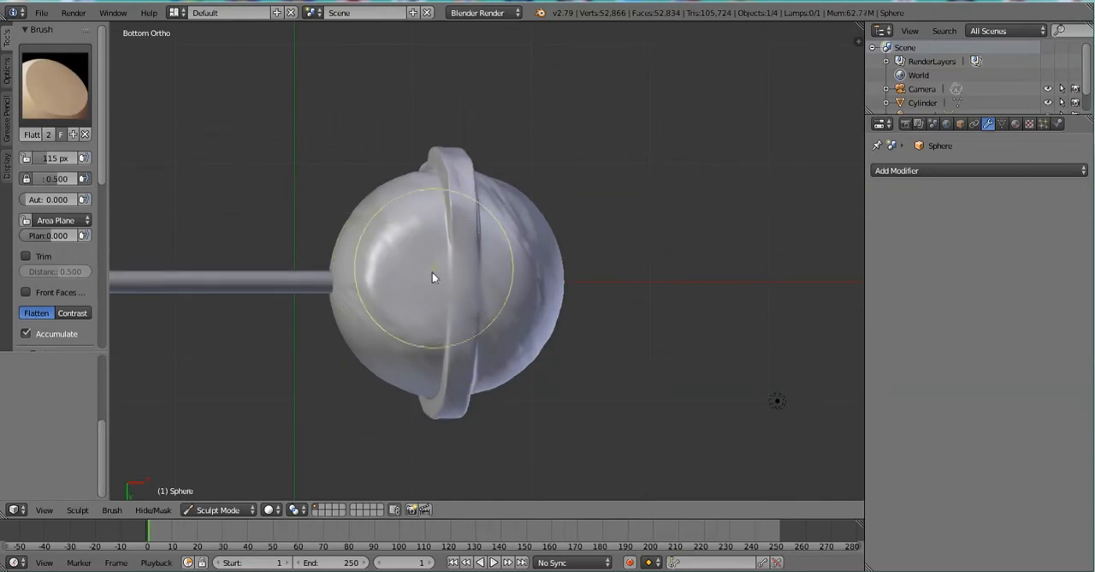
key("KP_1")
scroll(455, 346, "down", 5)
Return to Object Mode and rotate the lollipop slightly in the front view to settle it on the ground line.
left_click(232, 510)
left_click(237, 493)
right_click(367, 279, "shift")
key("r")
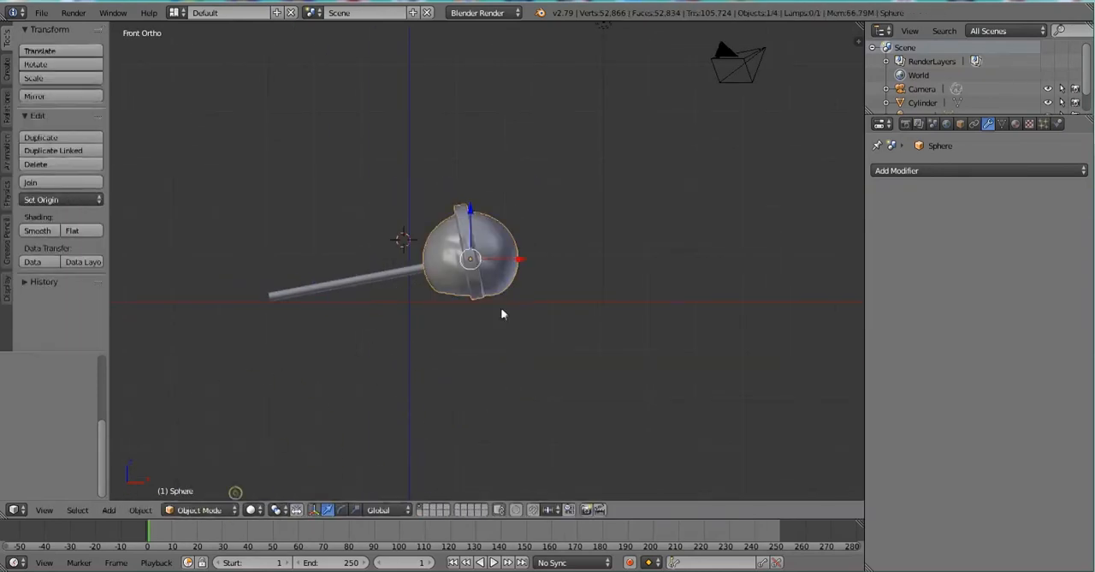
left_click(561, 287)
scroll(557, 345, "up", 6)
scroll(602, 270, "down", 3)
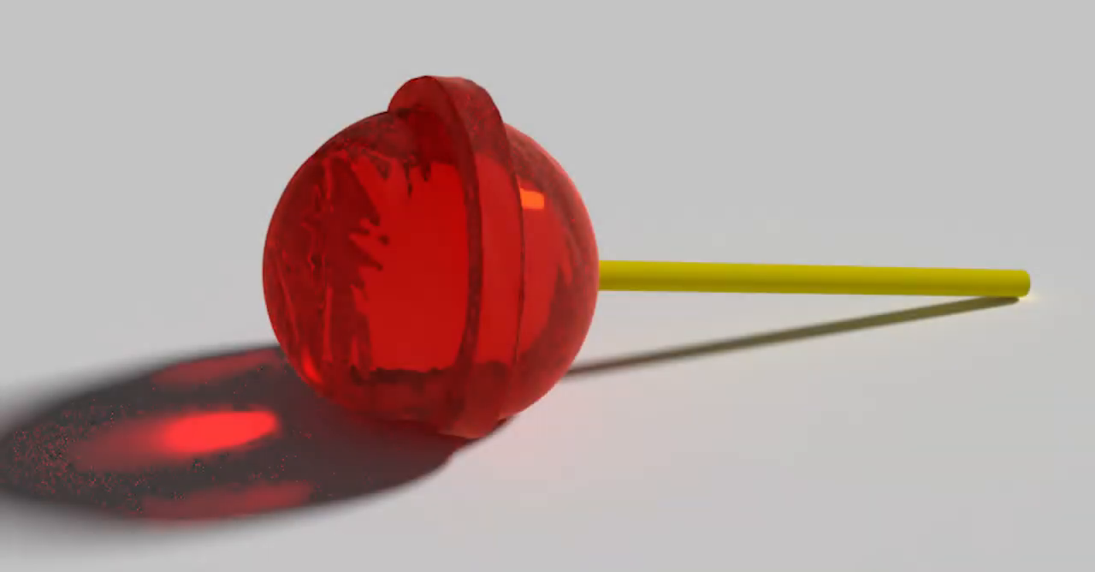